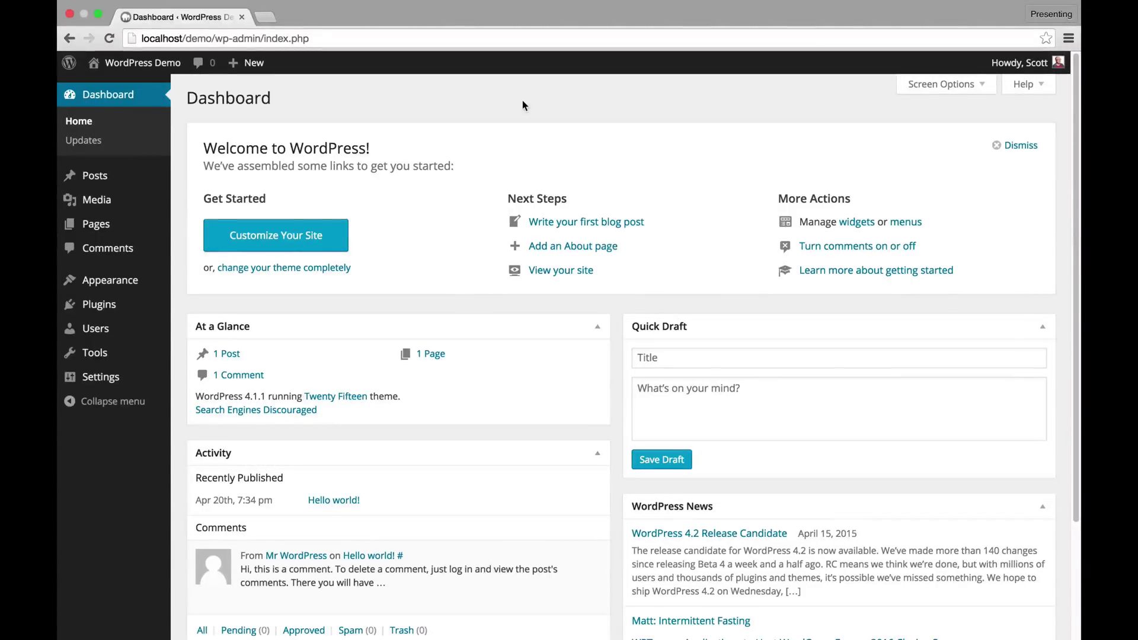
Bring up the Plugins submenu in the dashboard sidebar
{"action": "mouse_move", "coordinate": [139, 310]}
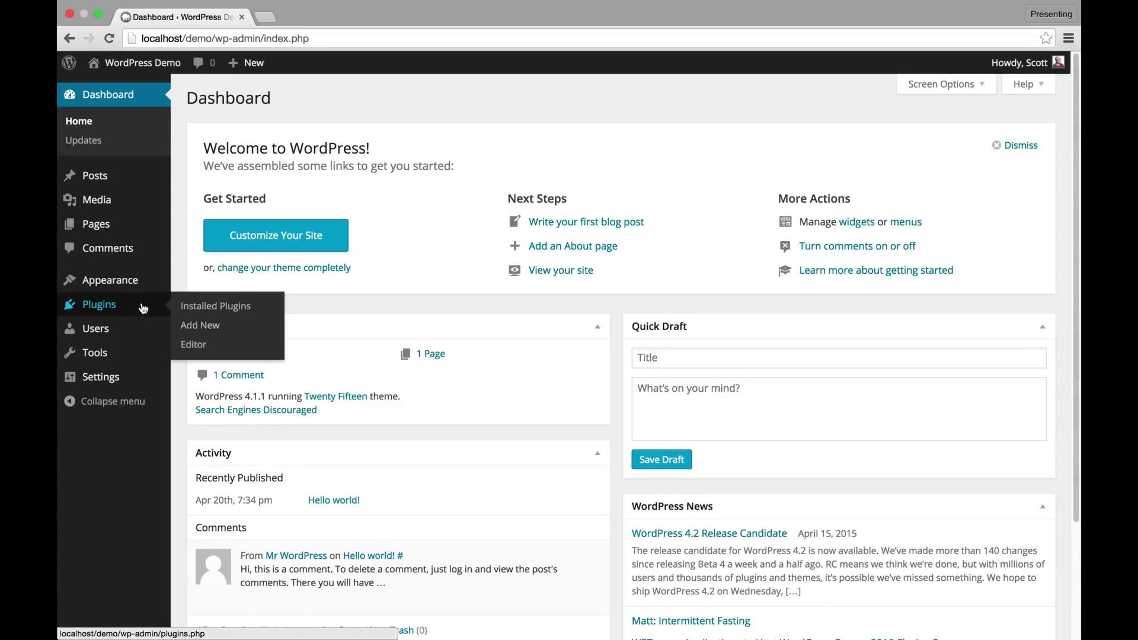
Search the Add Plugins directory for NextGEN Gallery
{"action": "left_click", "coordinate": [195, 326]}
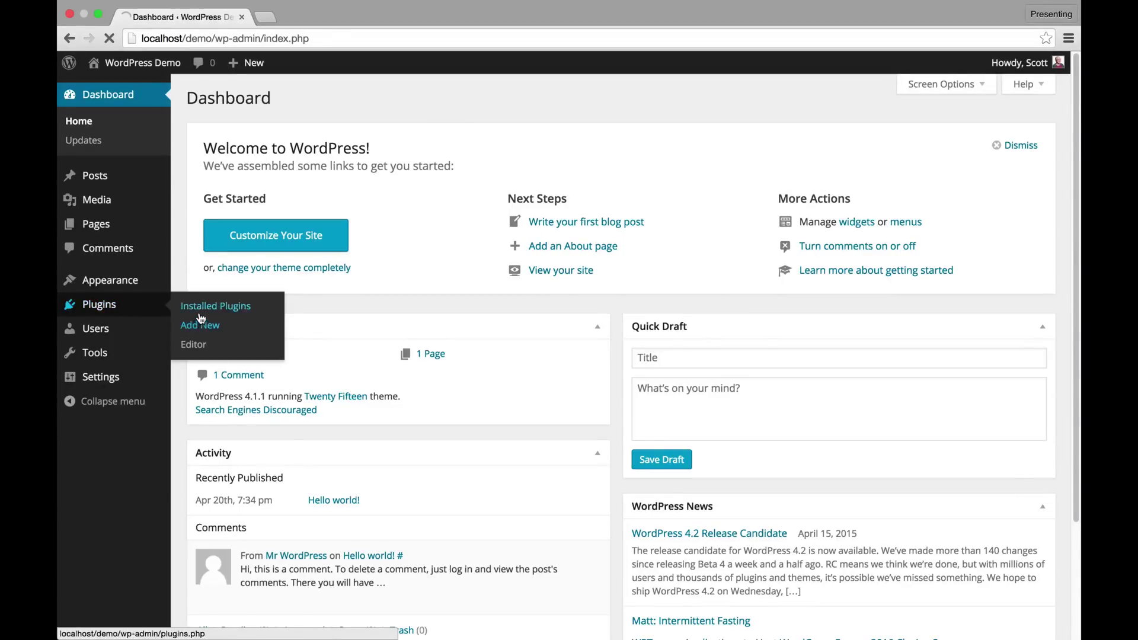
{"action": "left_click", "coordinate": [883, 142]}
{"action": "type", "text": "NextGEN"}
{"action": "key", "text": "Down"}
{"action": "key", "text": "Return"}
{"action": "key", "text": "Return"}
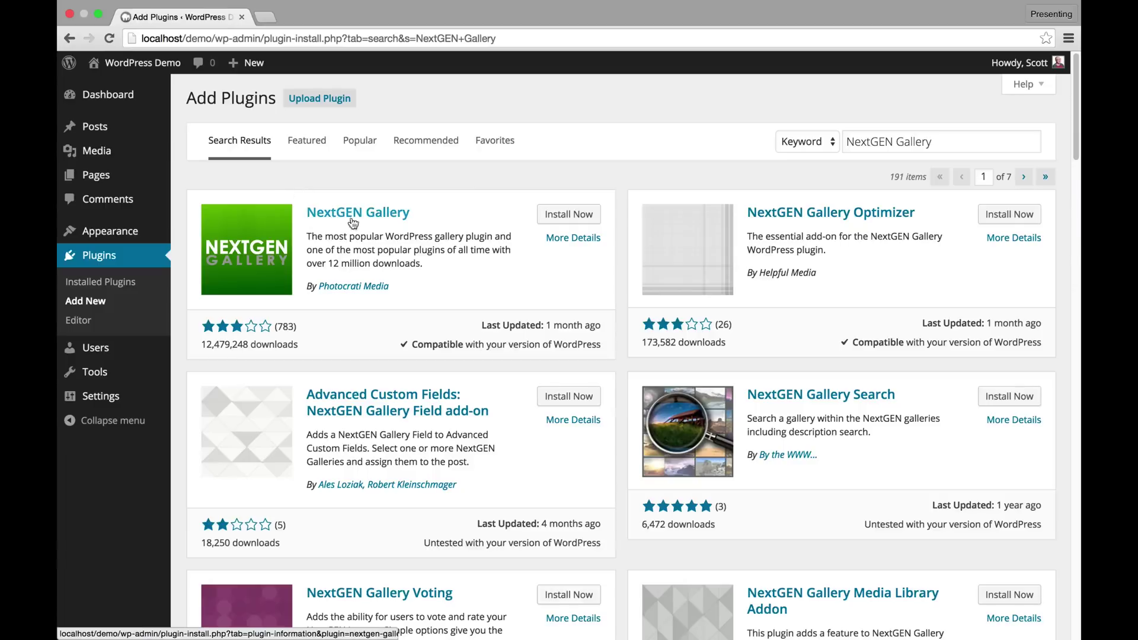
Install and activate the NextGEN Gallery plugin
{"action": "left_click", "coordinate": [544, 220]}
{"action": "left_click", "coordinate": [652, 214]}
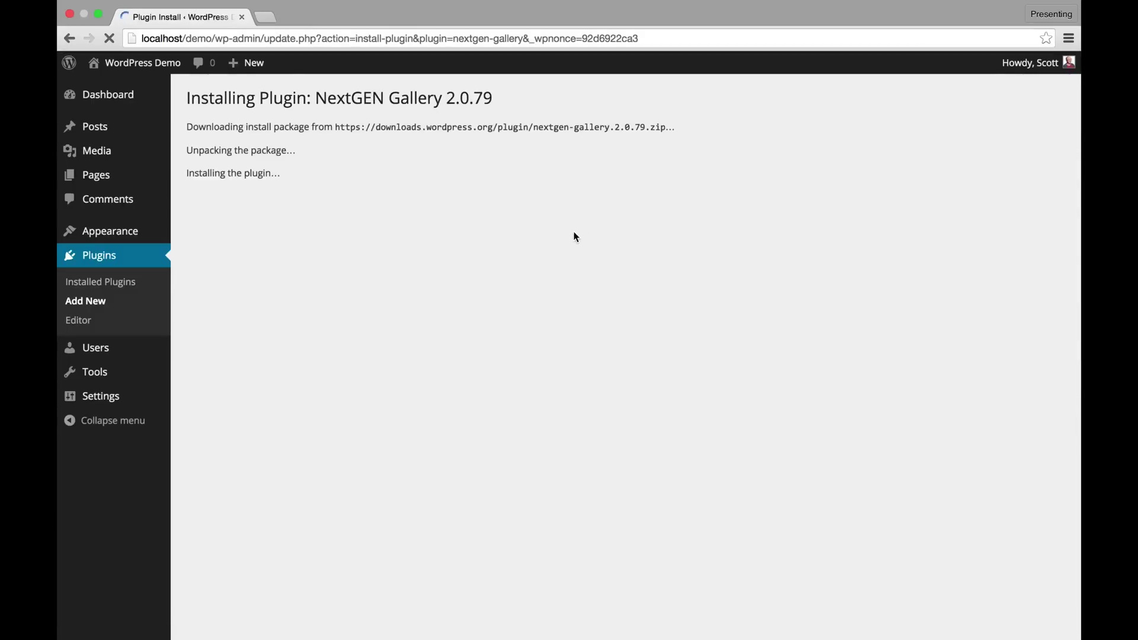
{"action": "left_click", "coordinate": [233, 218]}
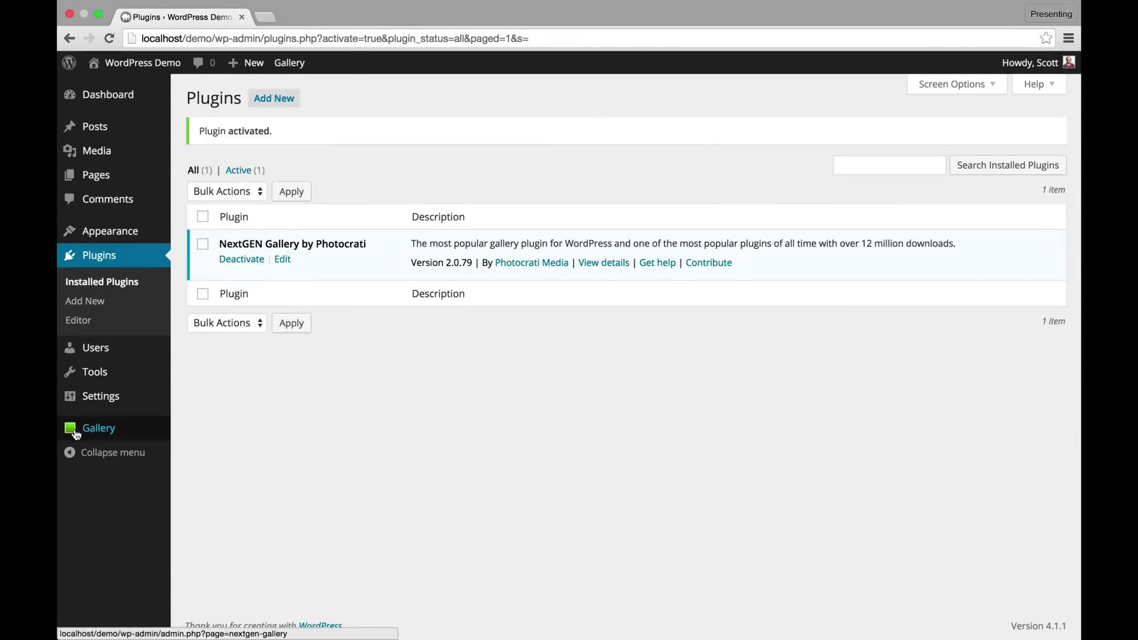
{"action": "mouse_move", "coordinate": [89, 429]}
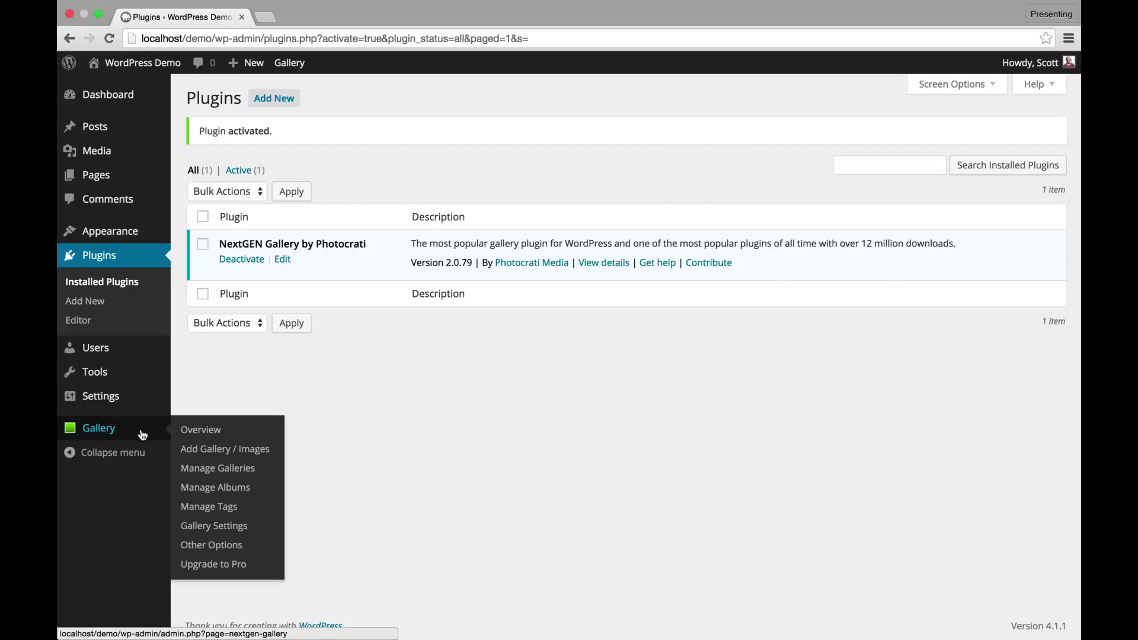
Open NextGEN's Other Options page and expand the Thumbnail Options section
{"action": "left_click", "coordinate": [224, 545]}
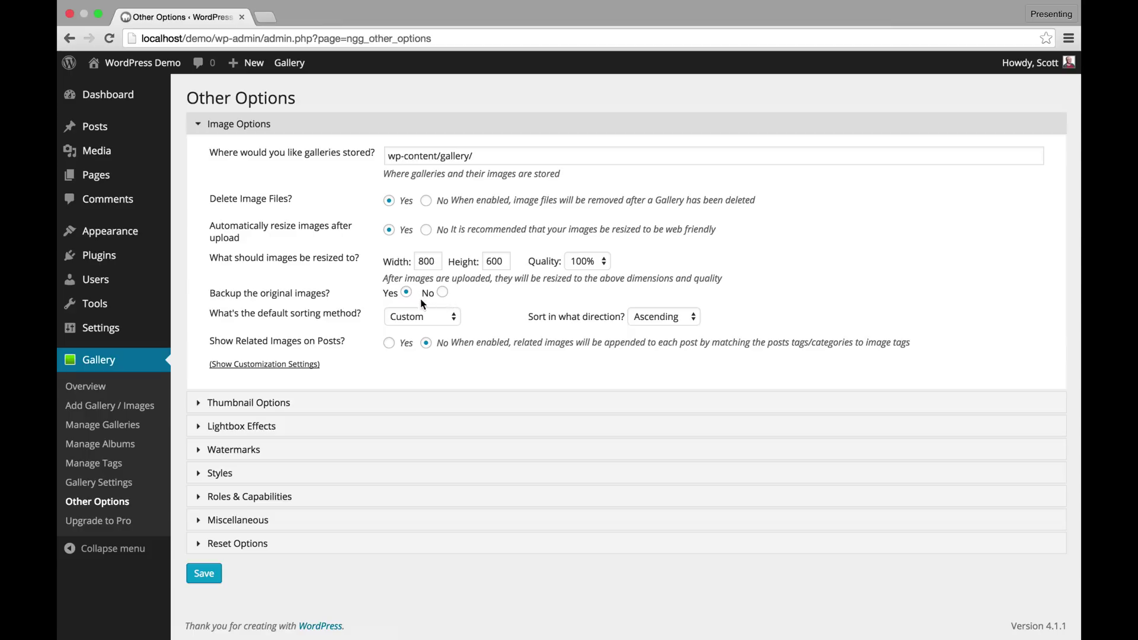
{"action": "left_click", "coordinate": [343, 406]}
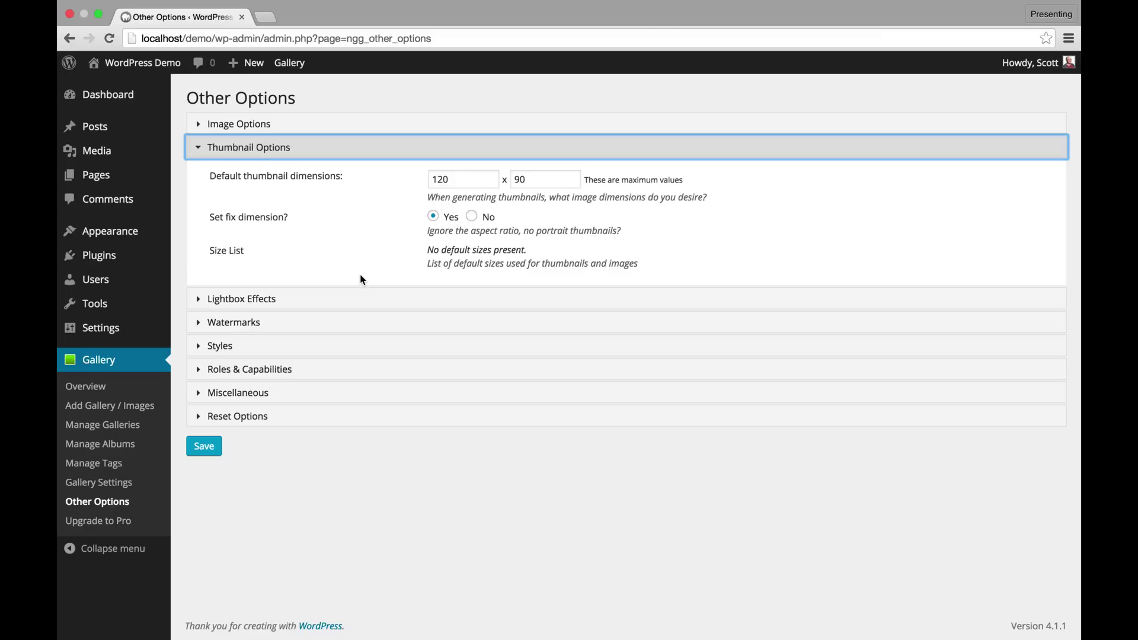
Try Custom and None lightbox effects, then keep Fancybox applied to all image-file links
{"action": "left_click", "coordinate": [361, 303]}
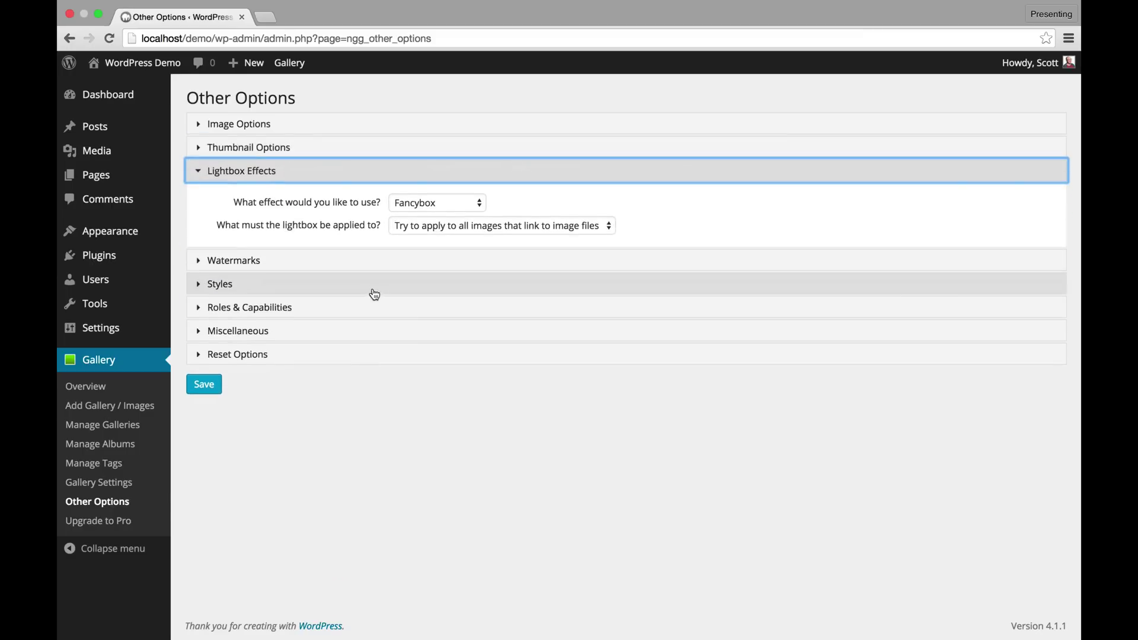
{"action": "left_click", "coordinate": [404, 208]}
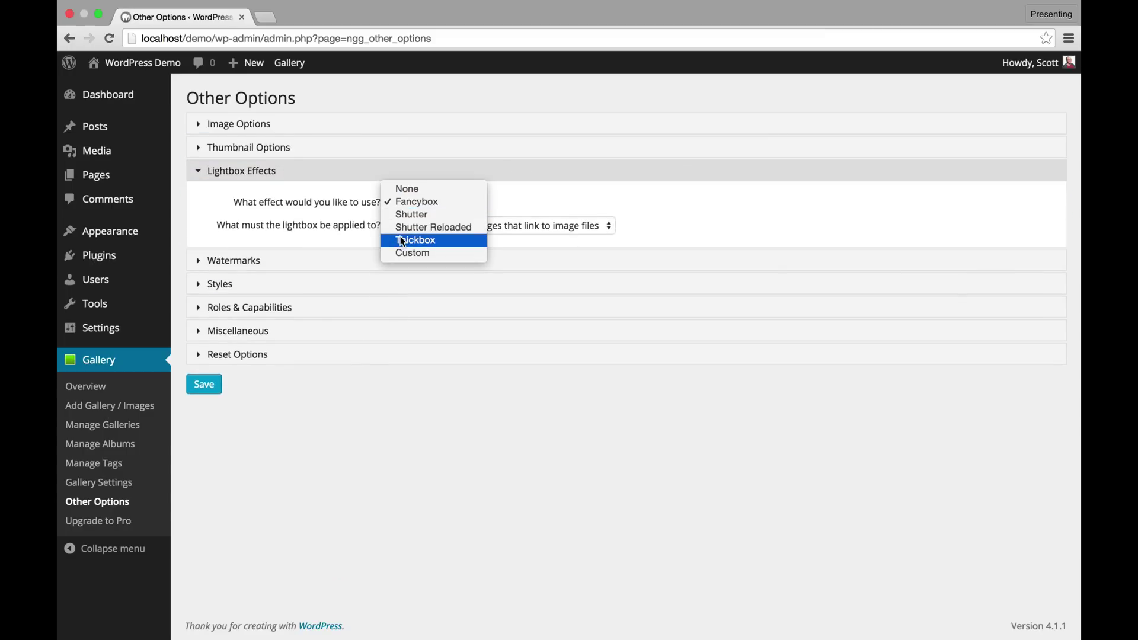
{"action": "left_click", "coordinate": [404, 253]}
{"action": "left_click", "coordinate": [410, 204]}
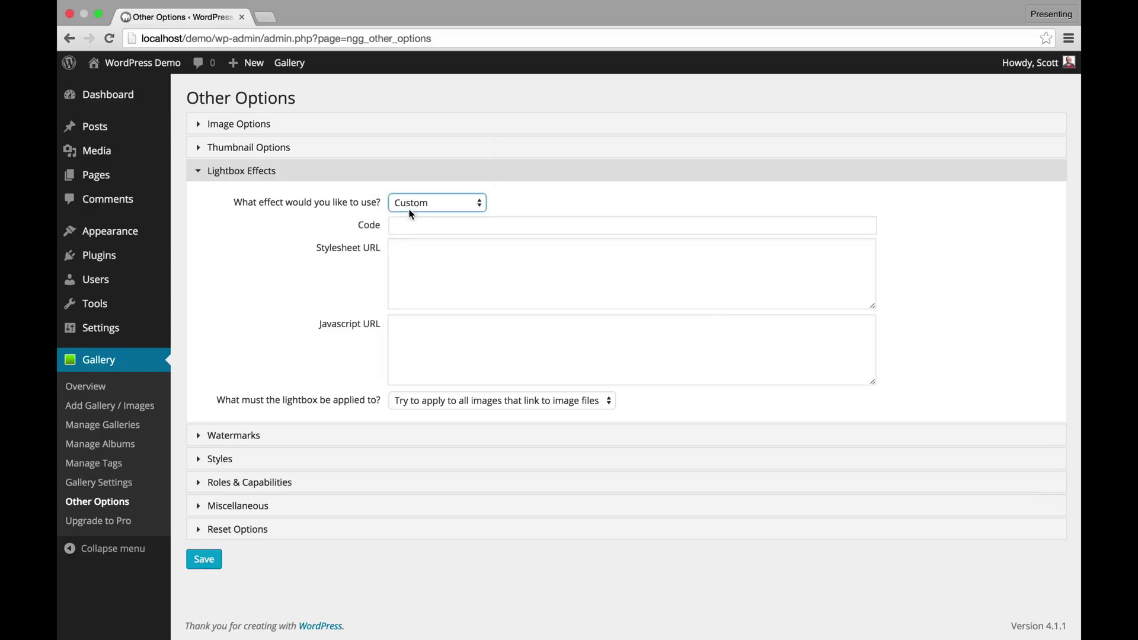
{"action": "left_click", "coordinate": [408, 138]}
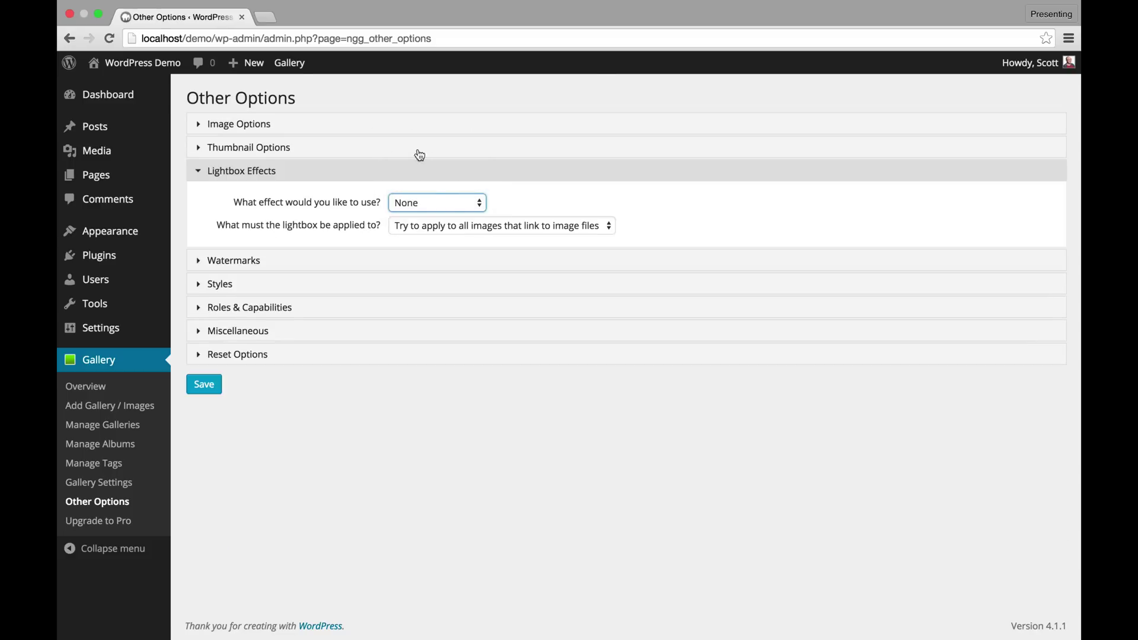
{"action": "left_click", "coordinate": [429, 204]}
{"action": "left_click", "coordinate": [439, 214]}
{"action": "left_click", "coordinate": [443, 228]}
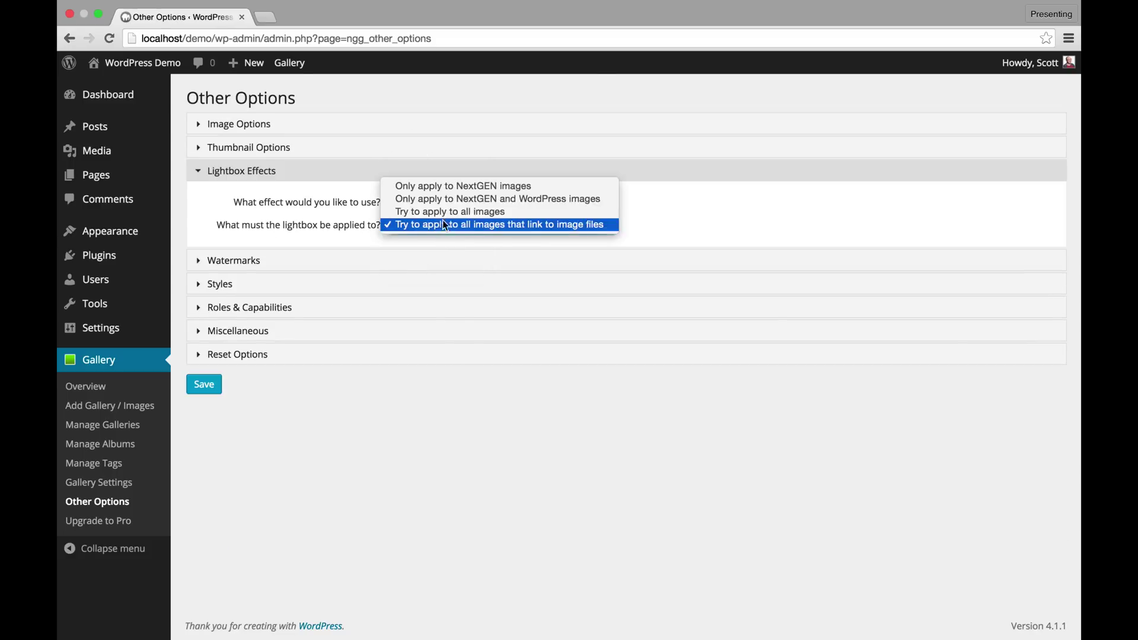
{"action": "left_click", "coordinate": [443, 186]}
{"action": "left_click", "coordinate": [437, 225]}
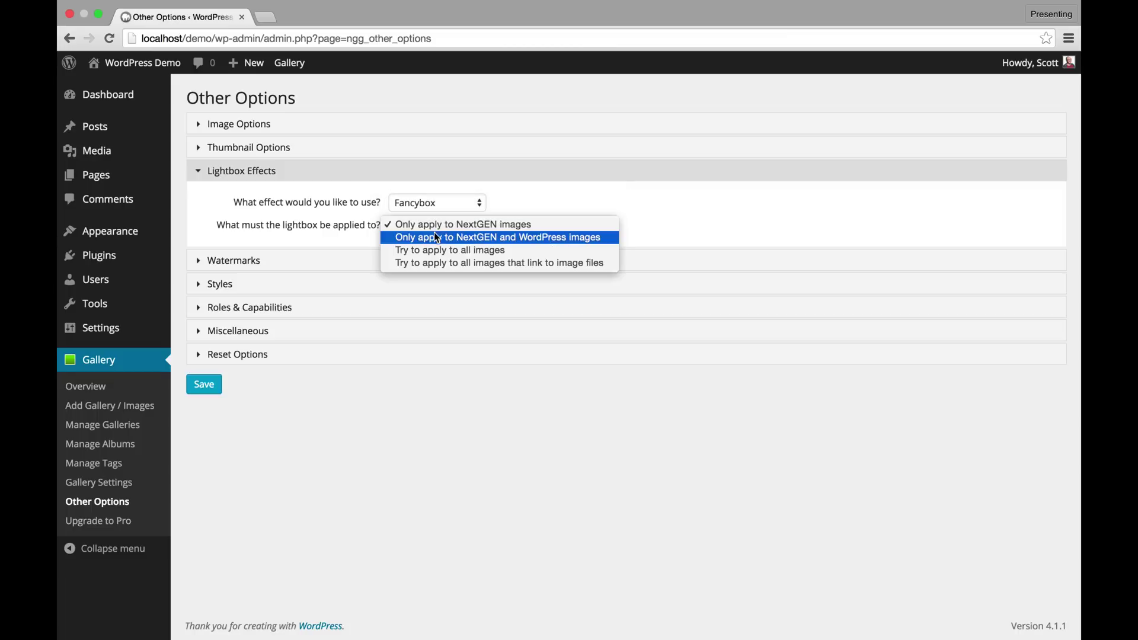
{"action": "left_click", "coordinate": [483, 263]}
In Watermarks, switch generation to an image, then back to text
{"action": "left_click", "coordinate": [287, 263]}
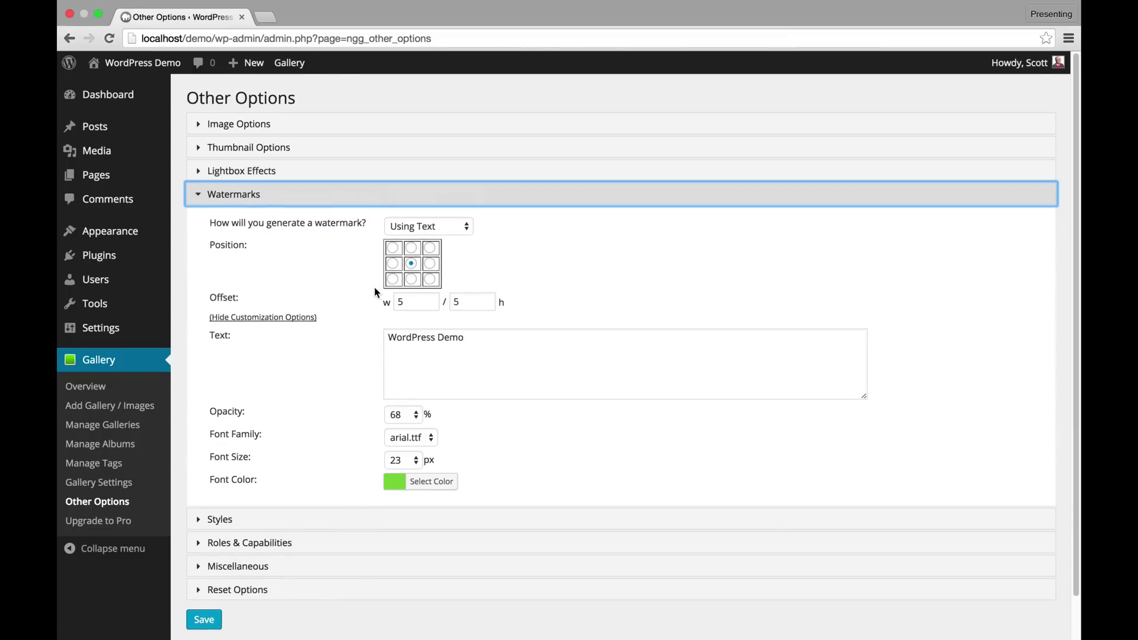
{"action": "left_click", "coordinate": [398, 225]}
{"action": "left_click", "coordinate": [409, 212]}
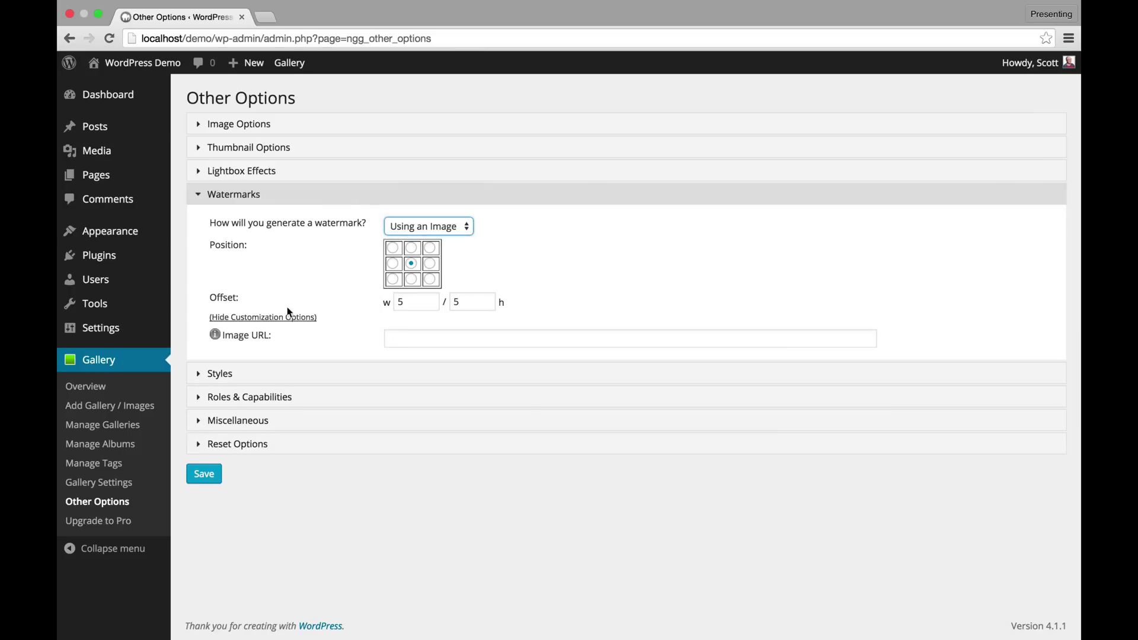
{"action": "left_click", "coordinate": [400, 228]}
{"action": "left_click", "coordinate": [404, 237]}
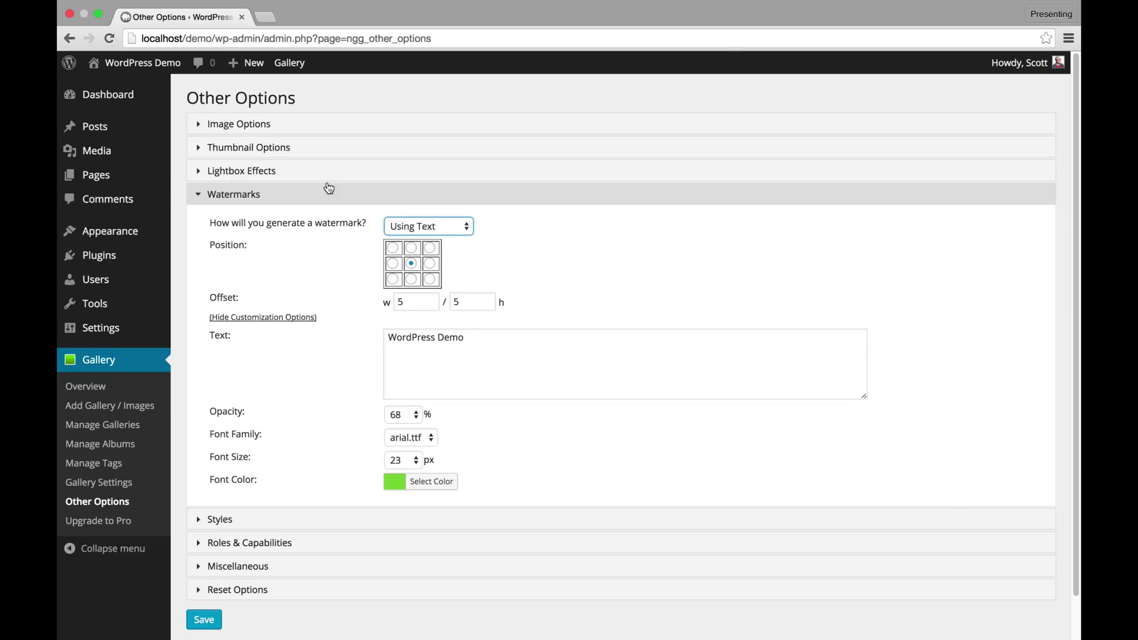
{"action": "left_click", "coordinate": [307, 520]}
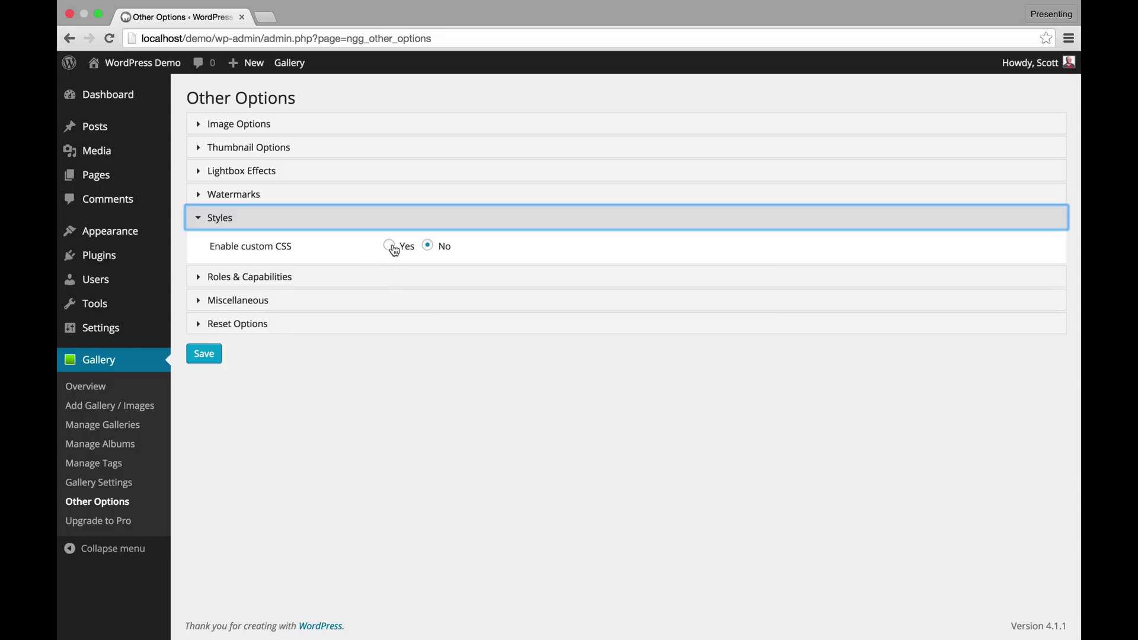
Enable custom CSS and reveal the stylesheet's content for editing
{"action": "left_click", "coordinate": [391, 247]}
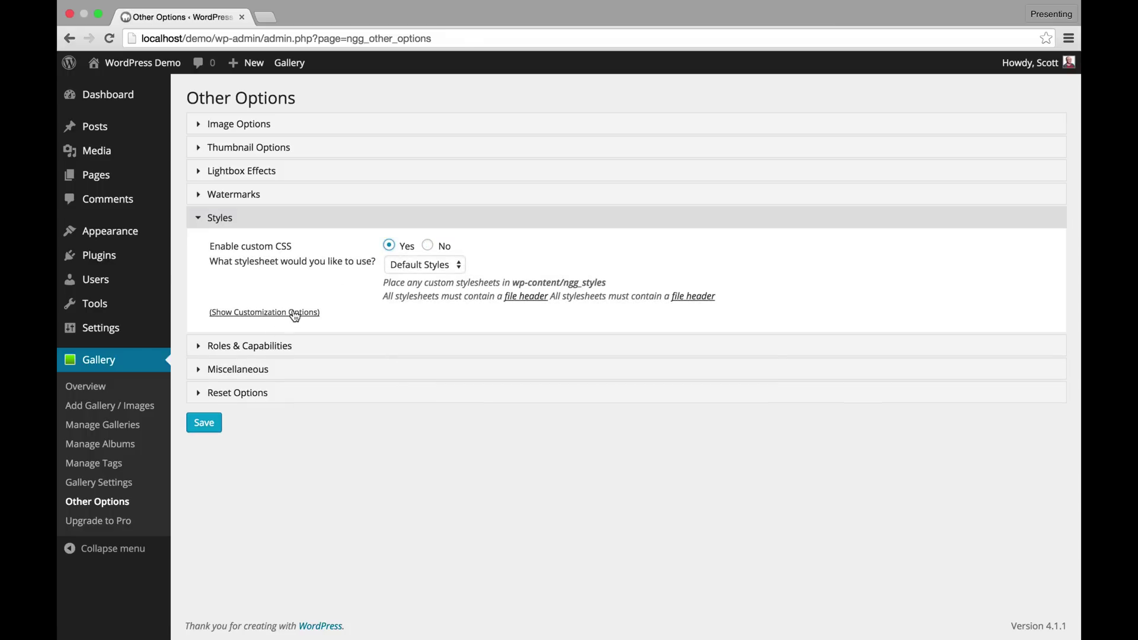
{"action": "left_click", "coordinate": [295, 314]}
{"action": "left_click", "coordinate": [374, 428]}
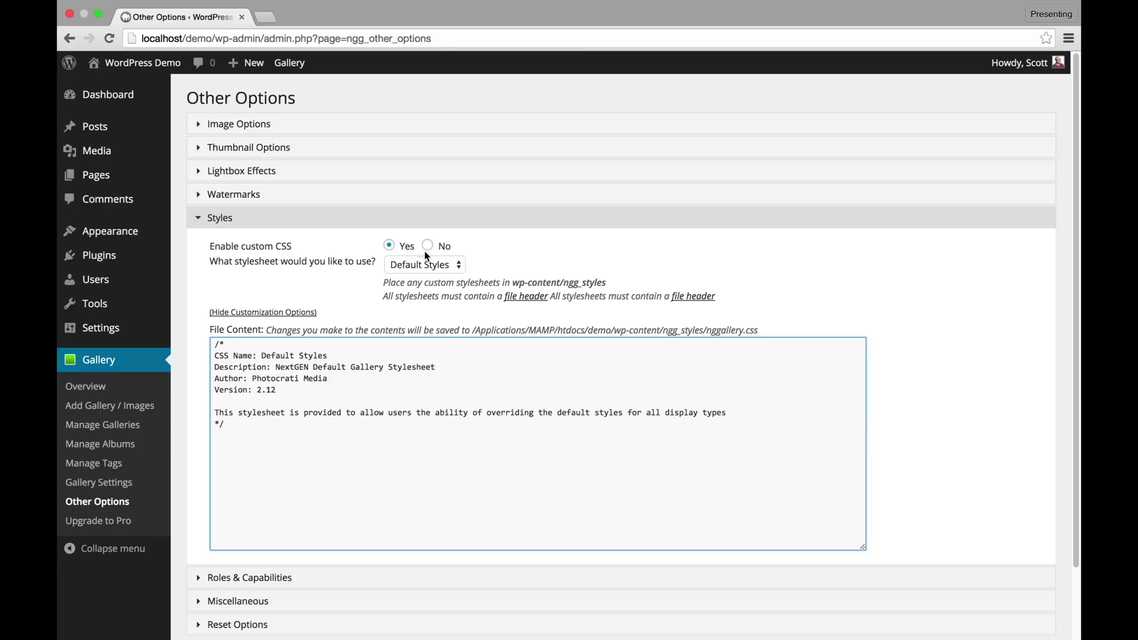
Review Roles & Capabilities, then select the Miscellaneous maximum image count value
{"action": "key", "text": "Tab"}
{"action": "key", "text": "Return"}
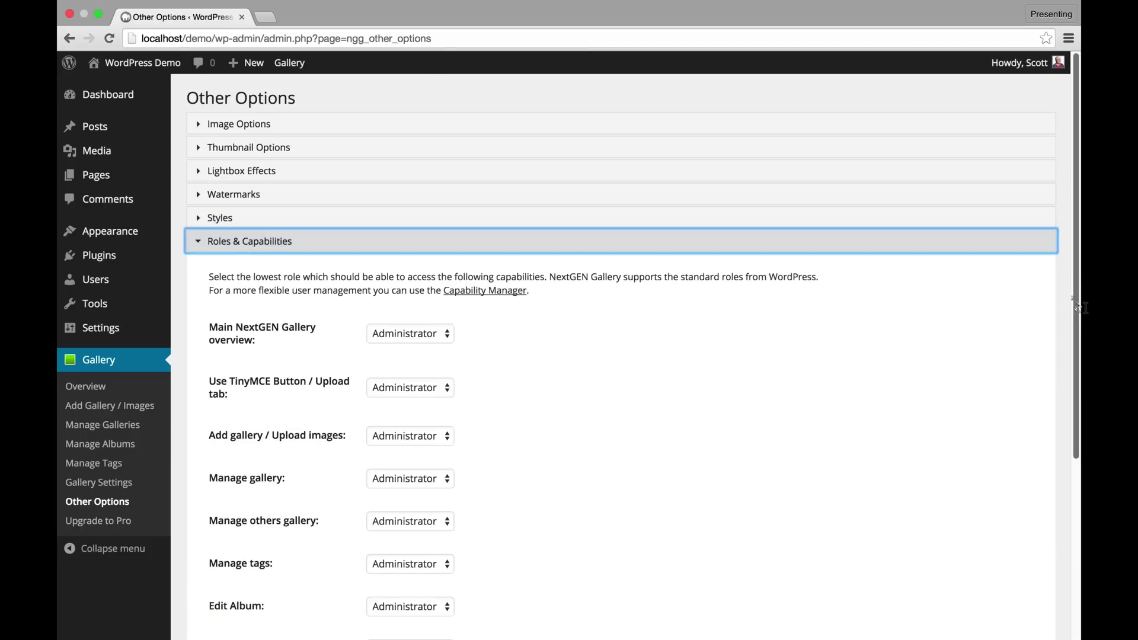
{"action": "scroll", "coordinate": [1080, 304], "scroll_direction": "down", "scroll_amount": 5}
{"action": "scroll", "coordinate": [1077, 425], "scroll_direction": "down", "scroll_amount": 1}
{"action": "scroll", "coordinate": [1080, 422], "scroll_direction": "down", "scroll_amount": 2}
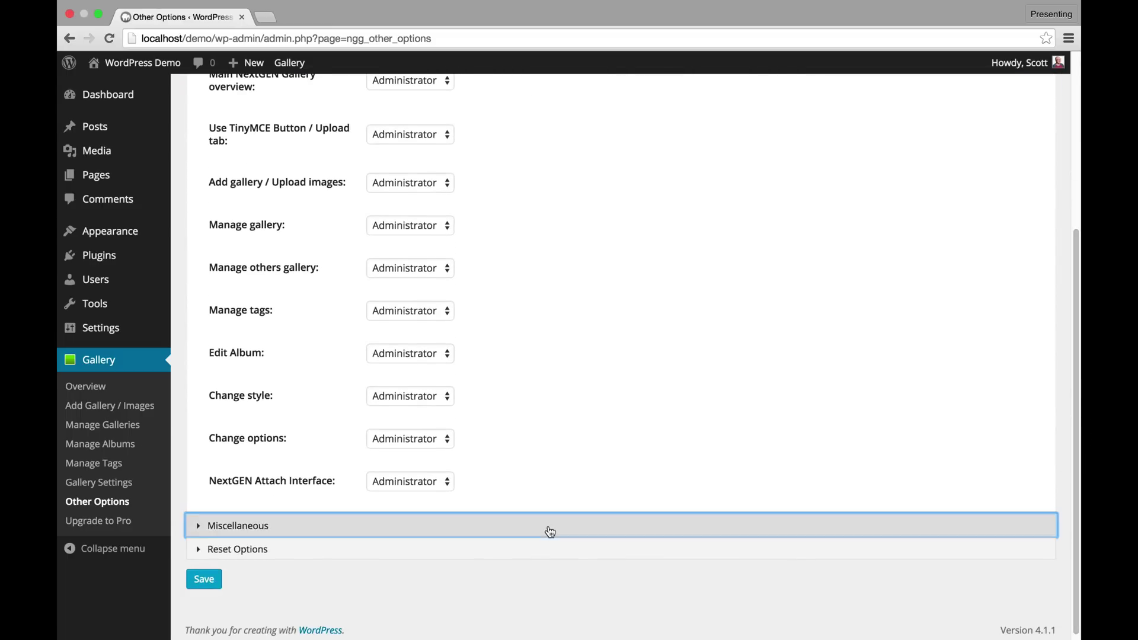
{"action": "left_click", "coordinate": [550, 530]}
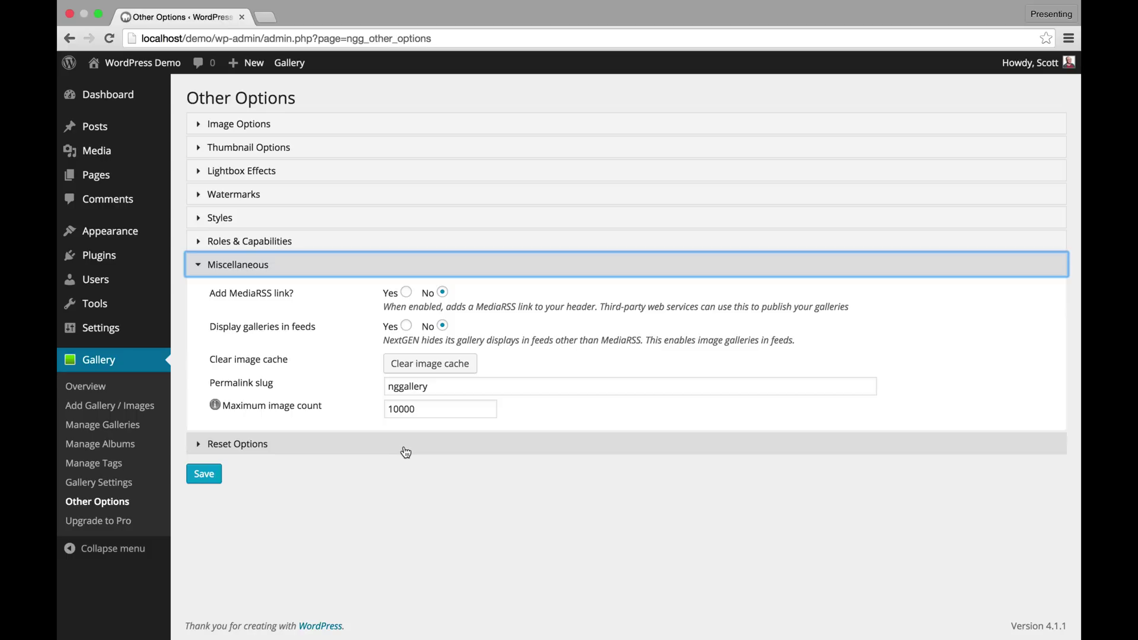
{"action": "double_click", "coordinate": [414, 406]}
{"action": "left_click", "coordinate": [420, 419]}
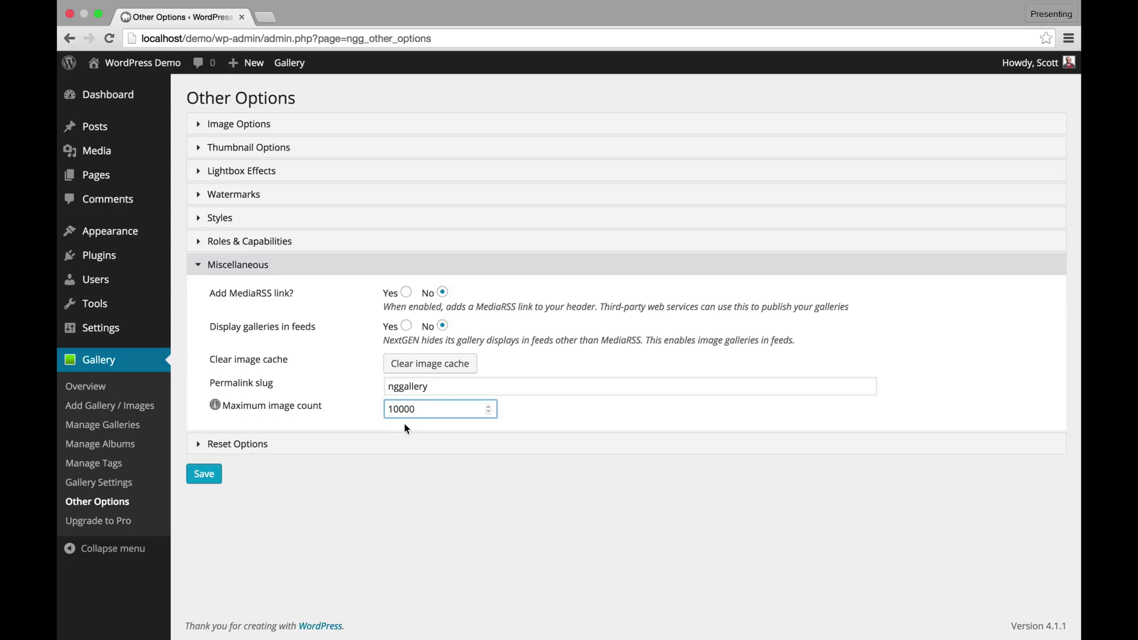
Reset all gallery options to their defaults and dismiss the Flash slideshow notice
{"action": "left_click", "coordinate": [394, 446]}
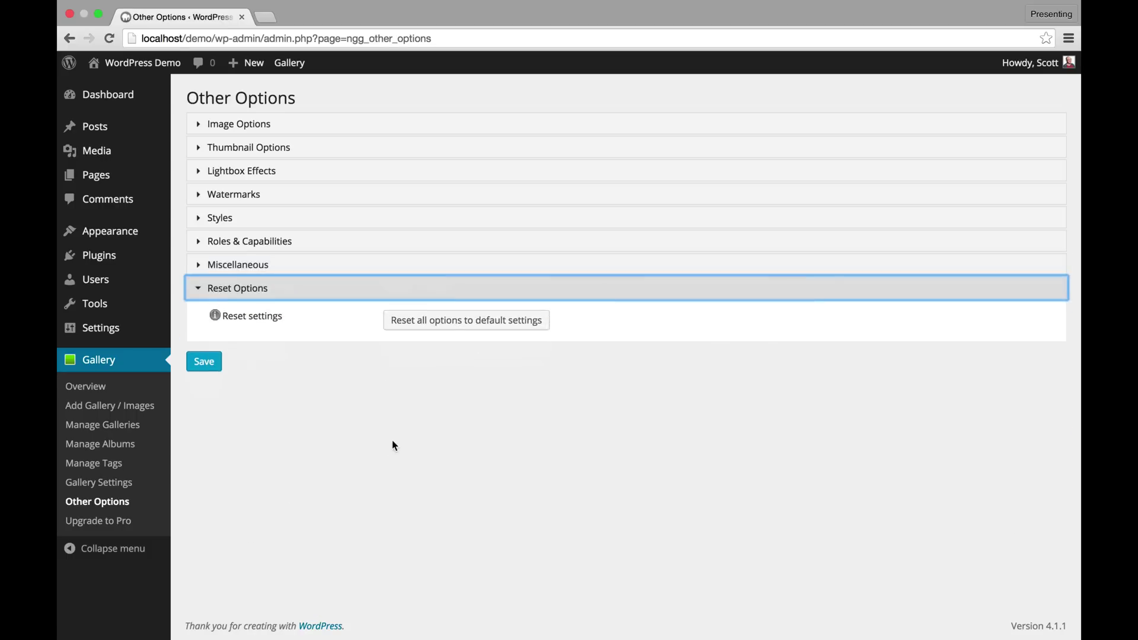
{"action": "left_click", "coordinate": [462, 324]}
{"action": "left_click", "coordinate": [652, 216]}
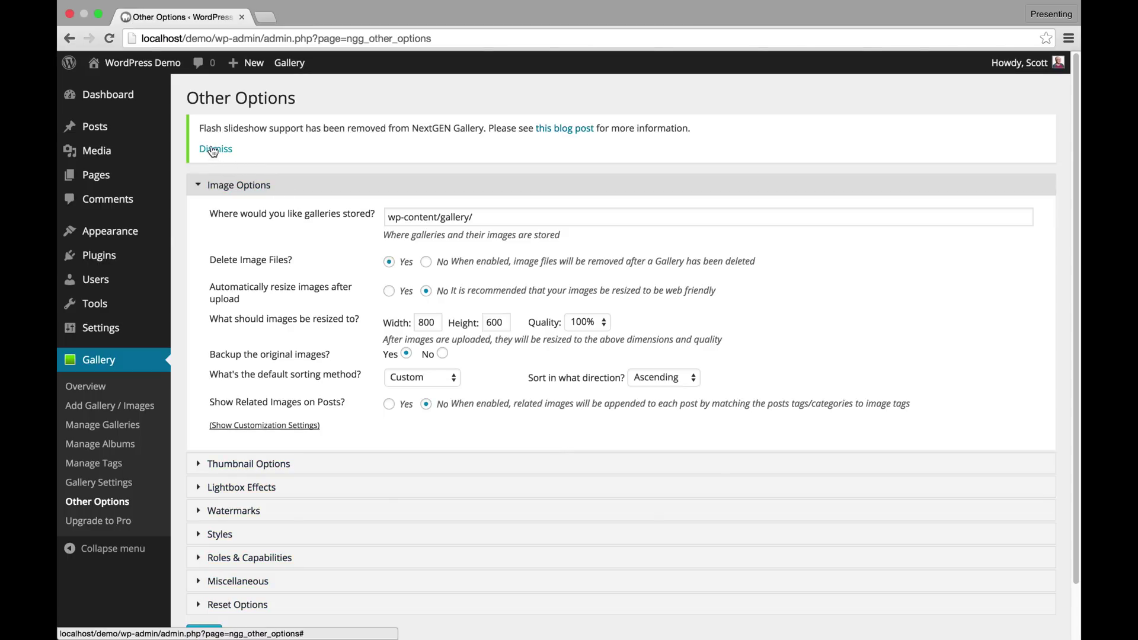
{"action": "left_click", "coordinate": [215, 150]}
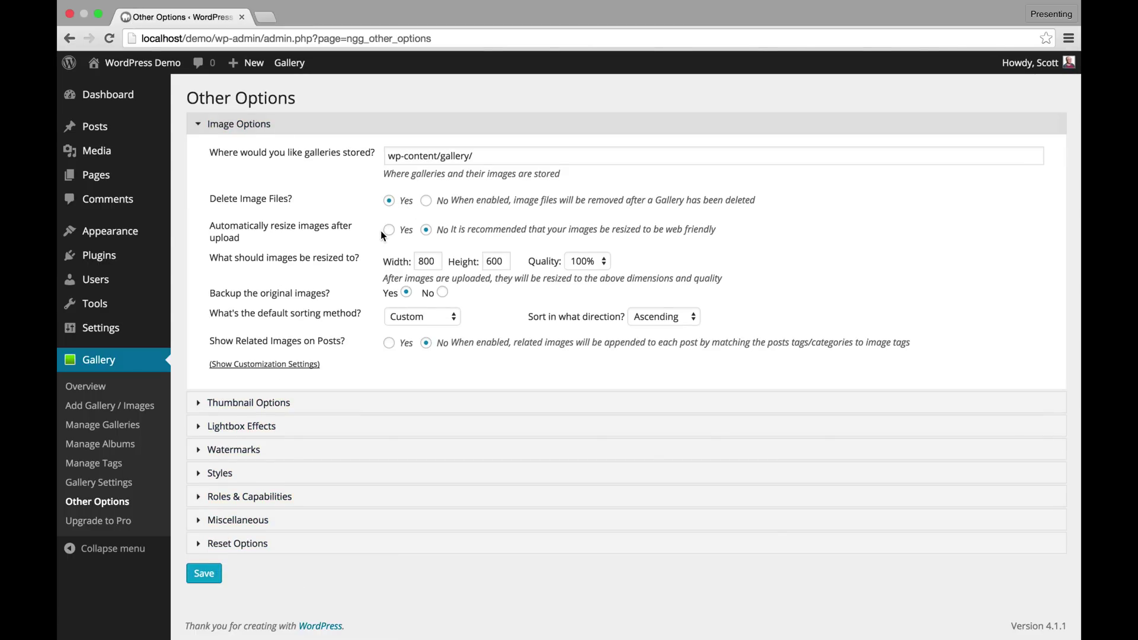
Turn on automatic image resizing and apply the lightbox to all images linking to image files
{"action": "left_click", "coordinate": [388, 230]}
{"action": "left_click", "coordinate": [438, 450]}
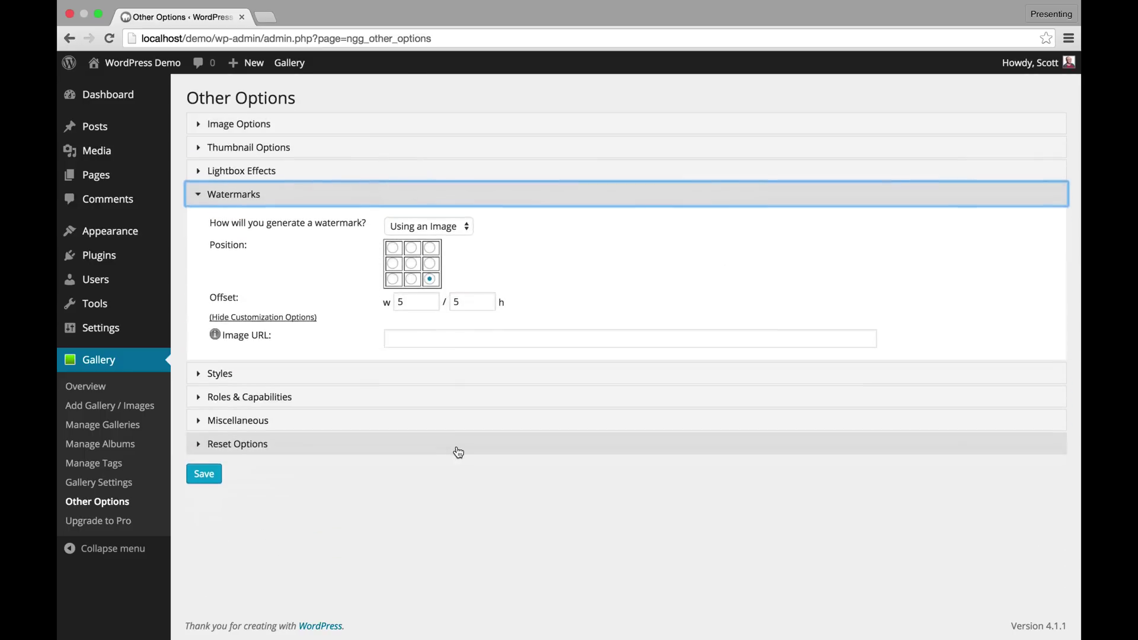
{"action": "left_click", "coordinate": [332, 170]}
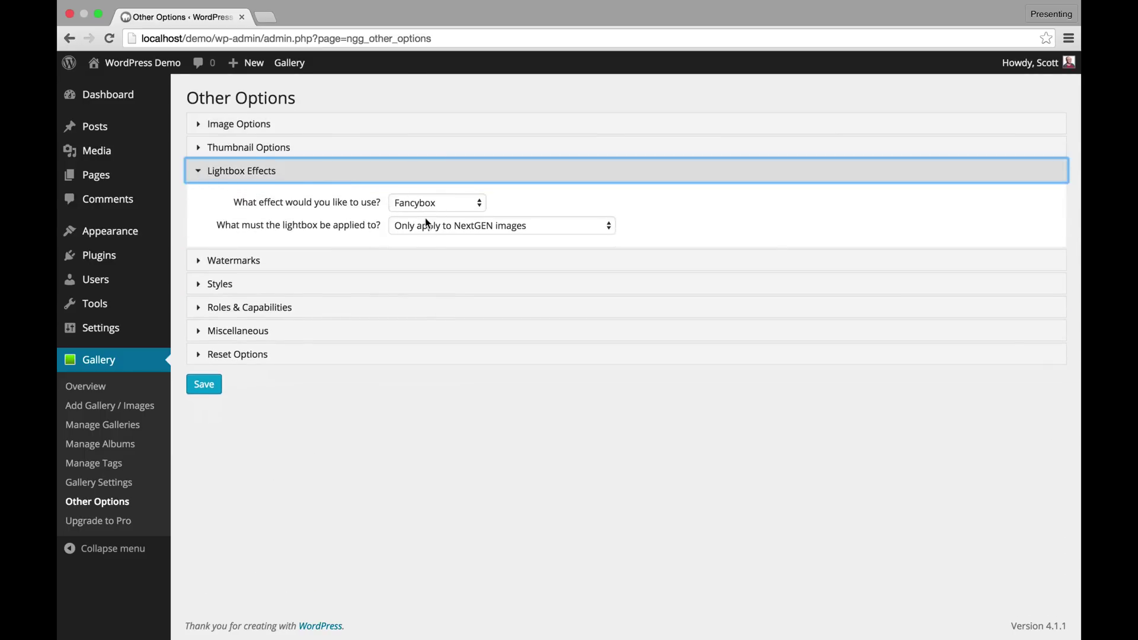
{"action": "left_click", "coordinate": [430, 229]}
{"action": "left_click", "coordinate": [444, 265]}
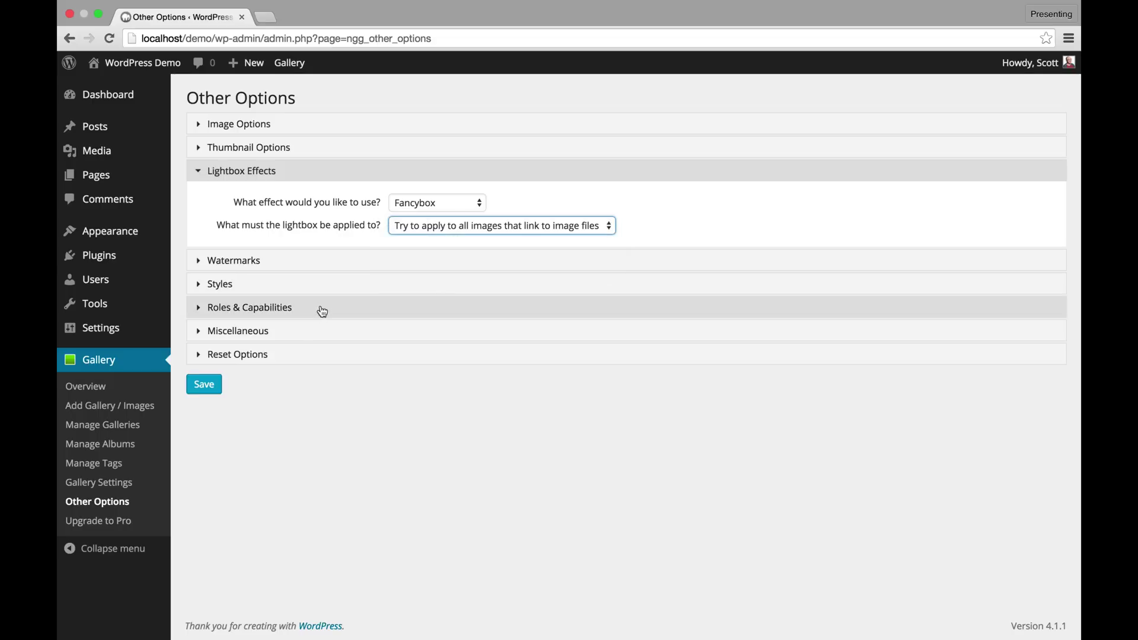
Set the maximum image count to 10 and save the options
{"action": "left_click", "coordinate": [325, 338]}
{"action": "double_click", "coordinate": [415, 409]}
{"action": "type", "text": "10000"}
{"action": "left_click", "coordinate": [204, 473]}
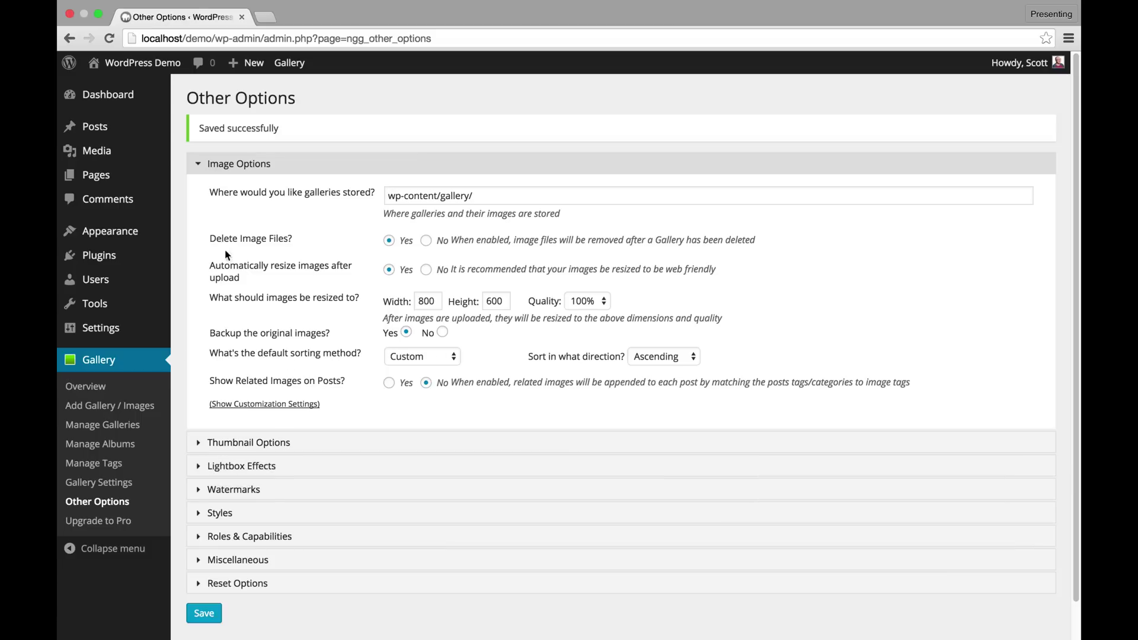
Open Gallery Settings and expand the Slideshow, ImageBrowser, SinglePic, TagCloud and Compact Album sections
{"action": "left_click", "coordinate": [128, 482]}
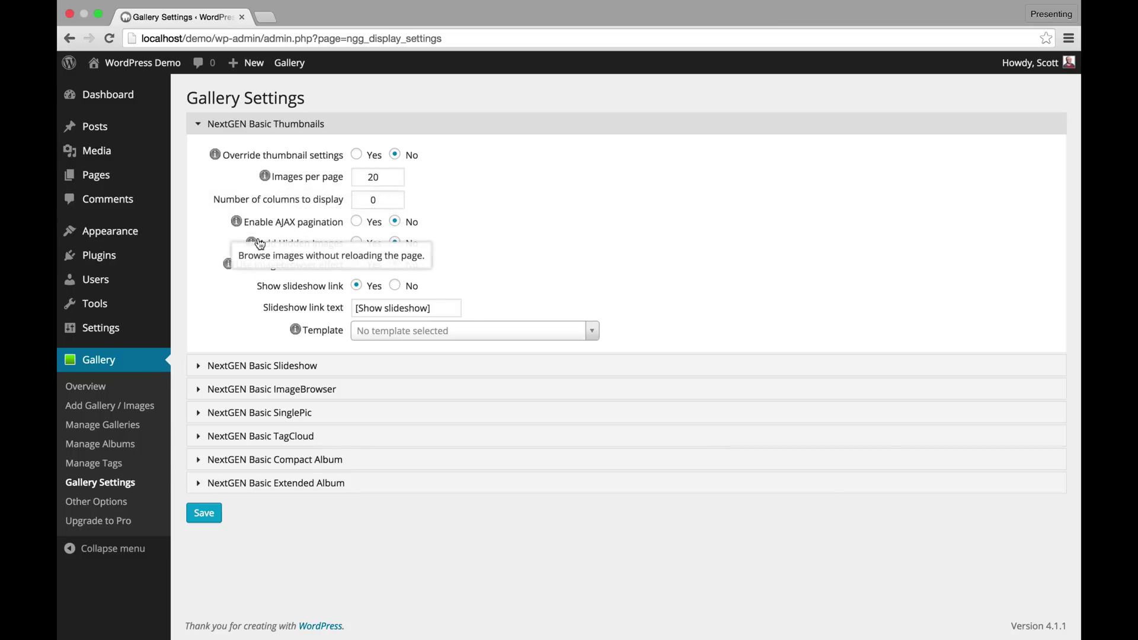
{"action": "mouse_move", "coordinate": [229, 264]}
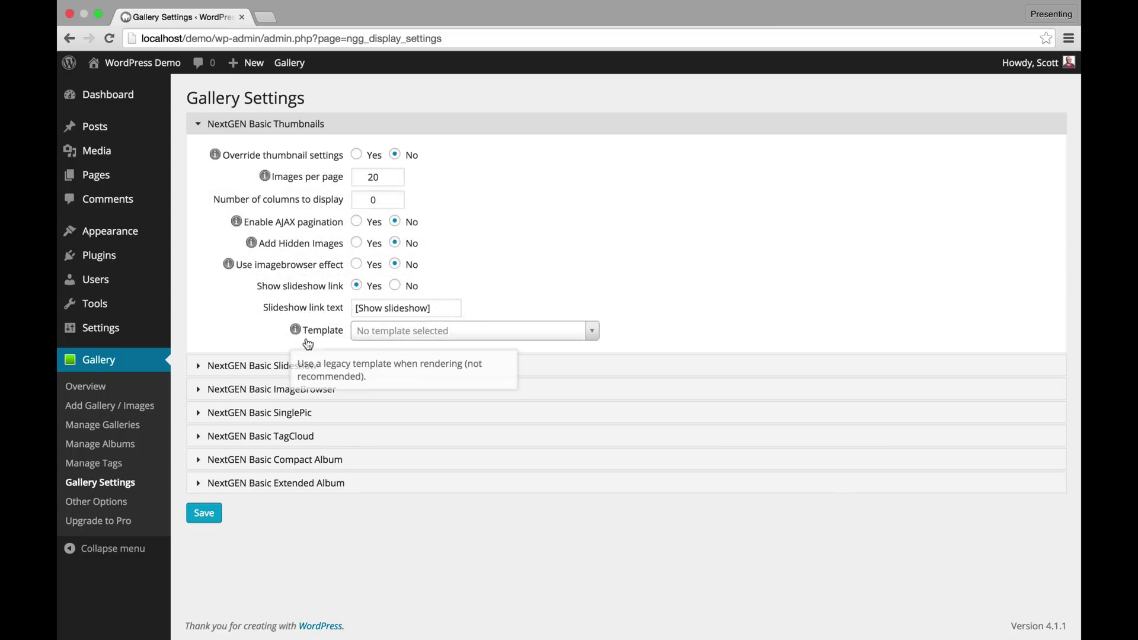
{"action": "left_click", "coordinate": [340, 366]}
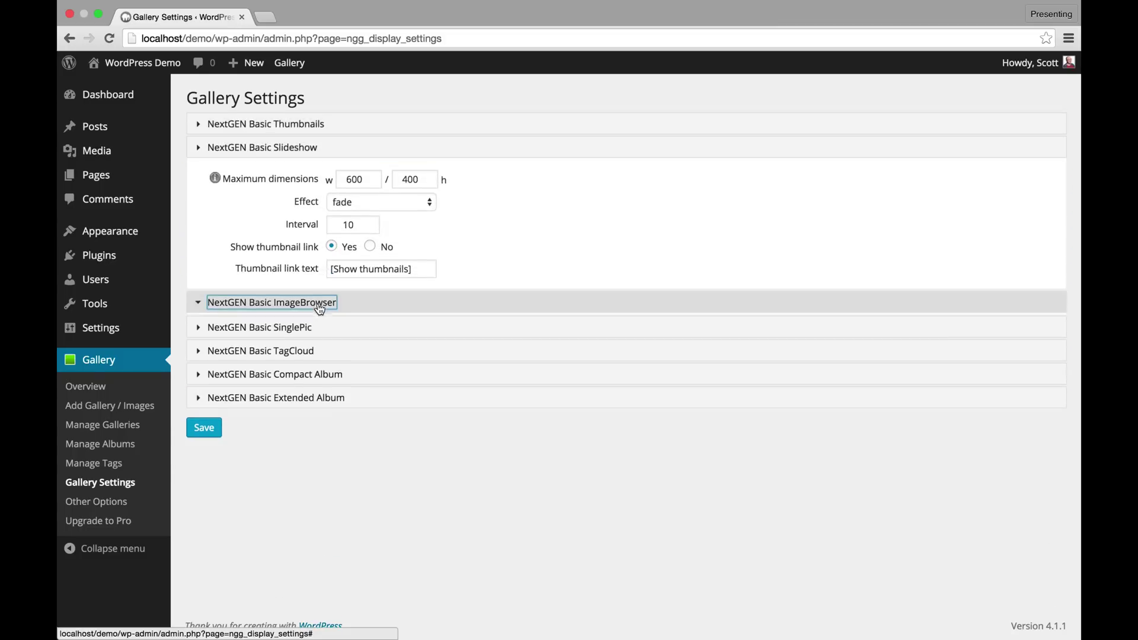
{"action": "left_click", "coordinate": [322, 296]}
{"action": "left_click", "coordinate": [325, 257]}
{"action": "left_click", "coordinate": [346, 439]}
{"action": "left_click", "coordinate": [327, 308]}
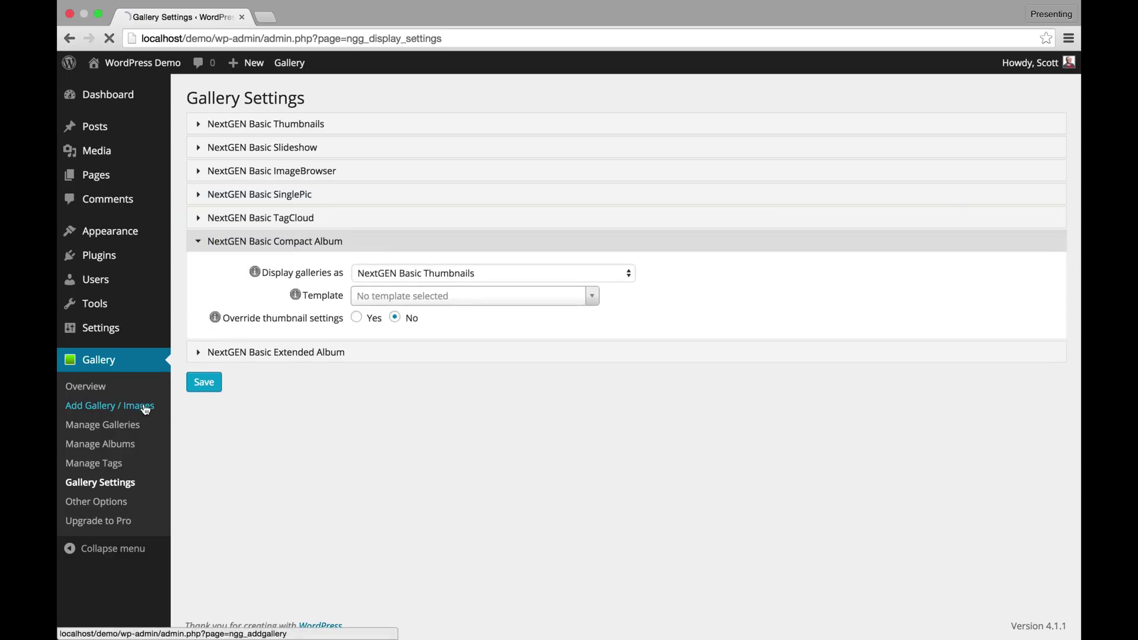
Go to Add Gallery / Images with 'Create a new gallery' kept as the target
{"action": "left_click", "coordinate": [144, 406]}
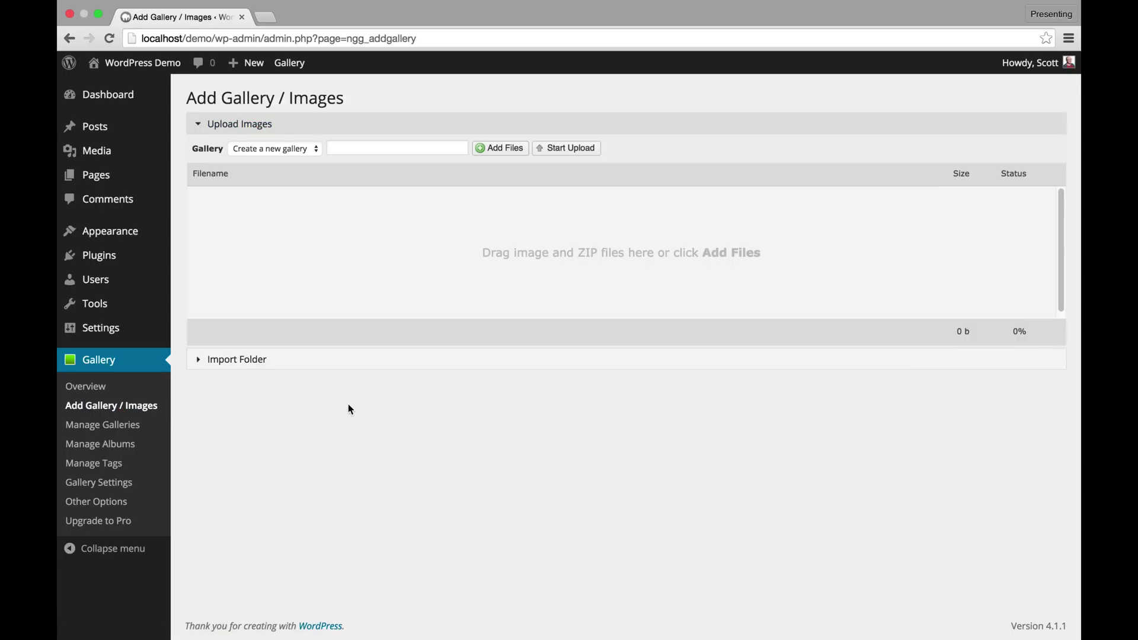
{"action": "left_click", "coordinate": [255, 148]}
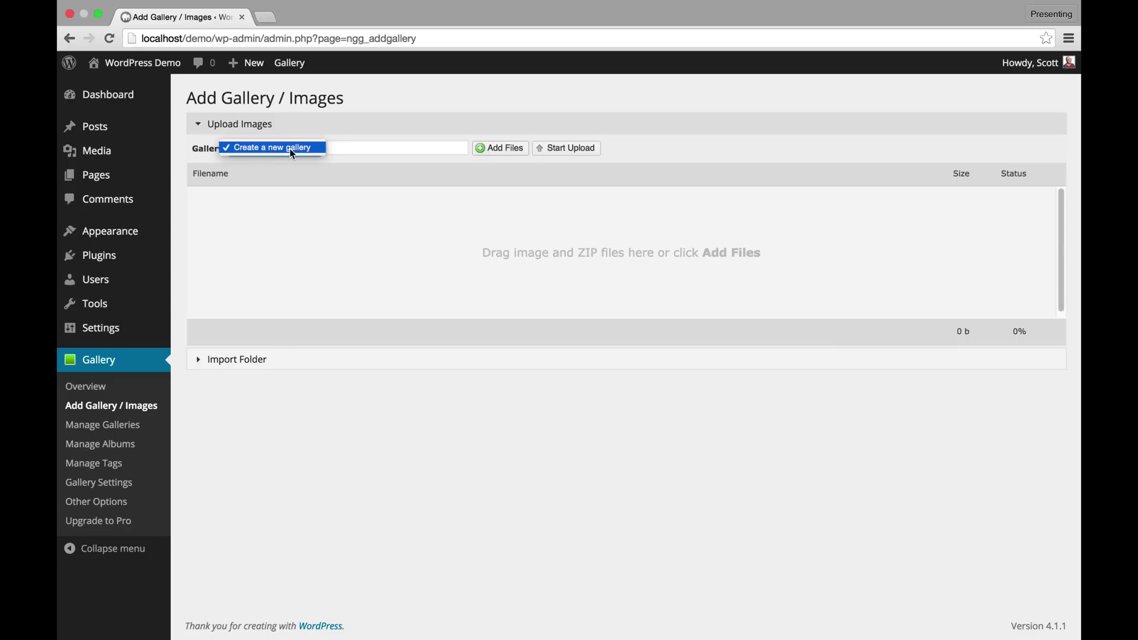
{"action": "left_click", "coordinate": [293, 192]}
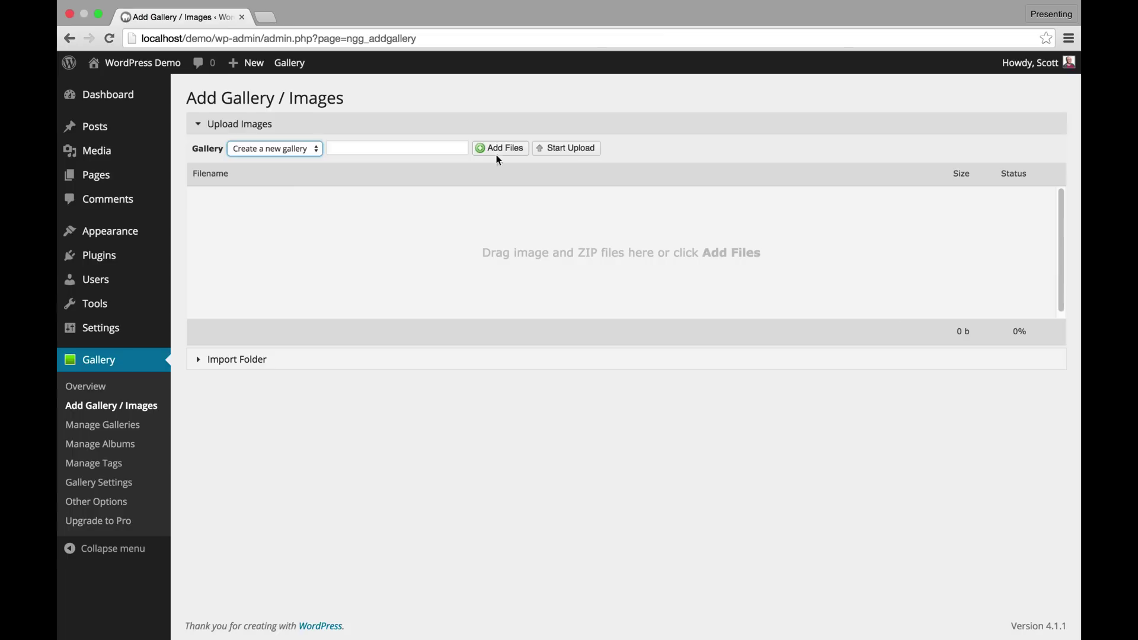
Name the new gallery Test Gallery and queue the Adventure JPGs (4.6 mb)
{"action": "left_click", "coordinate": [448, 147]}
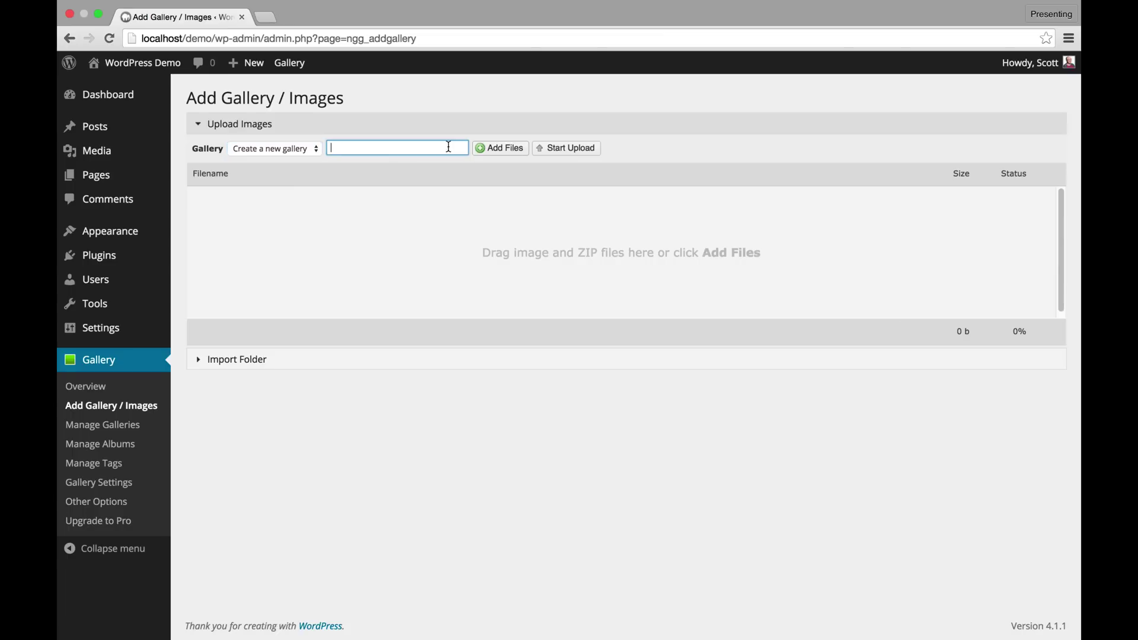
{"action": "type", "text": "Test Gallery"}
{"action": "key", "text": "super+Tab"}
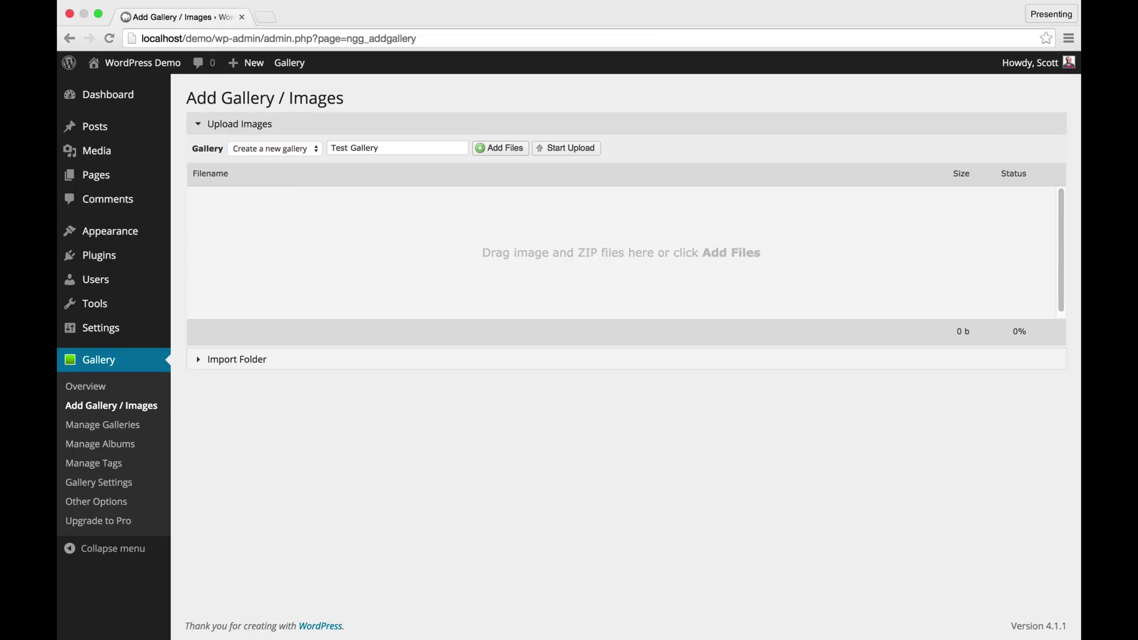
{"action": "left_click_drag", "start_coordinate": [558, 315], "coordinate": [415, 258]}
{"action": "left_click", "coordinate": [1060, 264]}
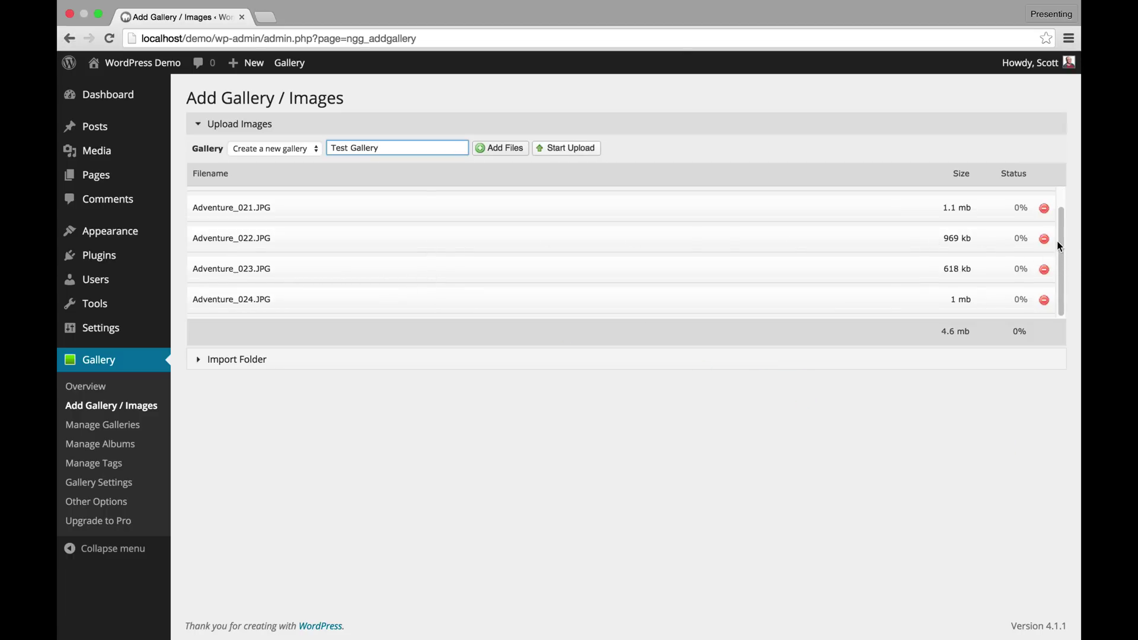
{"action": "scroll", "coordinate": [1058, 237], "scroll_direction": "up", "scroll_amount": 2}
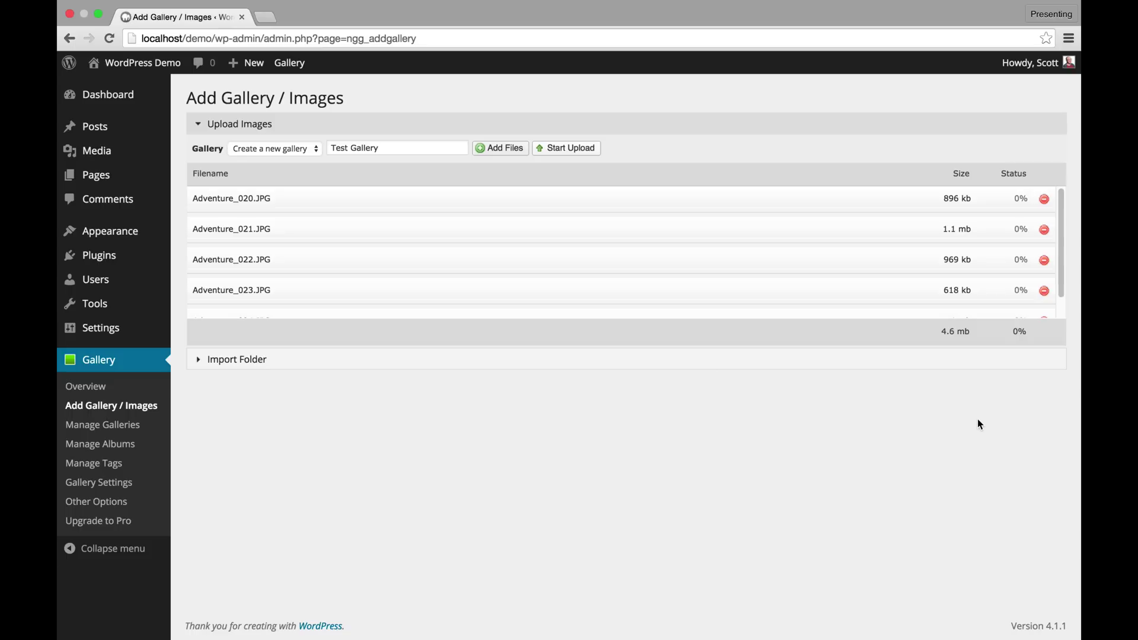
Confirm the 32M PHP max upload size on the Overview, then return to Add Gallery / Images
{"action": "left_click", "coordinate": [98, 395]}
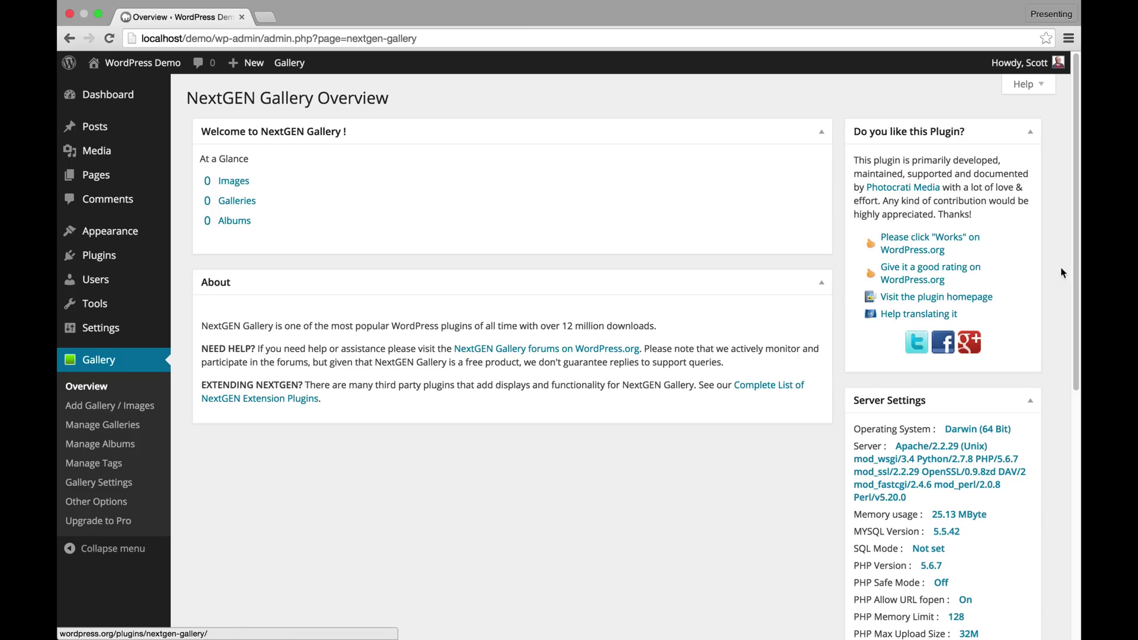
{"action": "scroll", "coordinate": [1070, 277], "scroll_direction": "down", "scroll_amount": 5}
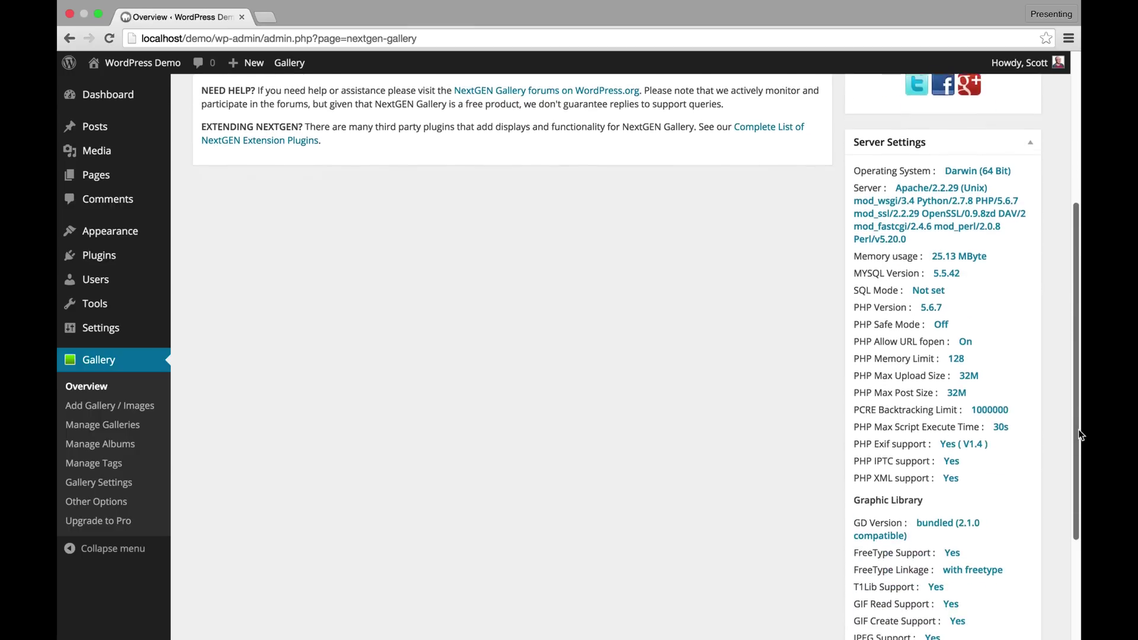
{"action": "left_click_drag", "start_coordinate": [986, 362], "coordinate": [874, 356]}
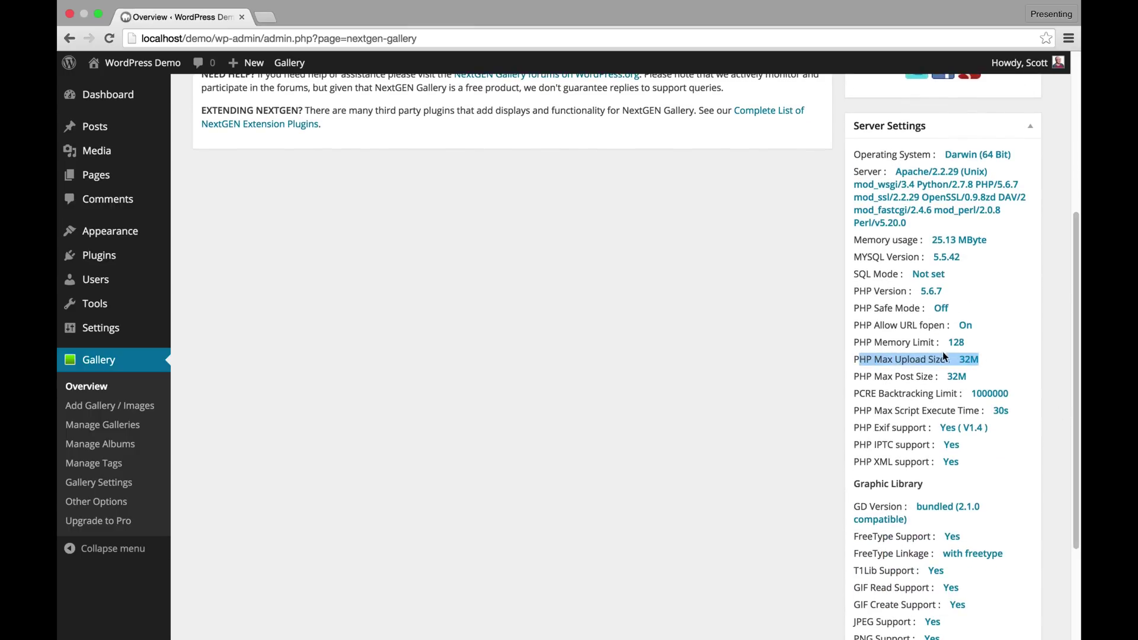
{"action": "left_click", "coordinate": [140, 407]}
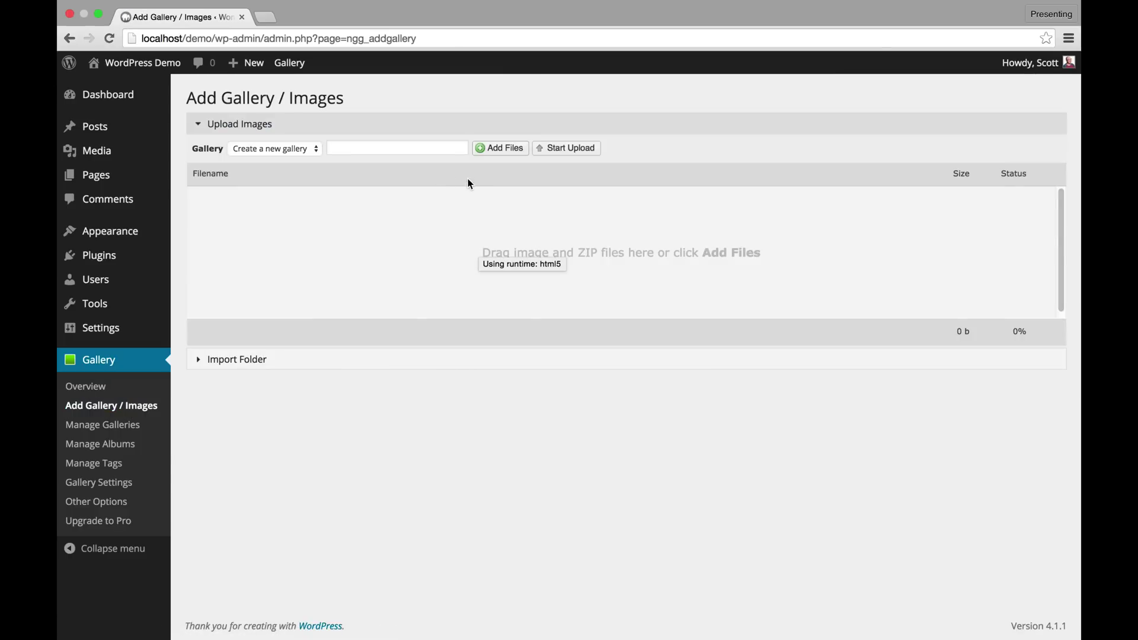
Name the gallery Test Gallery and upload the Adventure JPGs plus zip-1.zip
{"action": "left_click", "coordinate": [424, 148]}
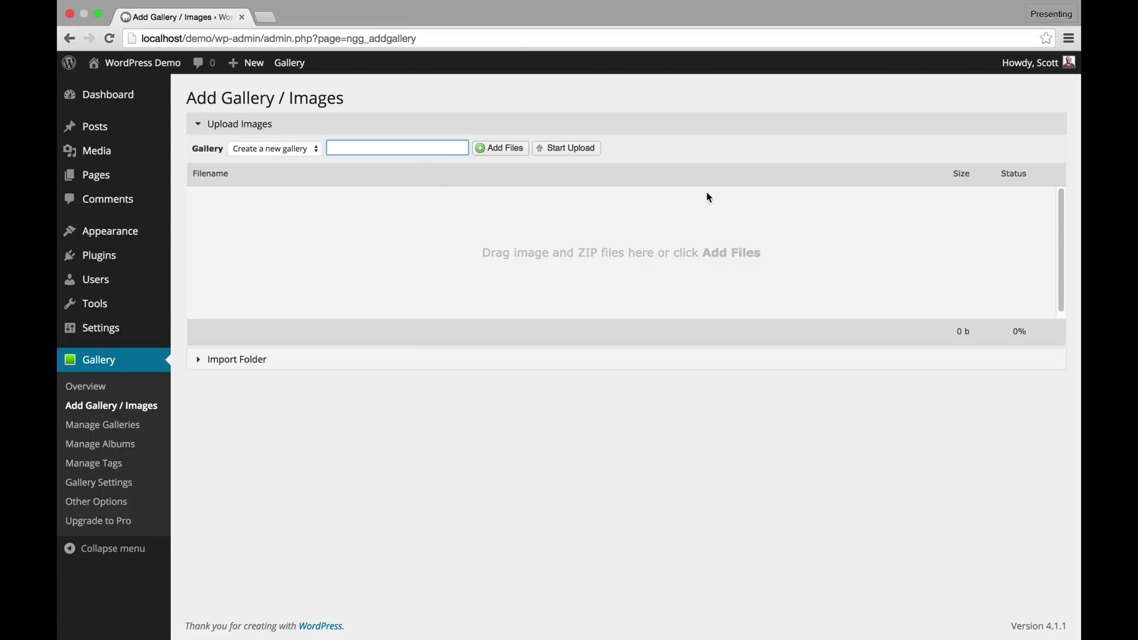
{"action": "type", "text": "Test Gallery"}
{"action": "left_click_drag", "start_coordinate": [944, 436], "coordinate": [532, 273]}
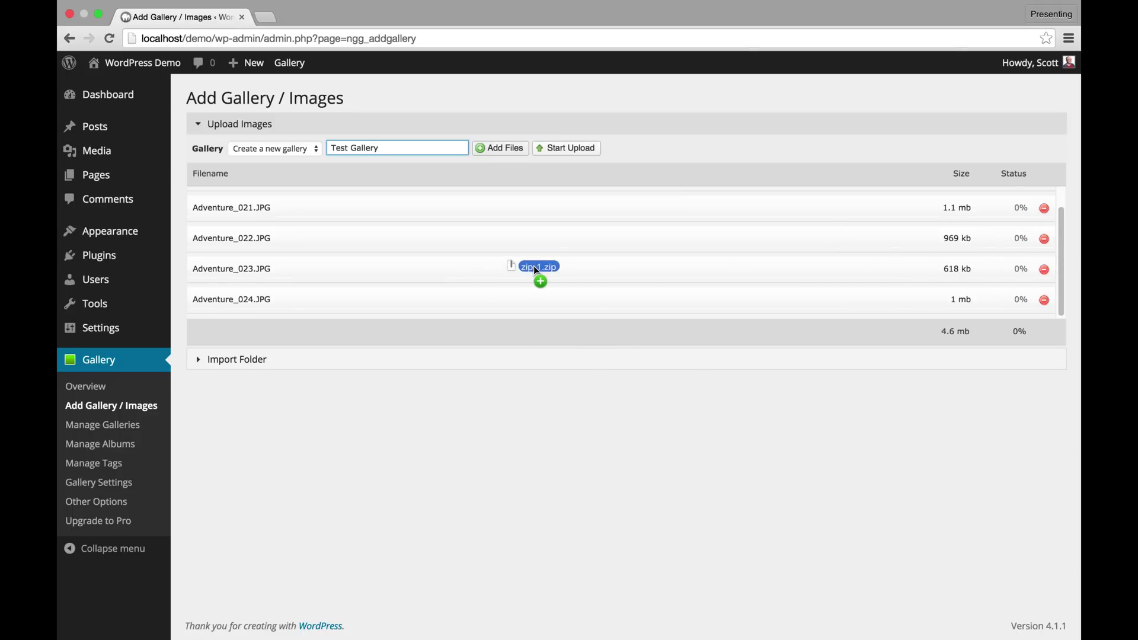
{"action": "left_click_drag", "start_coordinate": [535, 270], "coordinate": [535, 270]}
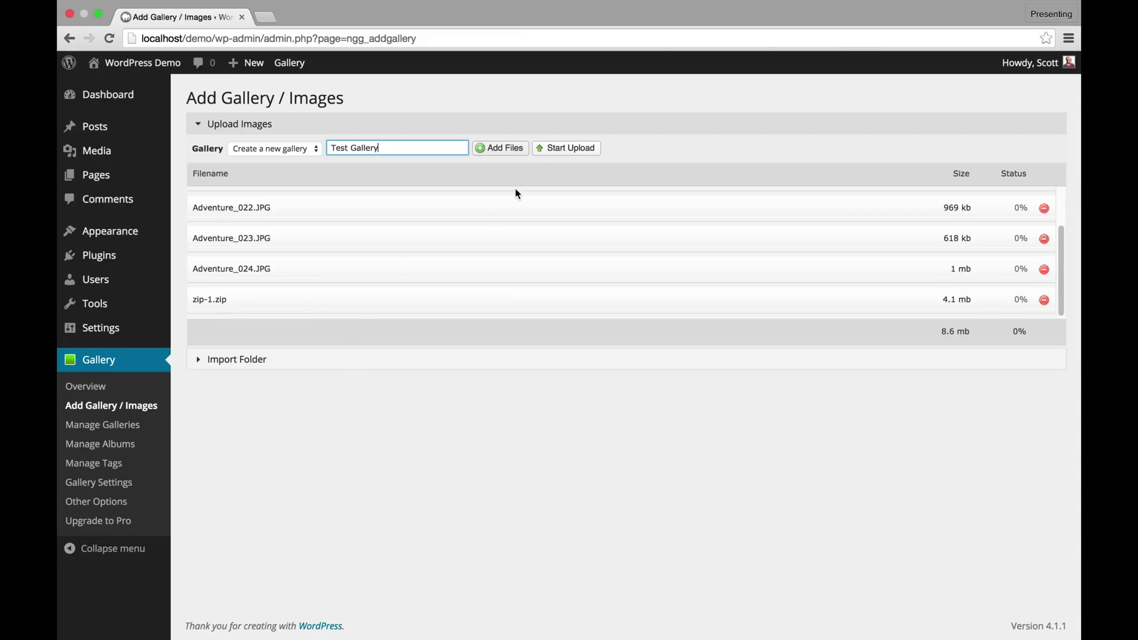
{"action": "left_click", "coordinate": [570, 149]}
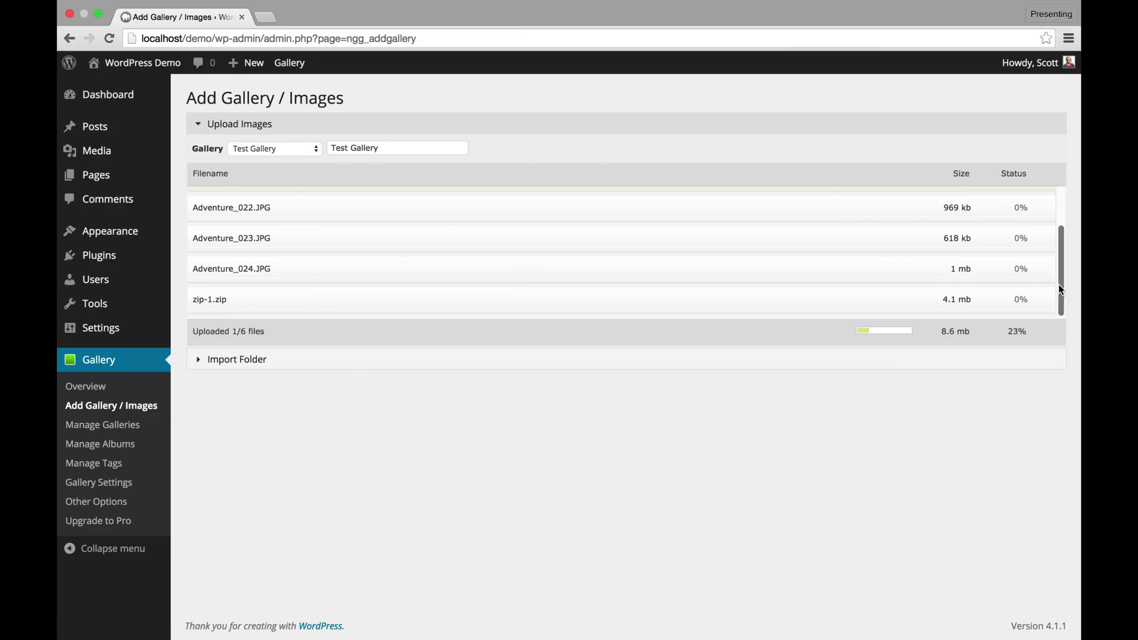
Upload the 19 Cityscape images (16.2 mb) into Test Gallery
{"action": "left_click_drag", "start_coordinate": [1059, 285], "coordinate": [1057, 265]}
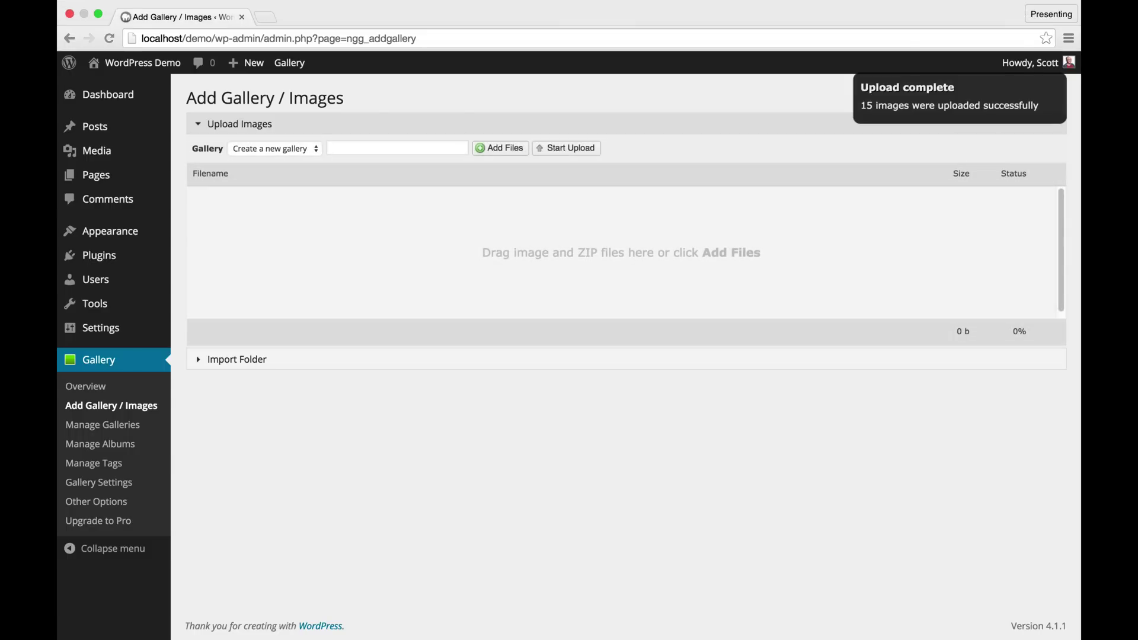
{"action": "left_click_drag", "start_coordinate": [707, 282], "coordinate": [524, 220]}
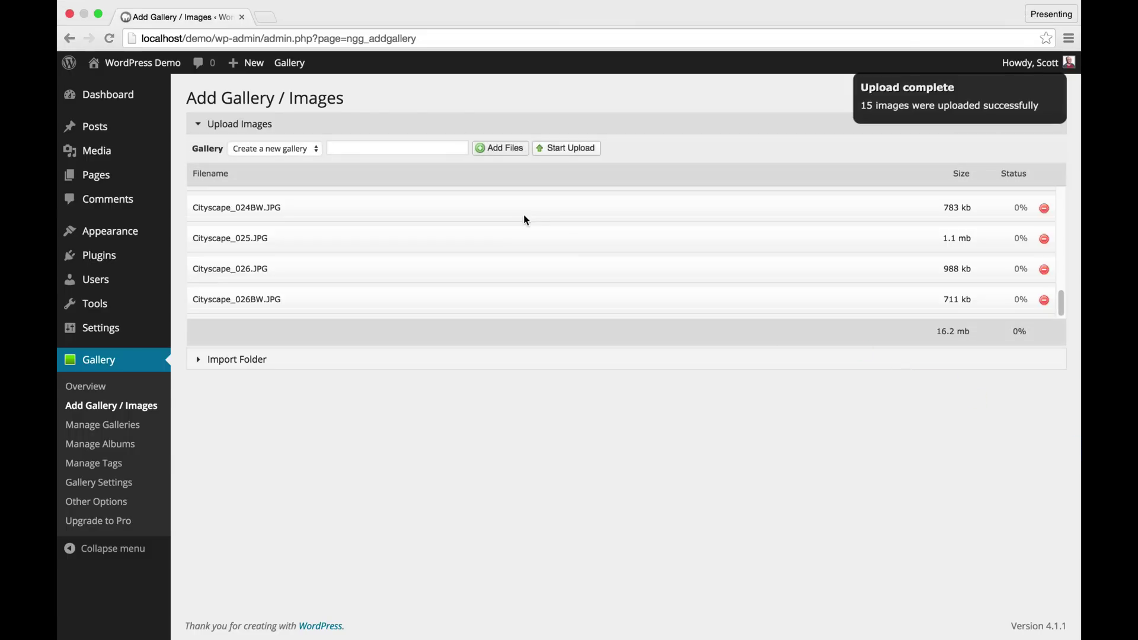
{"action": "left_click", "coordinate": [280, 149]}
{"action": "left_click", "coordinate": [252, 160]}
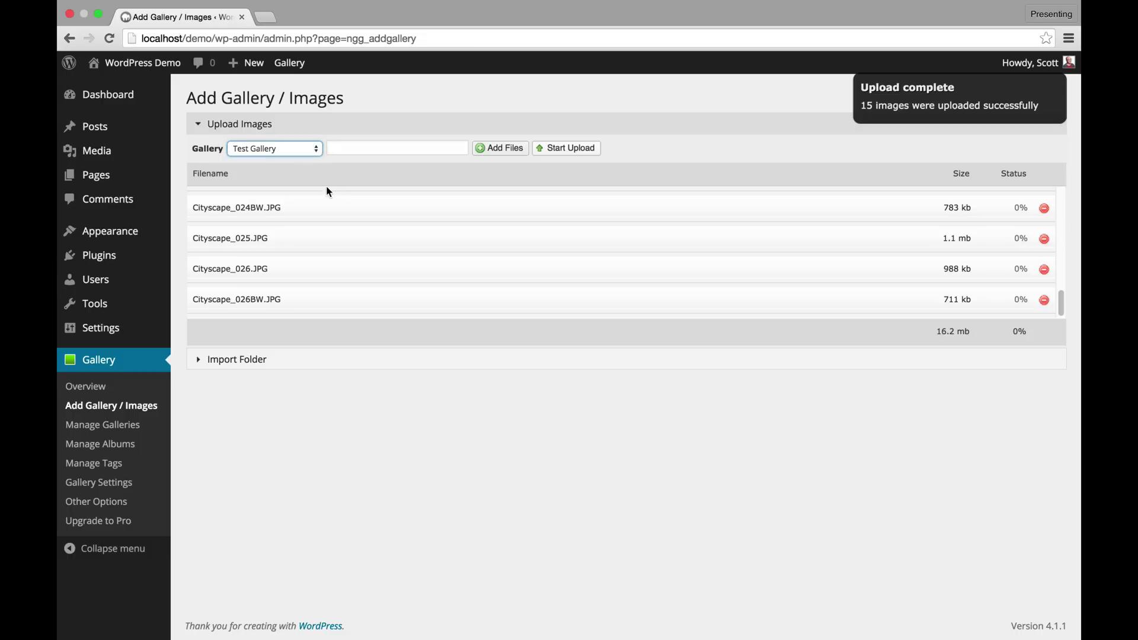
{"action": "left_click", "coordinate": [406, 148]}
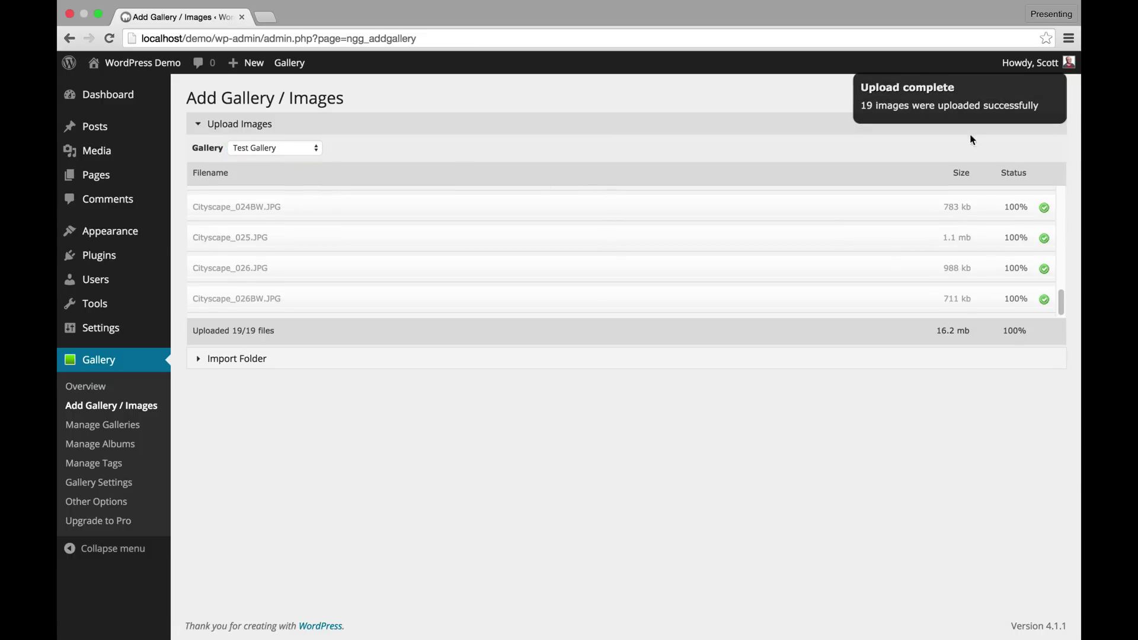
Target the folder import at uploads/2015/04 with Keep images in original location ticked
{"action": "left_click", "coordinate": [1055, 90]}
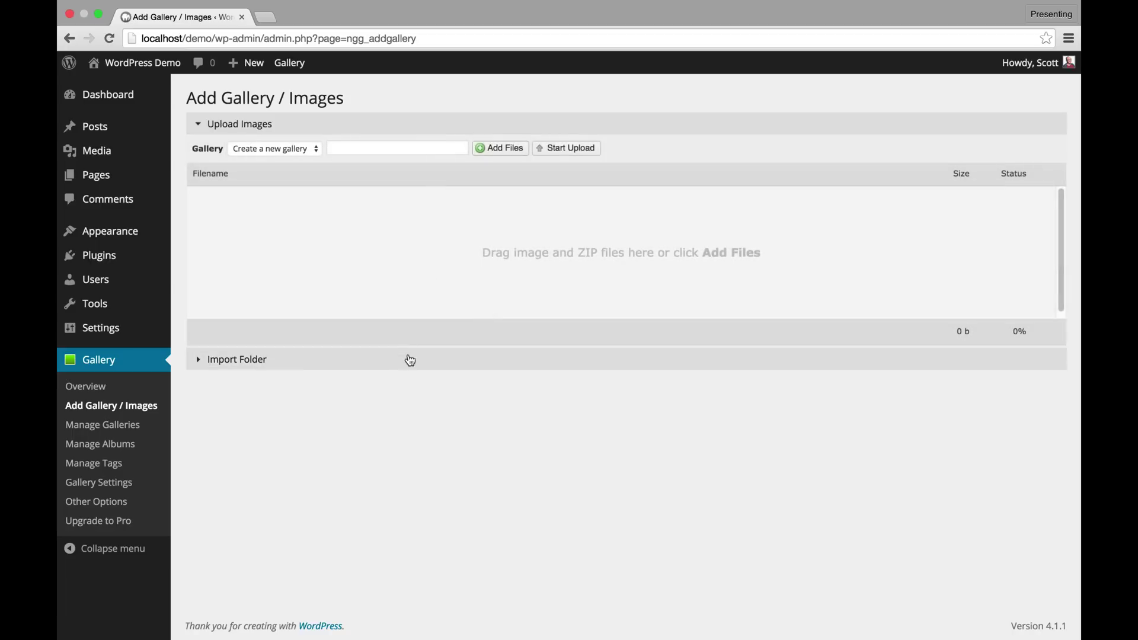
{"action": "left_click", "coordinate": [417, 366]}
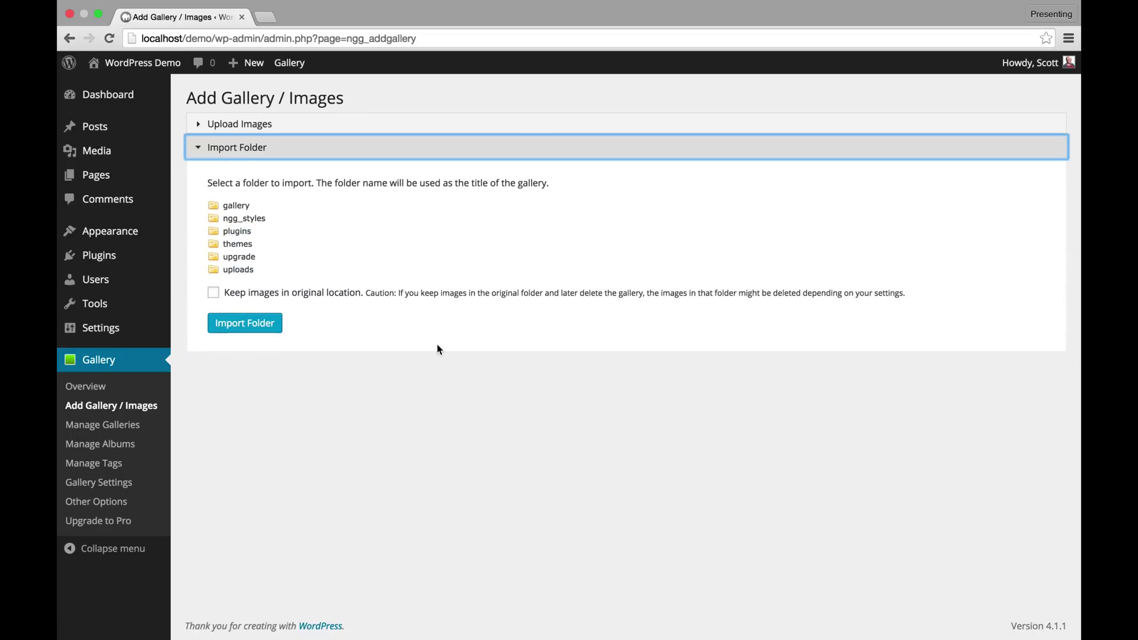
{"action": "left_click", "coordinate": [247, 272]}
{"action": "left_click", "coordinate": [240, 284]}
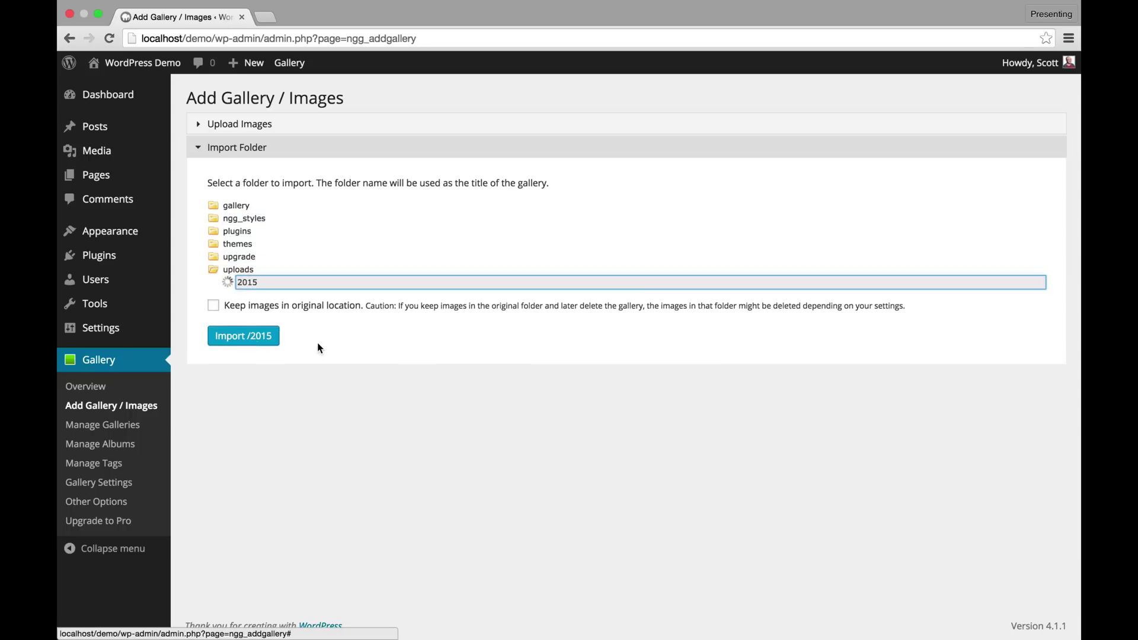
{"action": "left_click", "coordinate": [255, 296]}
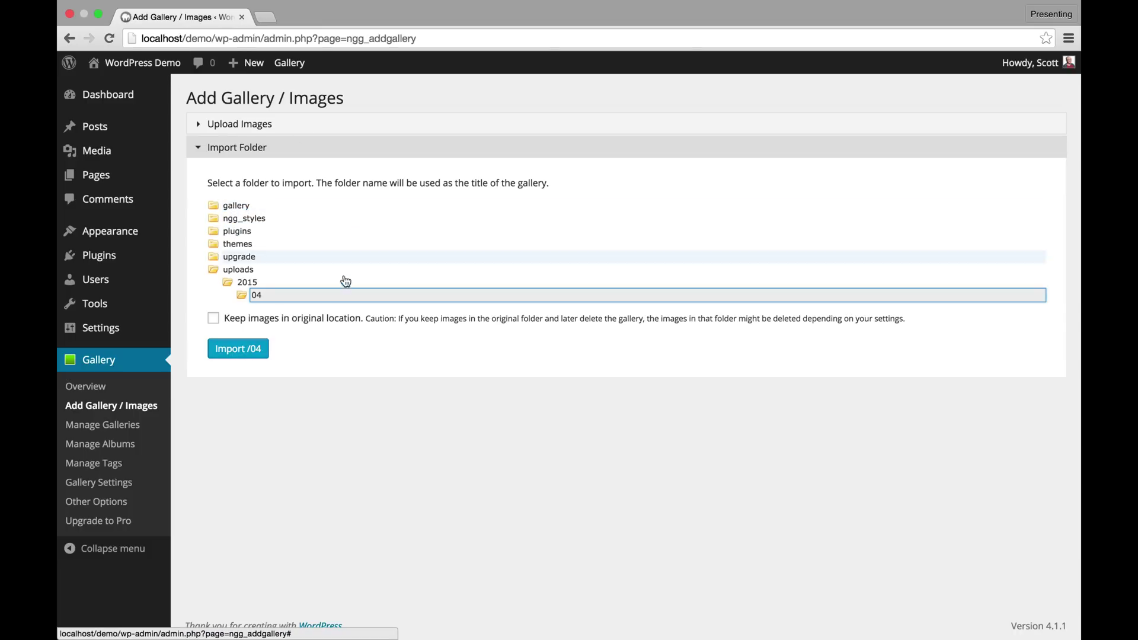
{"action": "double_click", "coordinate": [249, 319]}
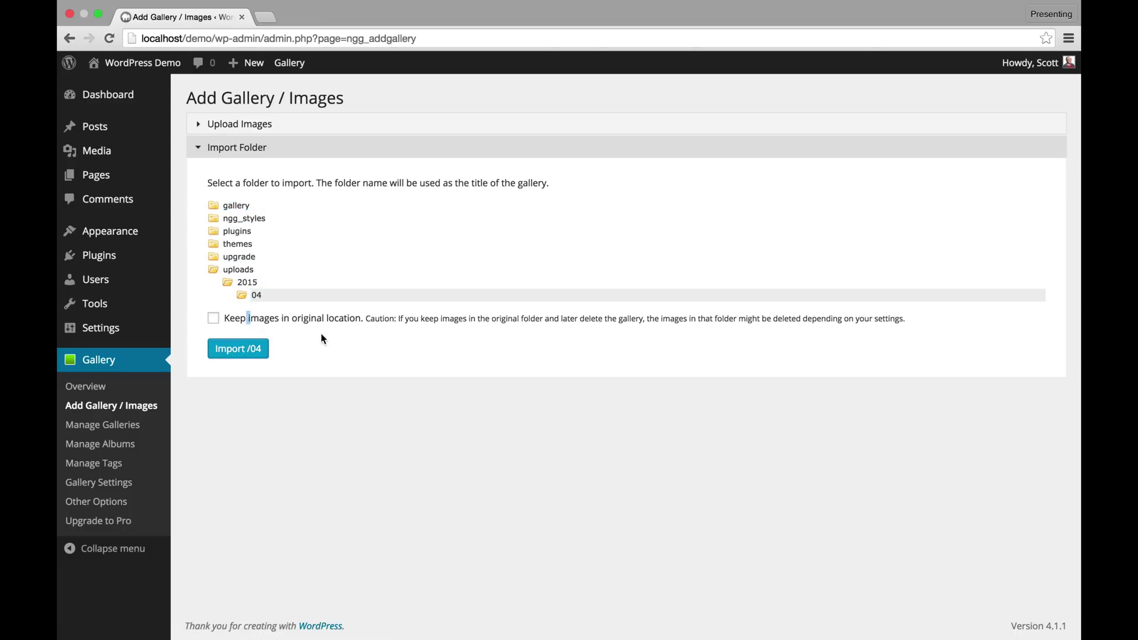
{"action": "left_click", "coordinate": [214, 319]}
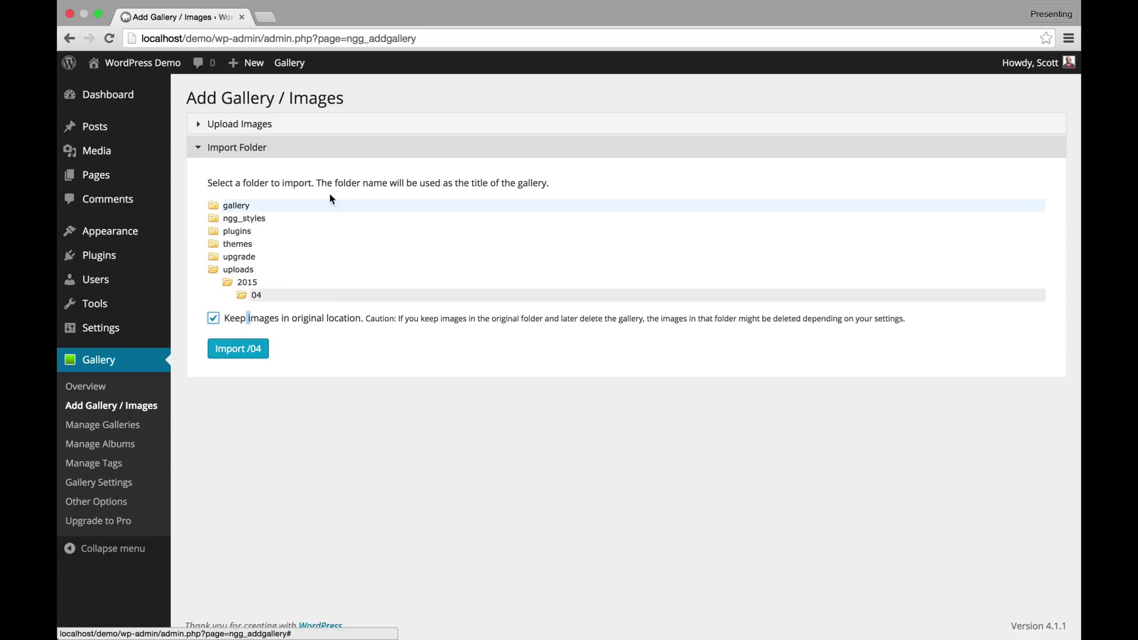
Open Test Gallery from the Manage Galleries list
{"action": "left_click", "coordinate": [102, 426]}
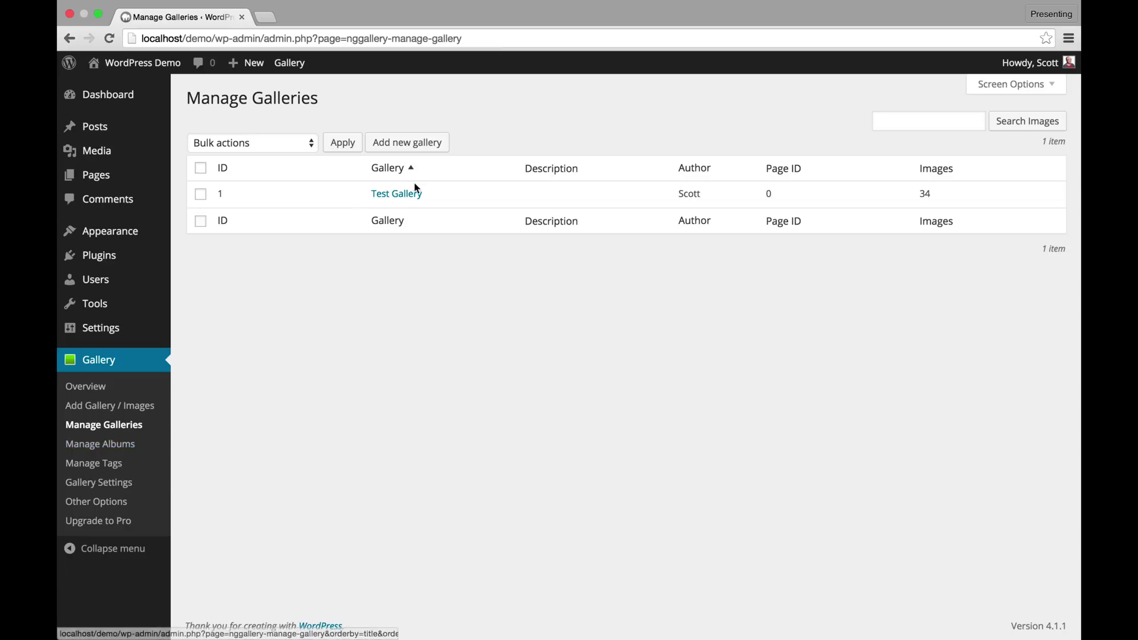
{"action": "left_click", "coordinate": [381, 195]}
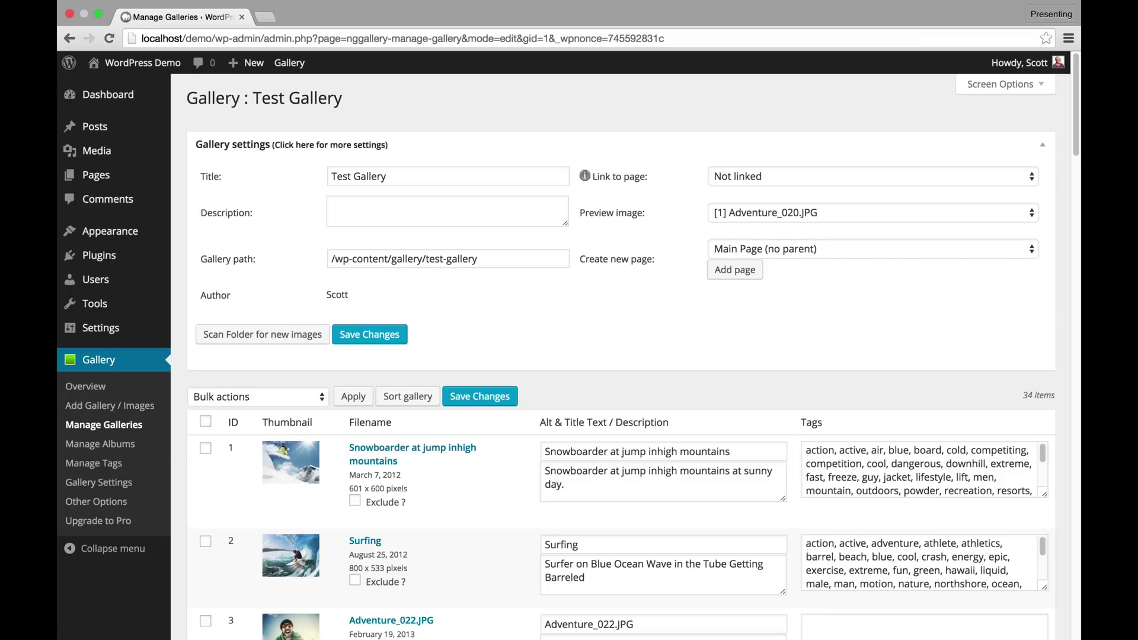
{"action": "left_click_drag", "start_coordinate": [1074, 147], "coordinate": [969, 268]}
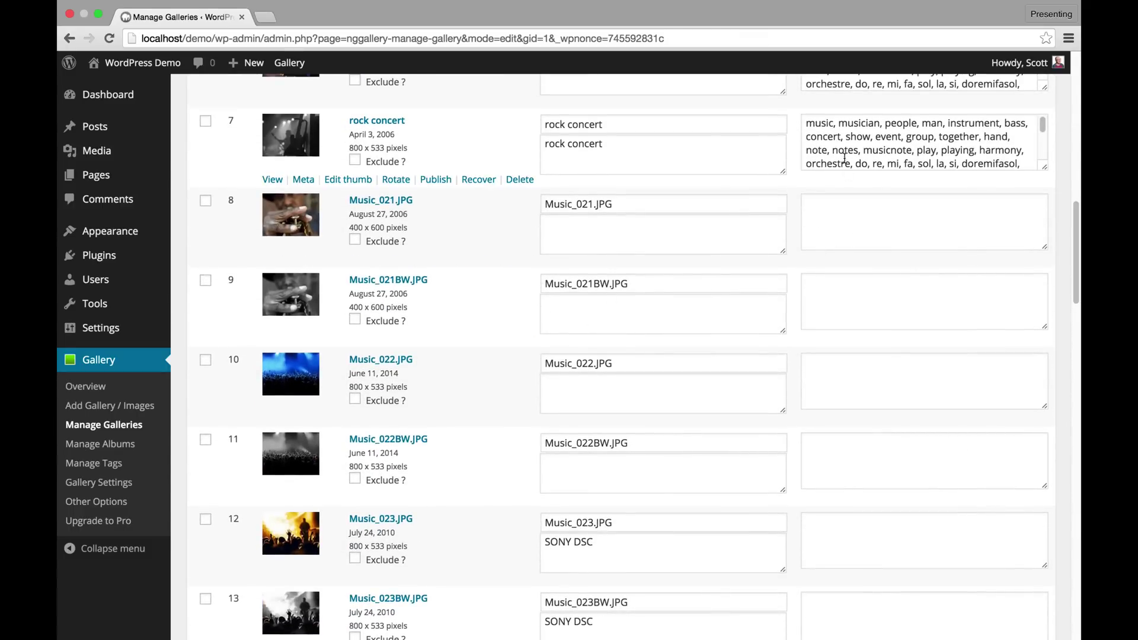
{"action": "left_click_drag", "start_coordinate": [1071, 210], "coordinate": [1061, 126]}
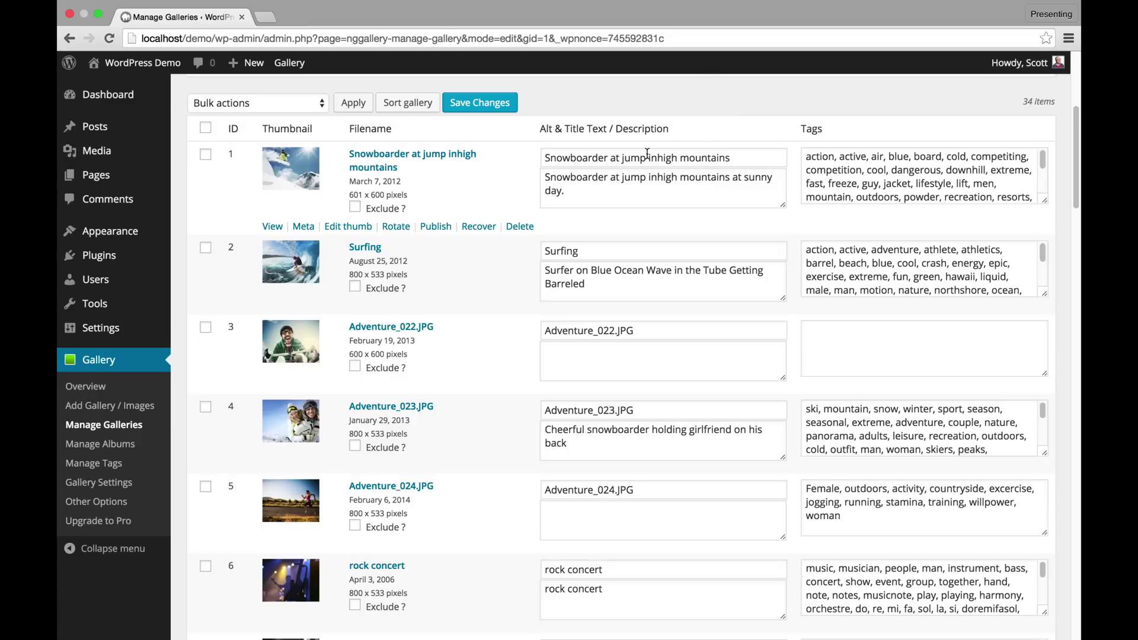
Review the first image's title, description and tags without changing them
{"action": "left_click_drag", "start_coordinate": [740, 157], "coordinate": [531, 152]}
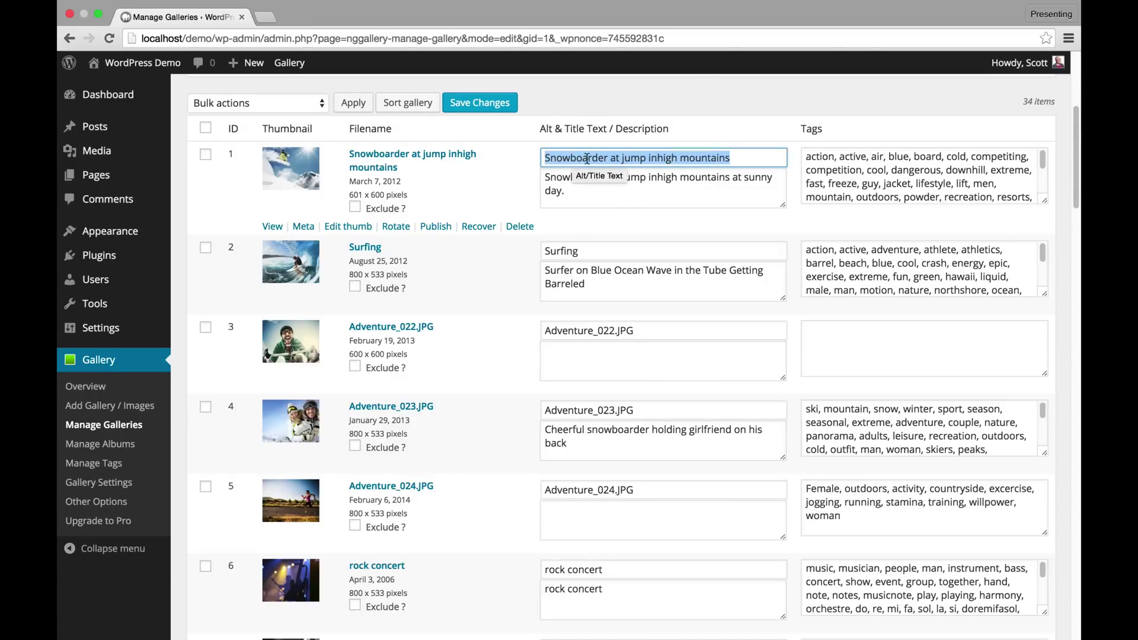
{"action": "left_click", "coordinate": [744, 159]}
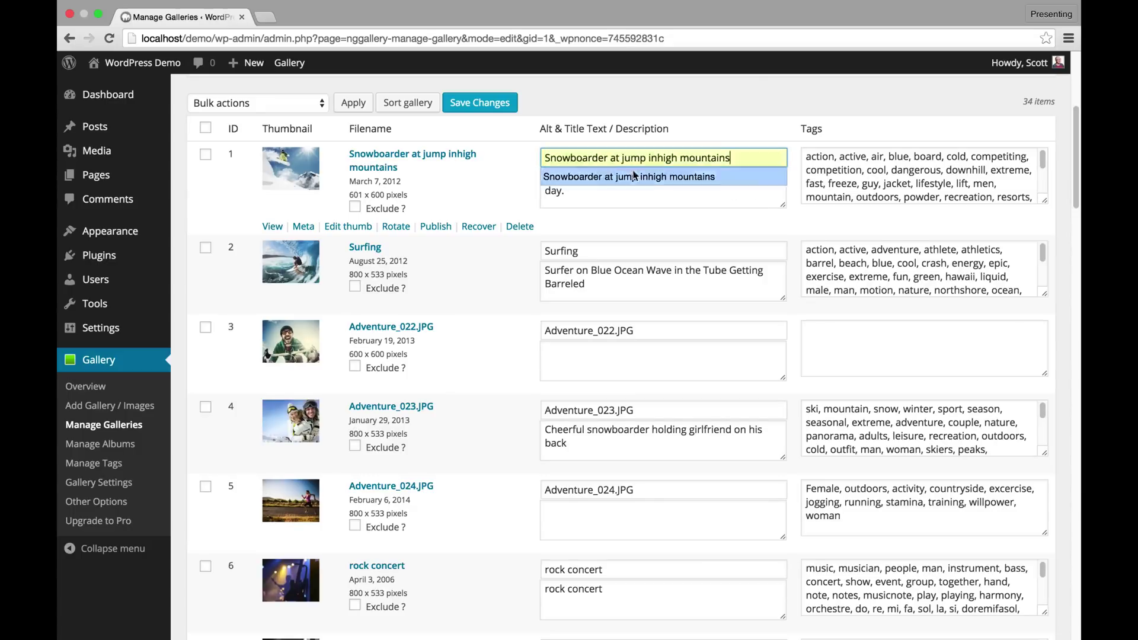
{"action": "left_click", "coordinate": [526, 159]}
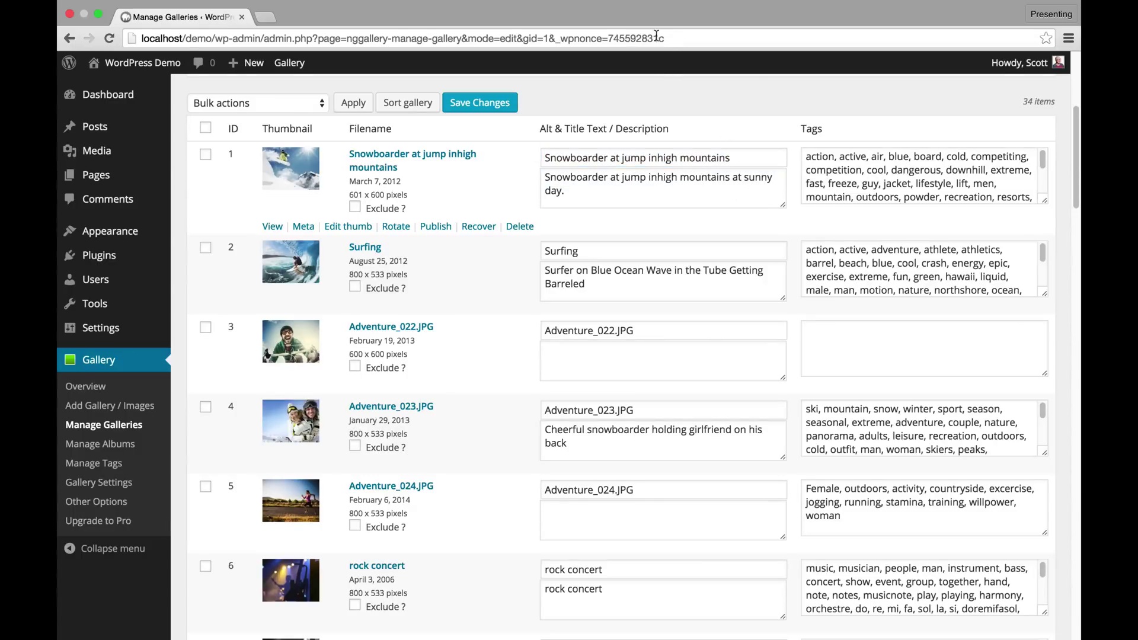
{"action": "left_click", "coordinate": [590, 195]}
{"action": "key", "text": "ctrl+a"}
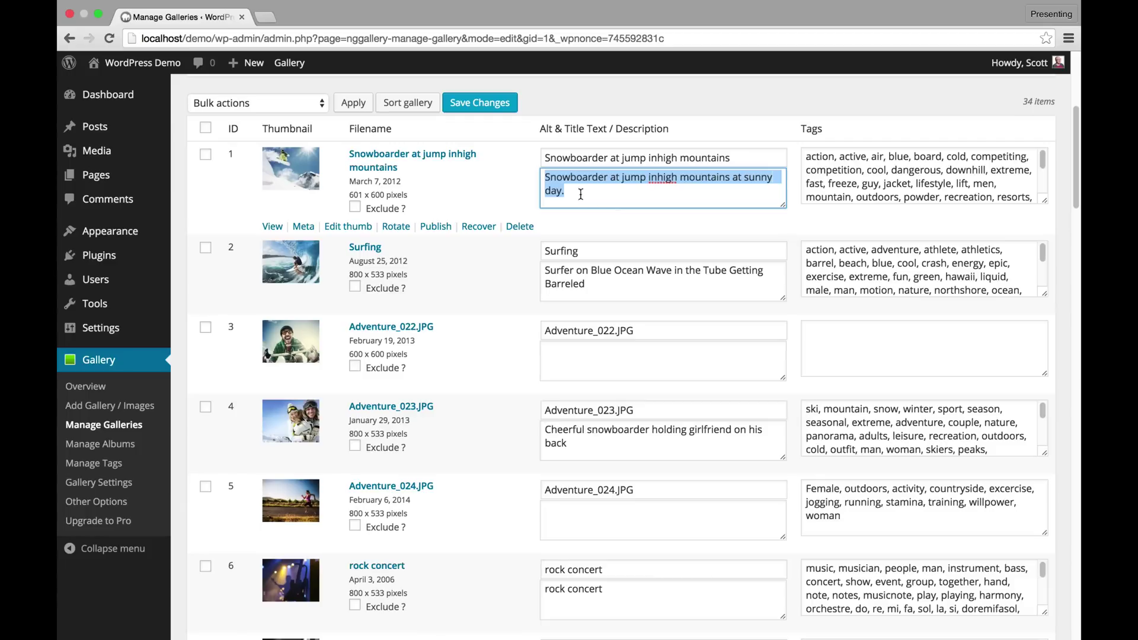
{"action": "left_click", "coordinate": [612, 191]}
{"action": "left_click_drag", "start_coordinate": [815, 161], "coordinate": [1077, 93]}
Choose [7] Music_020BW.JPG as Test Gallery's preview image
{"action": "left_click", "coordinate": [465, 119]}
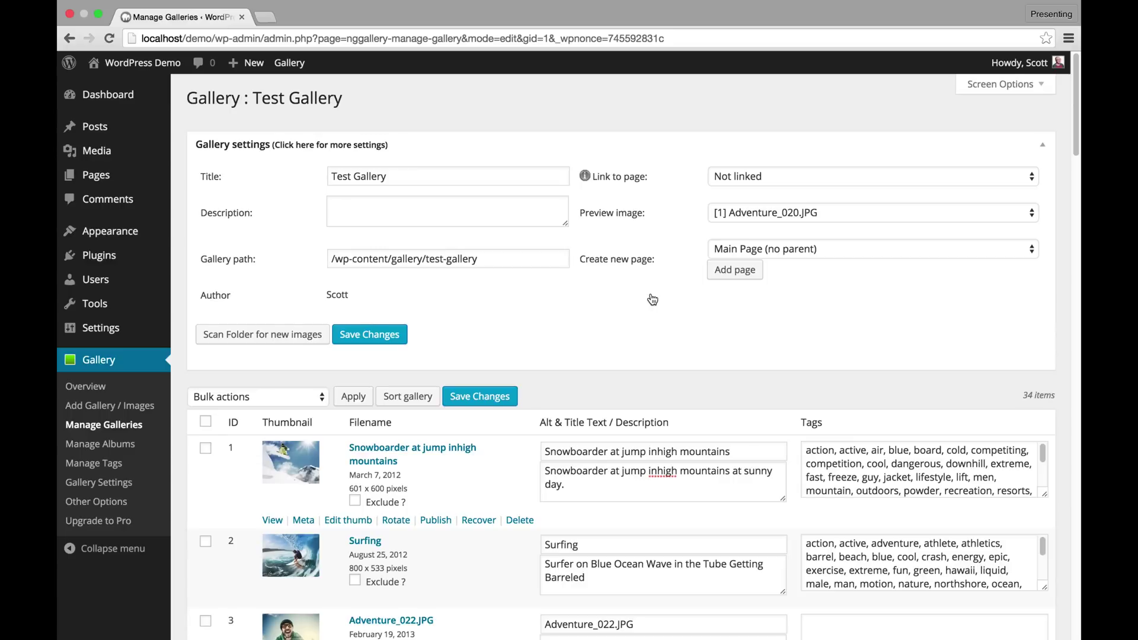
{"action": "left_click", "coordinate": [738, 217]}
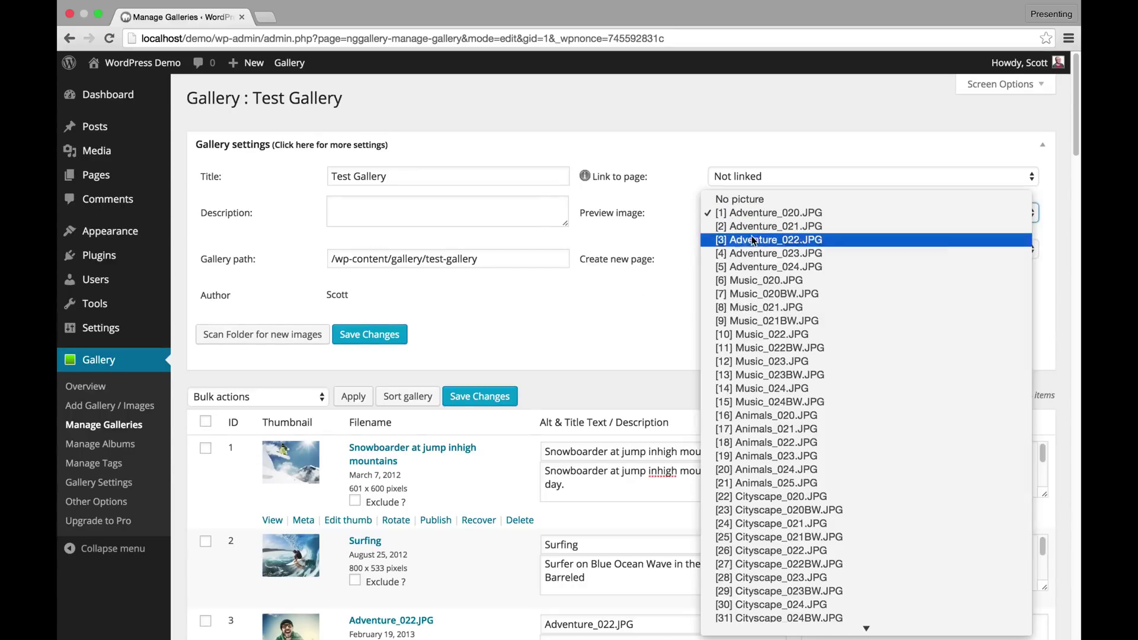
{"action": "left_click", "coordinate": [773, 294]}
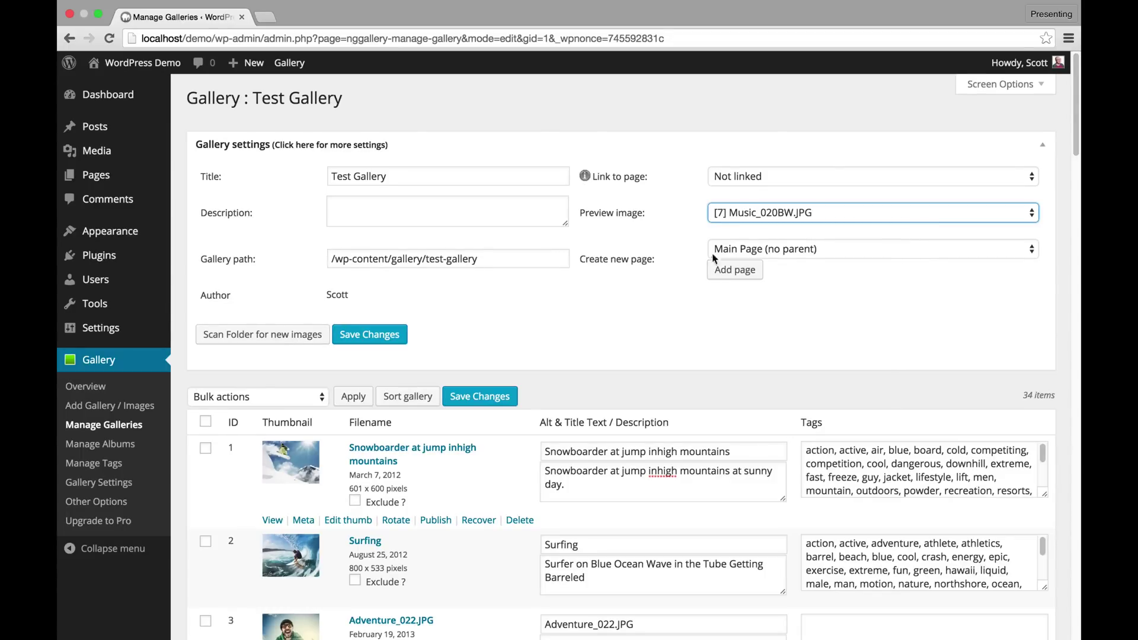
Create a Test Gallery page, link the gallery to it, and save the gallery settings
{"action": "left_click", "coordinate": [735, 270]}
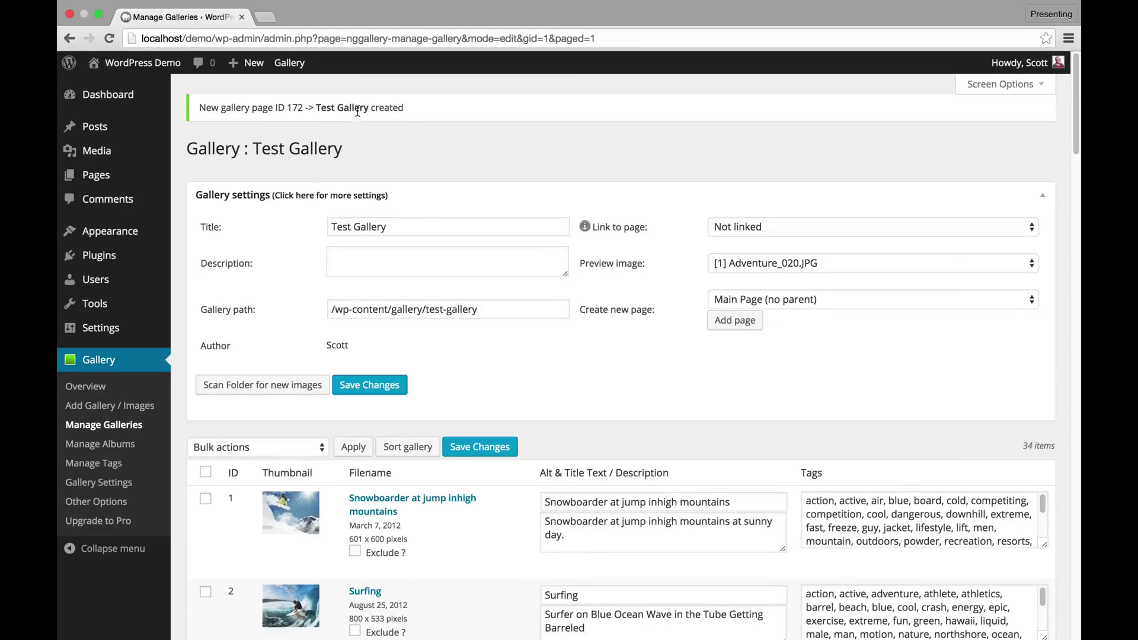
{"action": "left_click_drag", "start_coordinate": [364, 108], "coordinate": [326, 108]}
{"action": "left_click", "coordinate": [733, 226]}
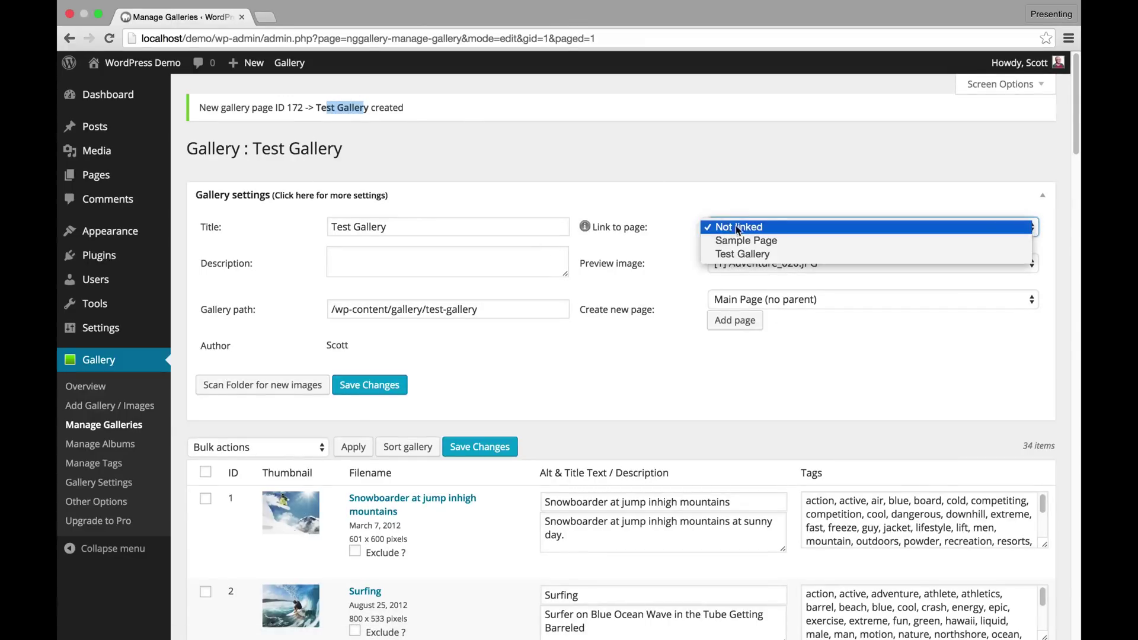
{"action": "left_click", "coordinate": [757, 259]}
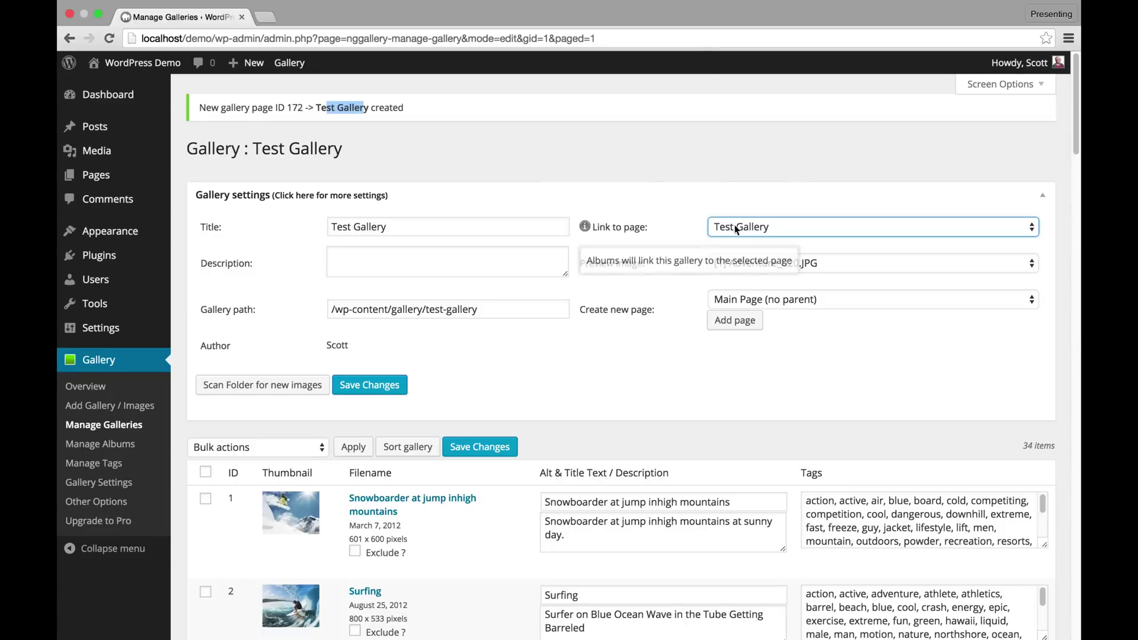
{"action": "left_click", "coordinate": [388, 383]}
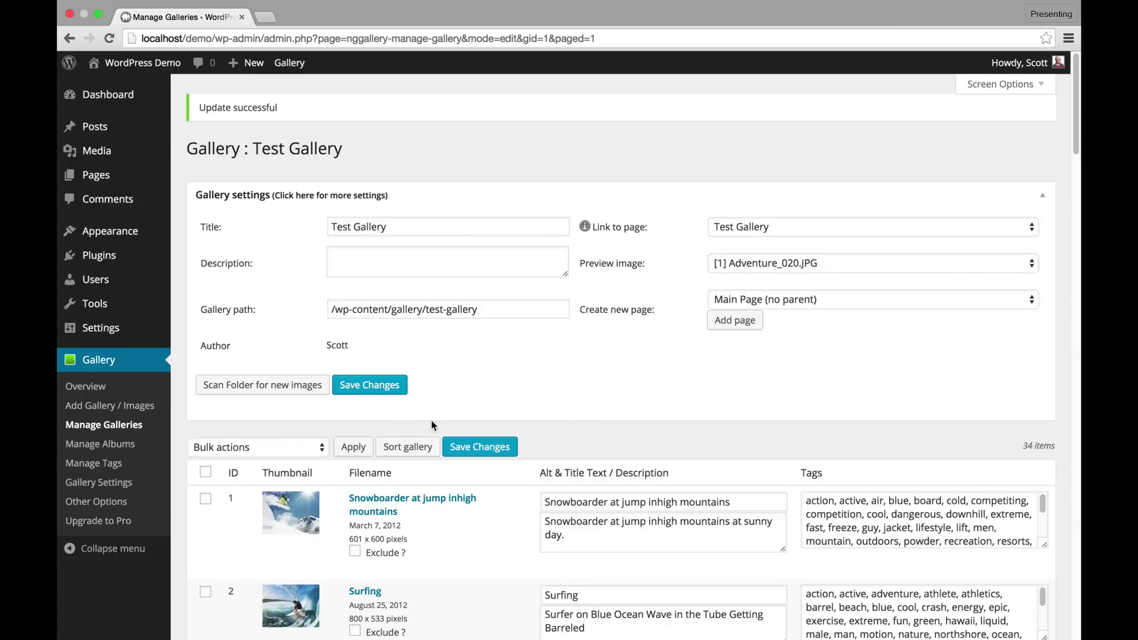
{"action": "scroll", "coordinate": [1070, 189], "scroll_direction": "down", "scroll_amount": 5}
{"action": "scroll", "coordinate": [1070, 189], "scroll_direction": "down", "scroll_amount": 8}
{"action": "scroll", "coordinate": [1071, 202], "scroll_direction": "up", "scroll_amount": 6}
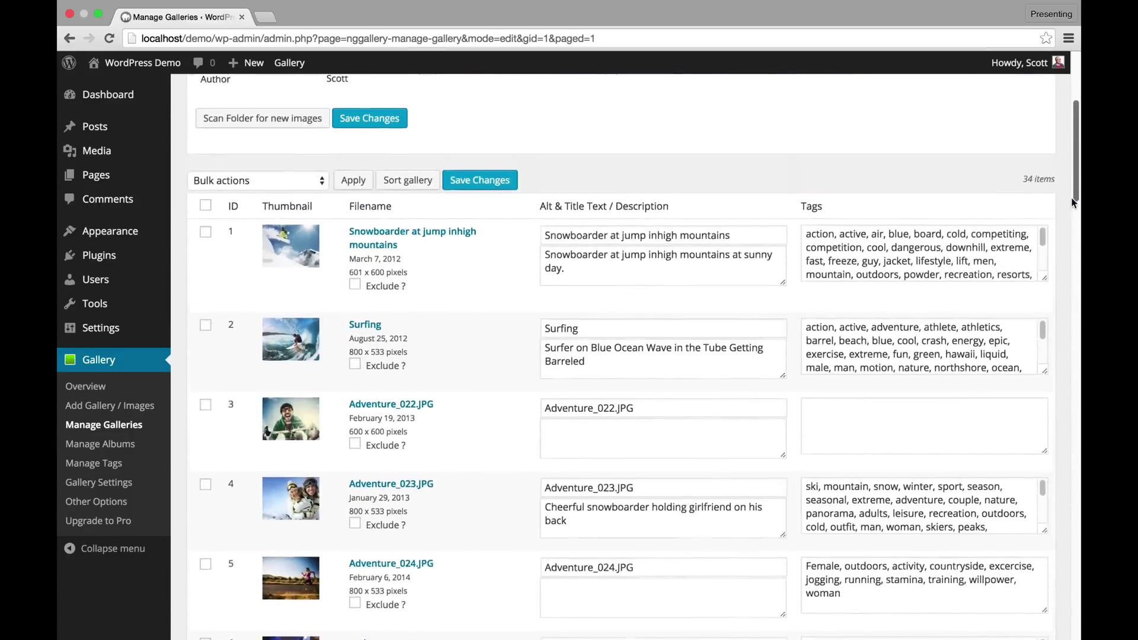
{"action": "scroll", "coordinate": [1071, 202], "scroll_direction": "up", "scroll_amount": 1}
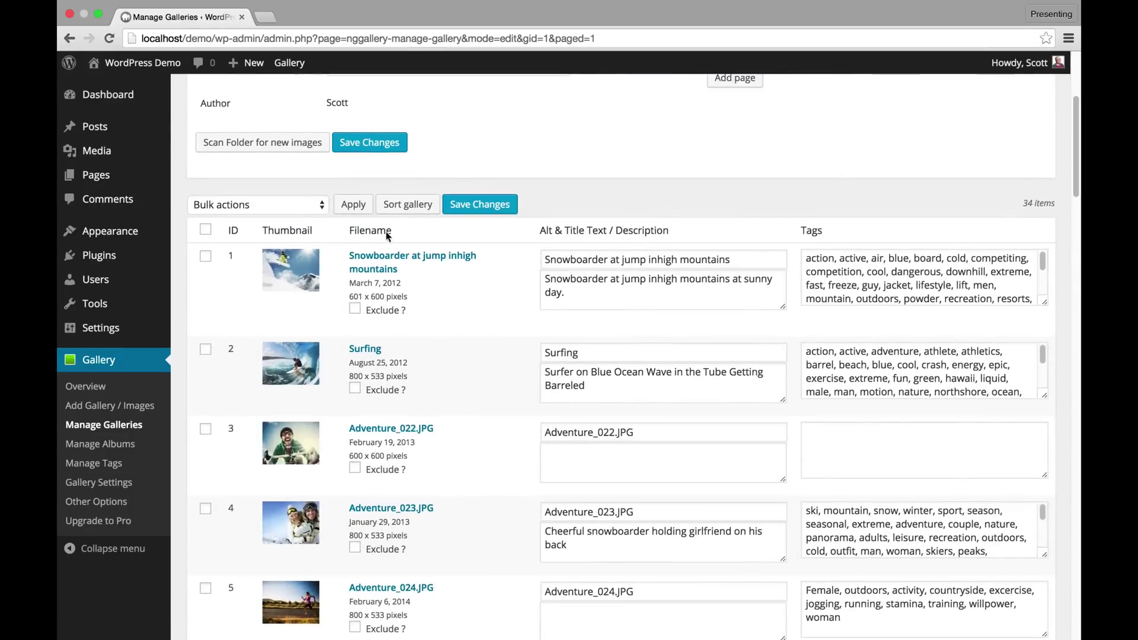
{"action": "left_click", "coordinate": [291, 275]}
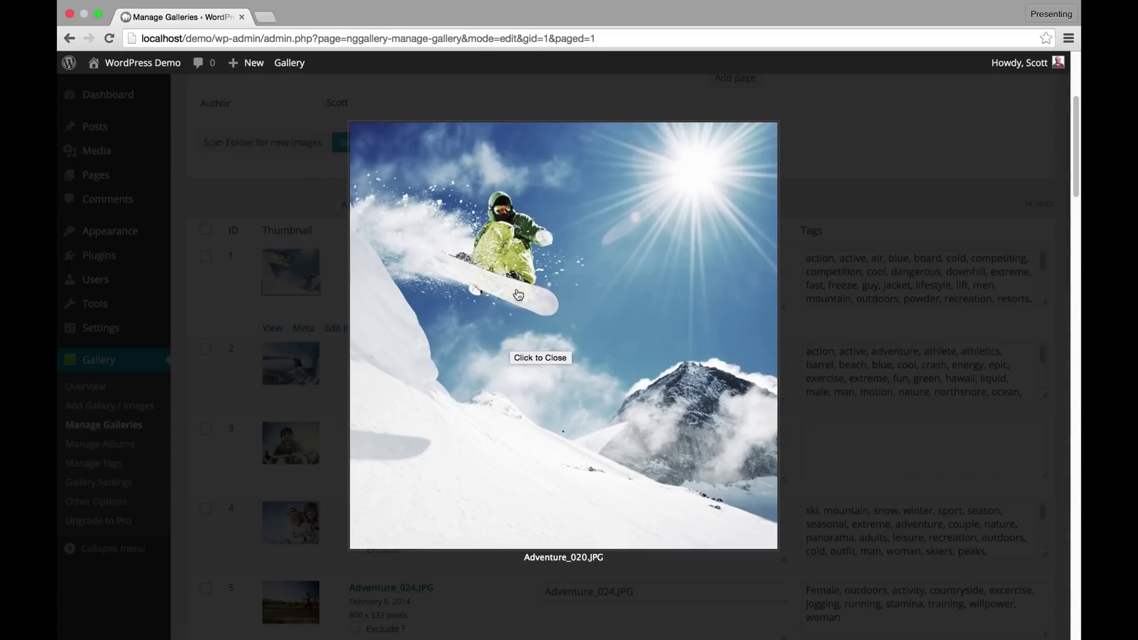
{"action": "left_click", "coordinate": [382, 298]}
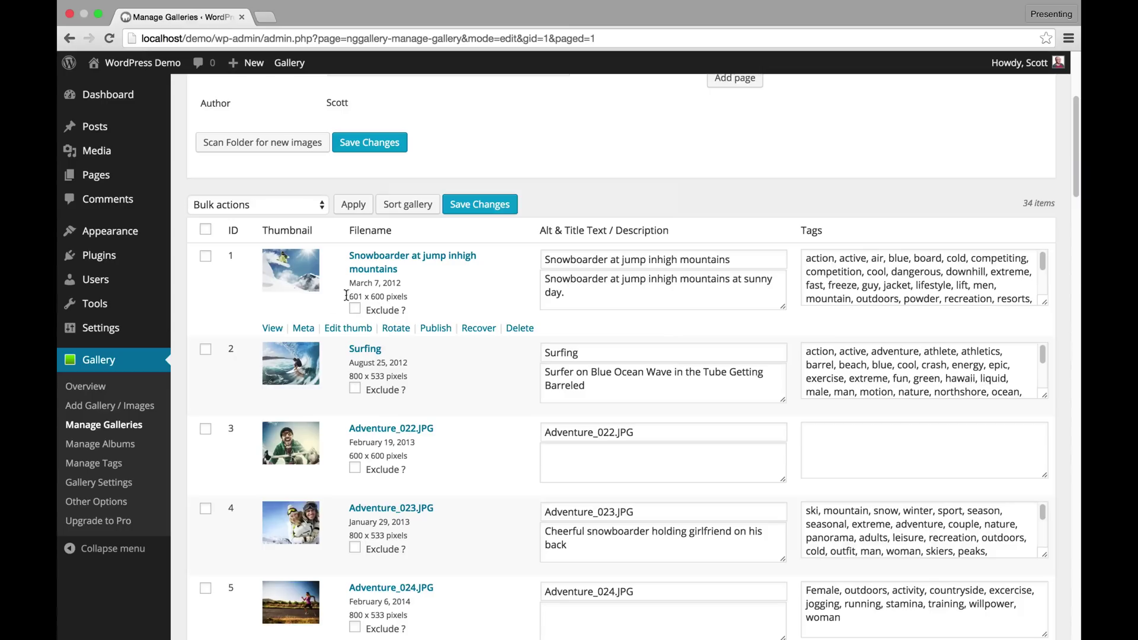
{"action": "left_click", "coordinate": [304, 329]}
{"action": "scroll", "coordinate": [772, 367], "scroll_direction": "down", "scroll_amount": 3}
{"action": "scroll", "coordinate": [772, 361], "scroll_direction": "down", "scroll_amount": 5}
{"action": "left_click", "coordinate": [767, 203]}
{"action": "left_click", "coordinate": [365, 328]}
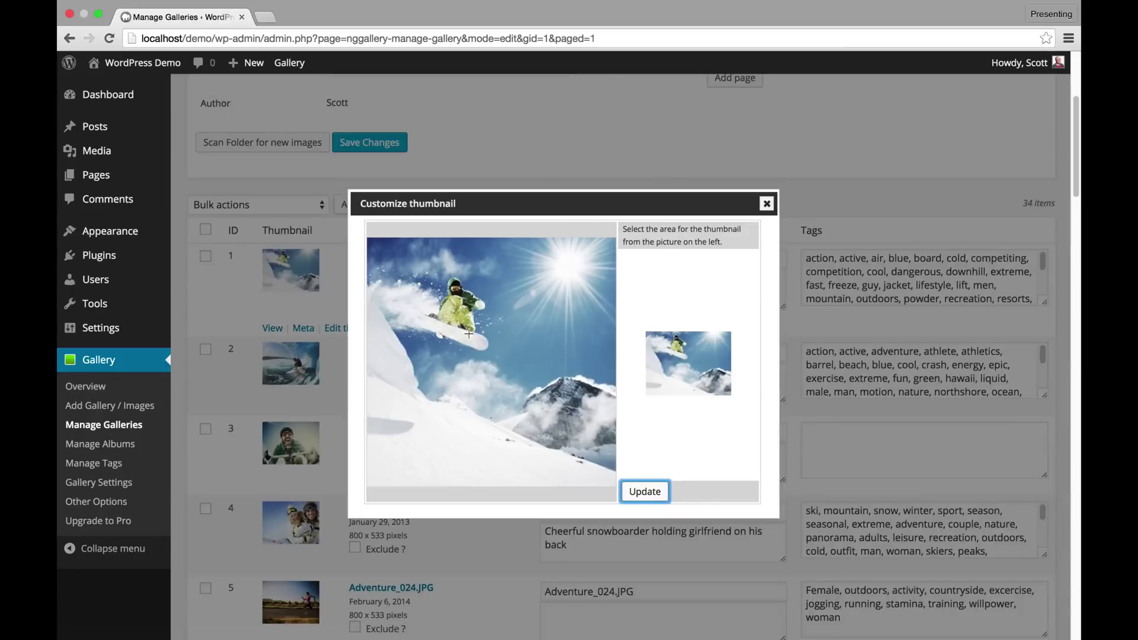
{"action": "mouse_move", "coordinate": [494, 262]}
{"action": "left_mouse_down"}
{"action": "mouse_move", "coordinate": [401, 350]}
{"action": "mouse_move", "coordinate": [368, 349]}
{"action": "left_mouse_up"}
{"action": "left_click_drag", "start_coordinate": [436, 304], "coordinate": [457, 304]}
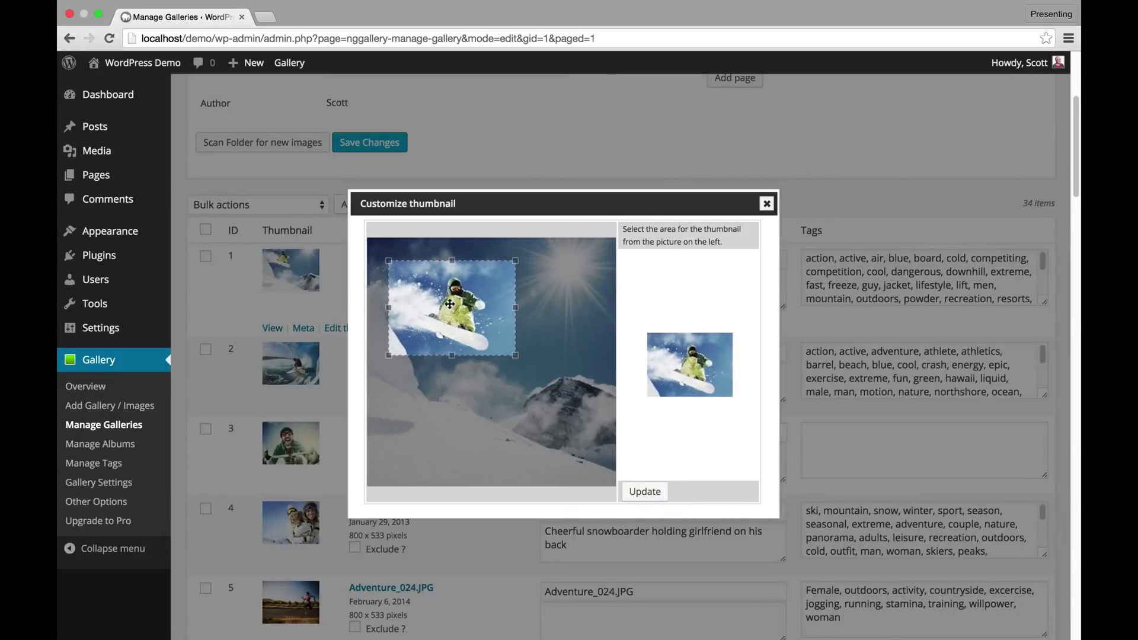
{"action": "left_click", "coordinate": [638, 487]}
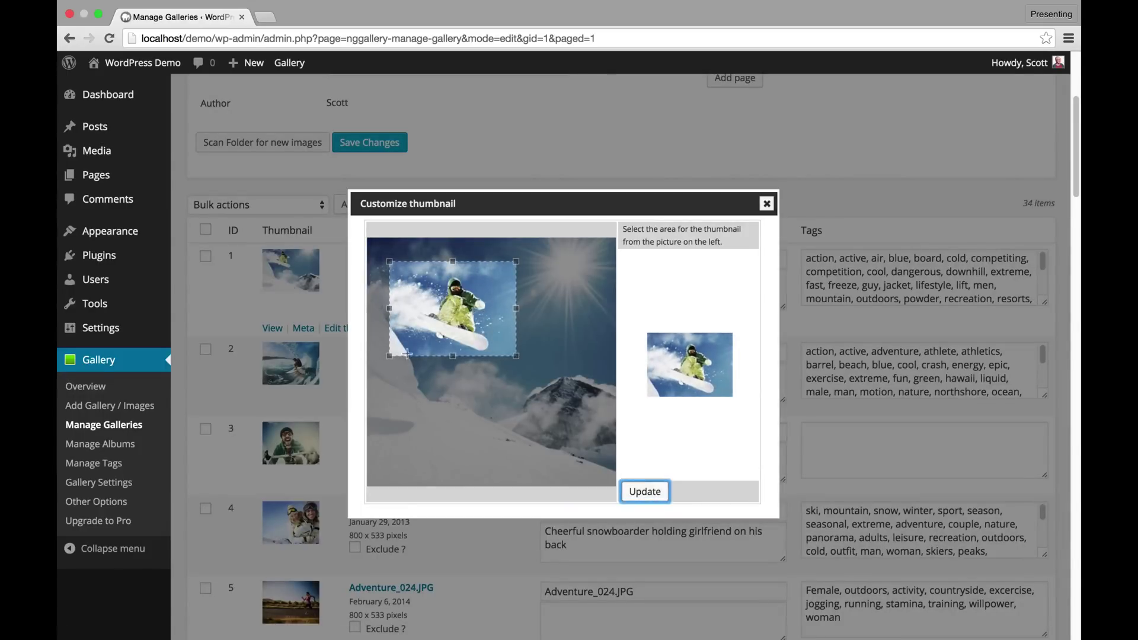
{"action": "left_click", "coordinate": [765, 205]}
{"action": "left_click", "coordinate": [397, 328]}
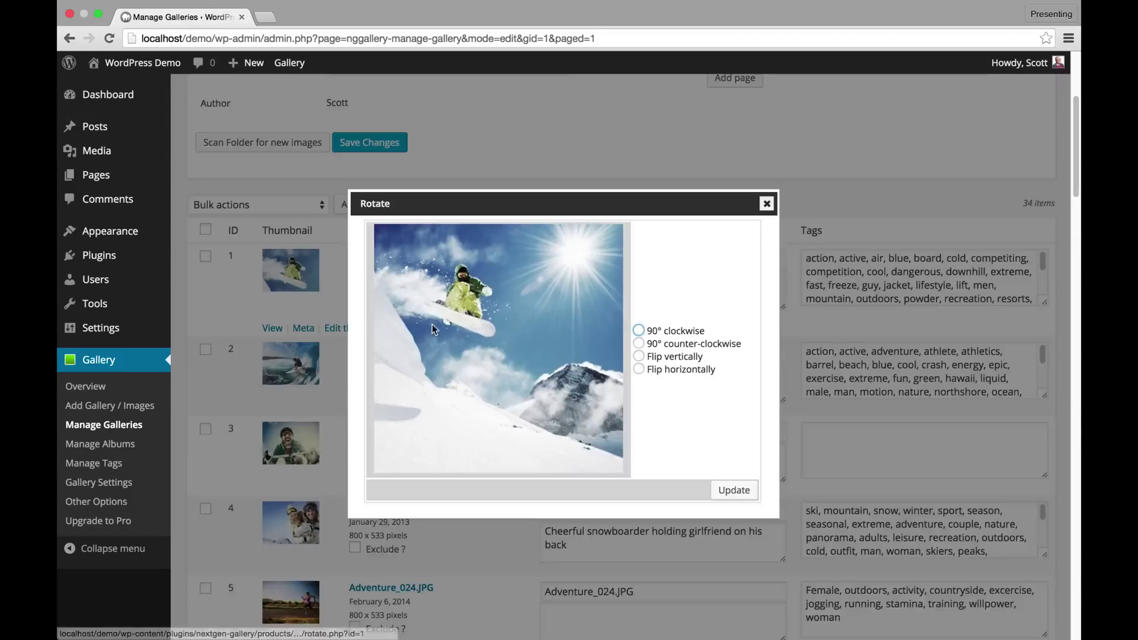
{"action": "left_click", "coordinate": [638, 343]}
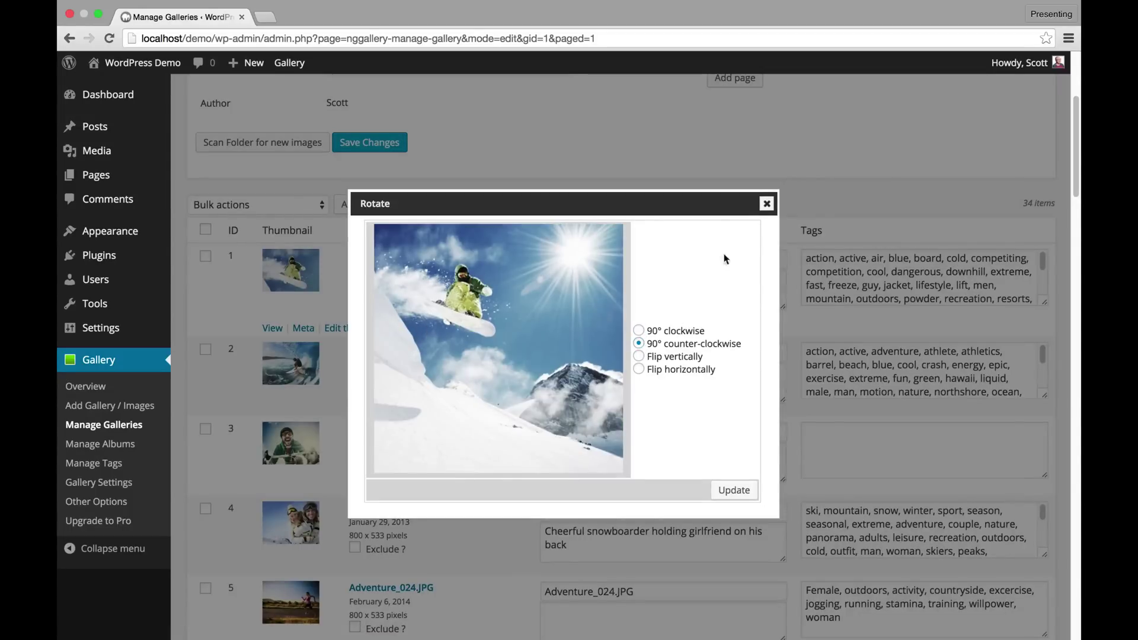
{"action": "left_click", "coordinate": [766, 204]}
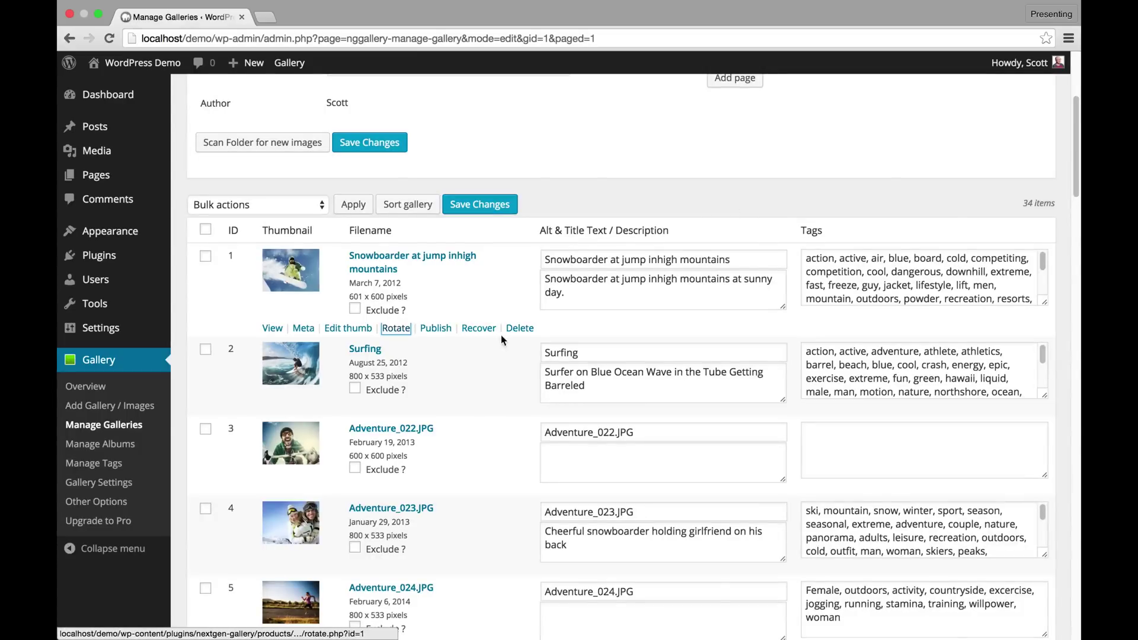
Bulk-create new 120 x 90 thumbnails for all gallery images, then clear the selection
{"action": "left_click", "coordinate": [207, 257]}
{"action": "left_click", "coordinate": [208, 231]}
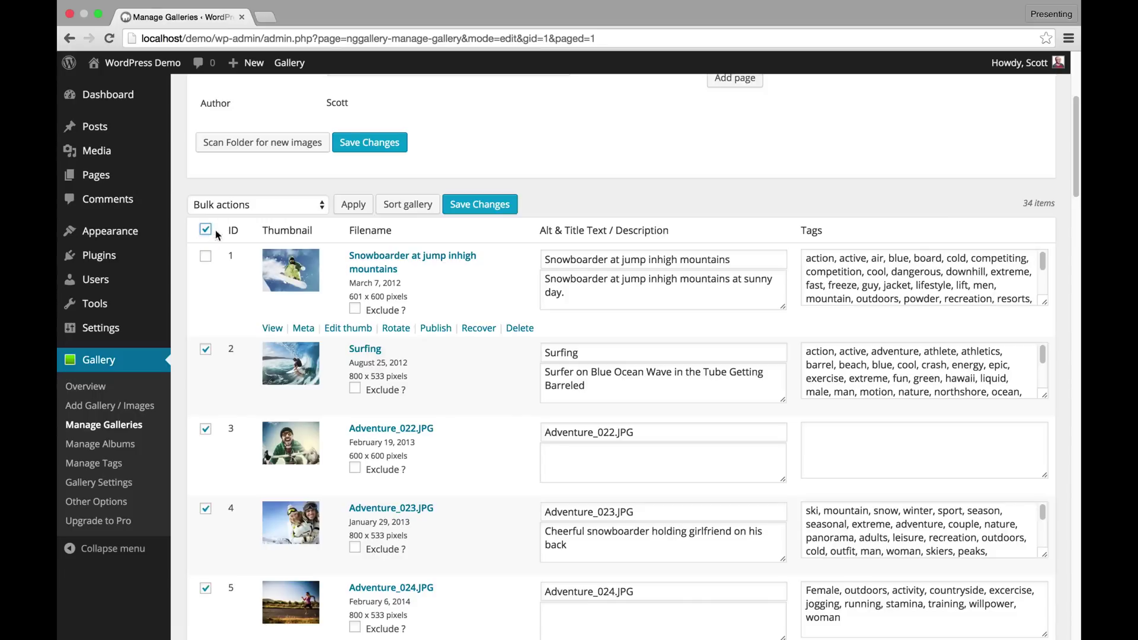
{"action": "left_click", "coordinate": [246, 206]}
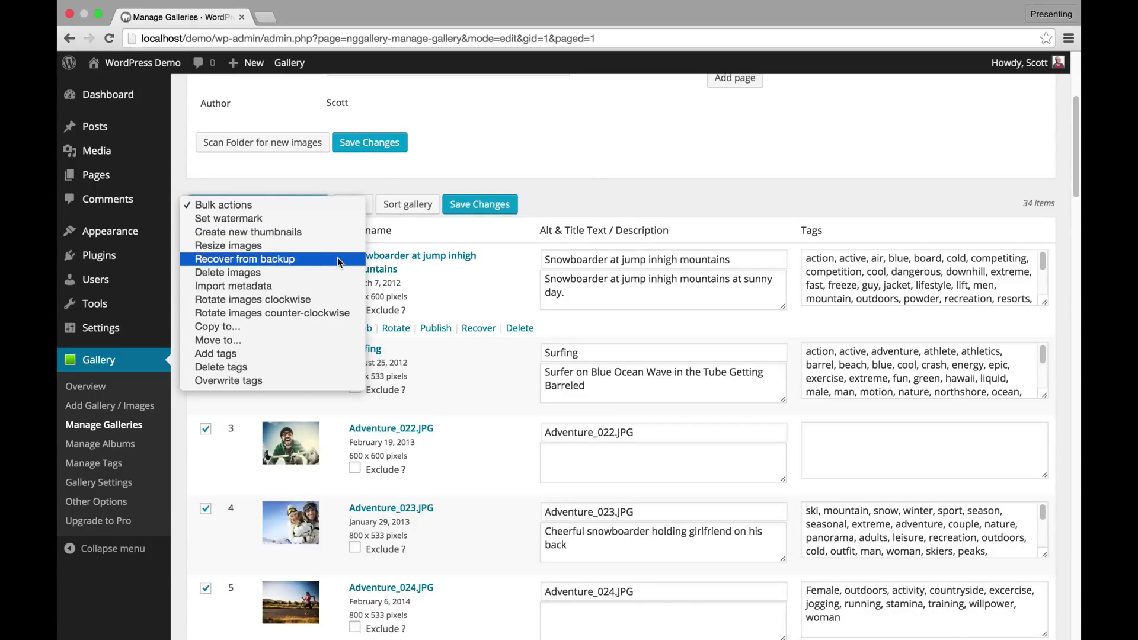
{"action": "left_click", "coordinate": [316, 233]}
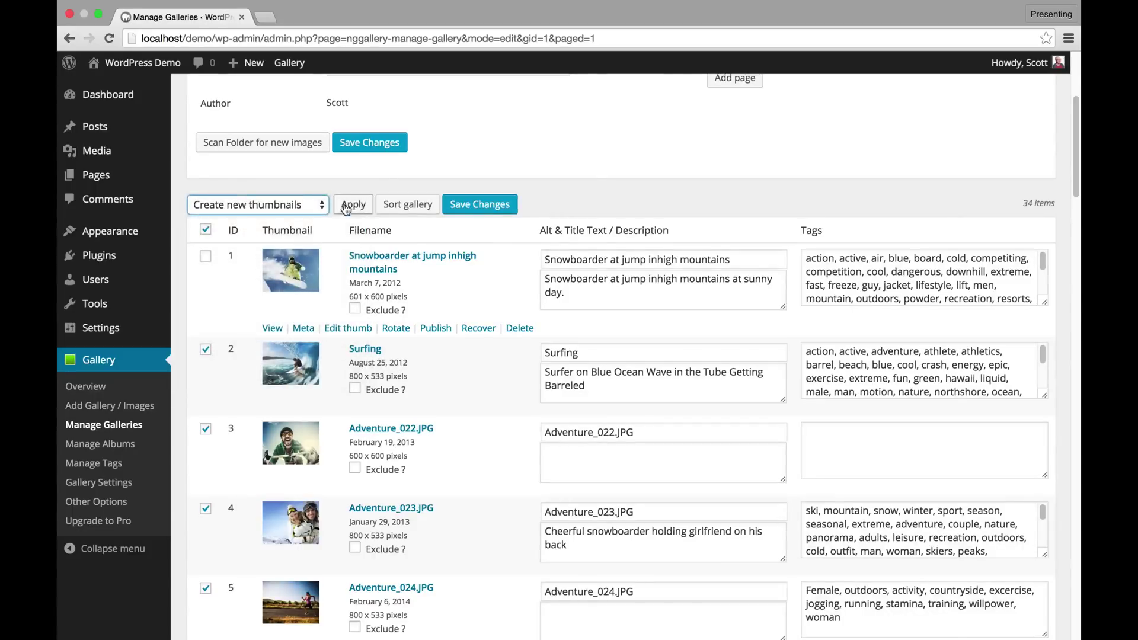
{"action": "left_click", "coordinate": [352, 204]}
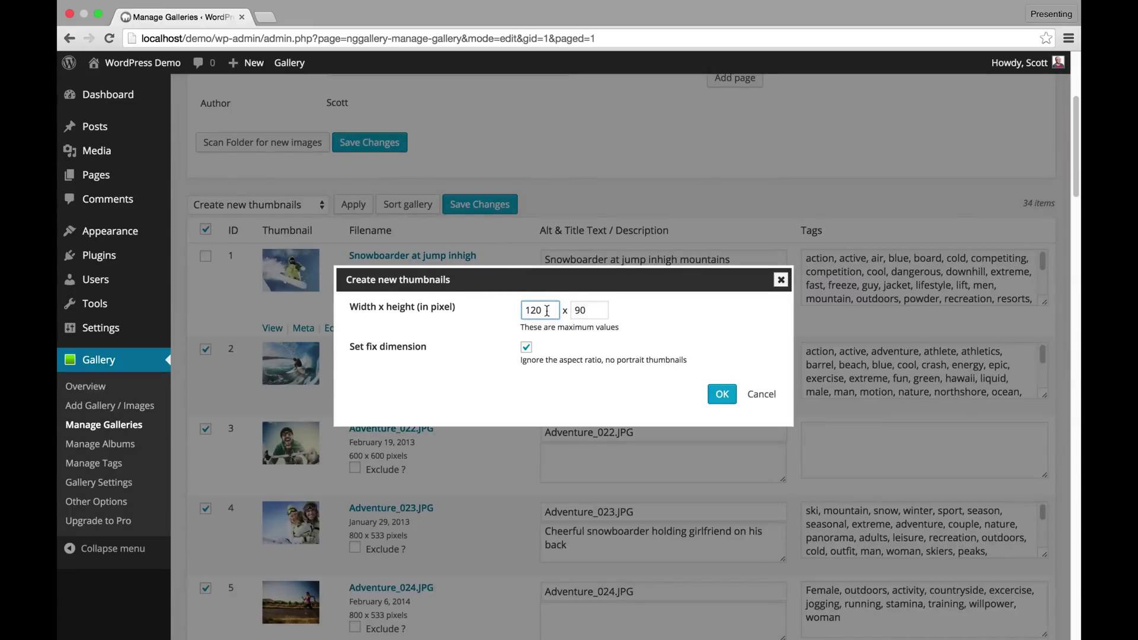
{"action": "left_click", "coordinate": [722, 393]}
{"action": "left_click", "coordinate": [277, 211]}
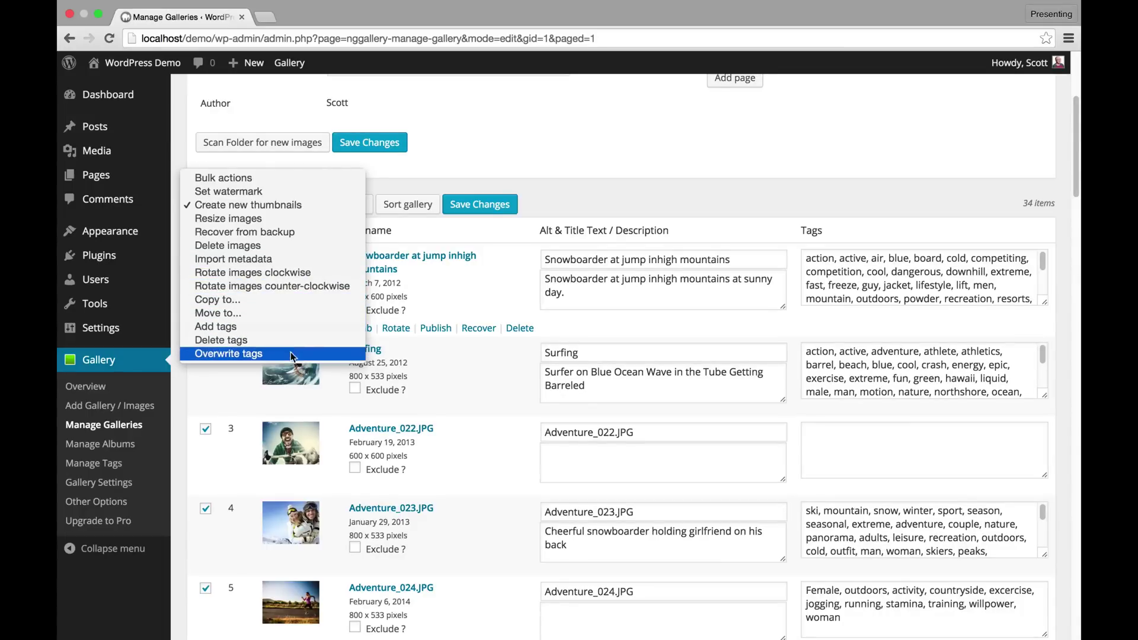
{"action": "left_click", "coordinate": [374, 185]}
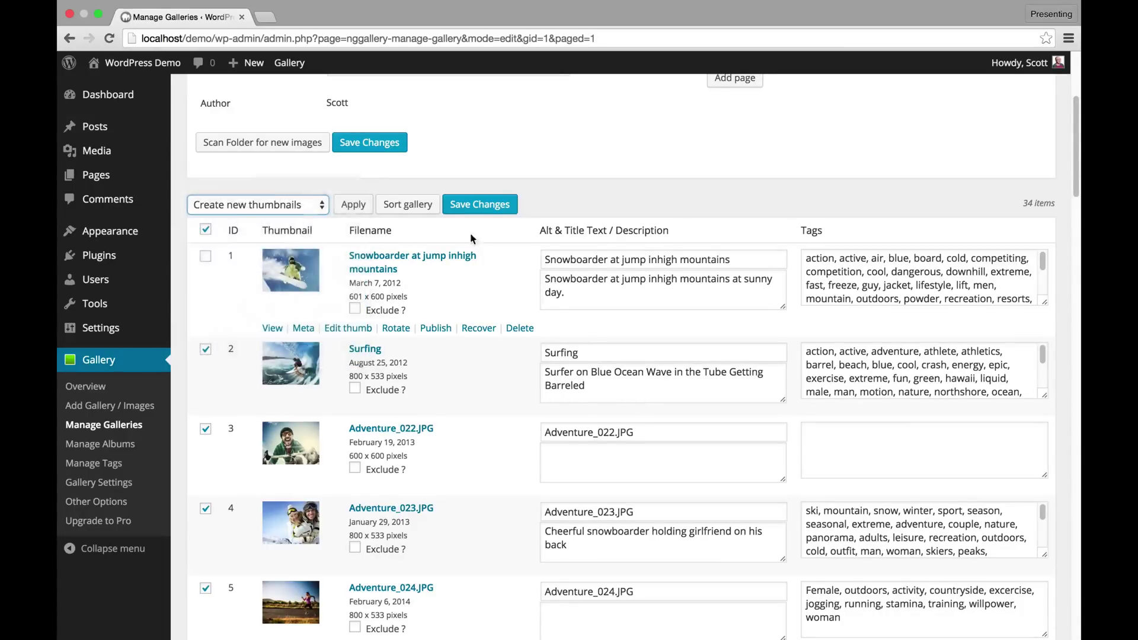
{"action": "left_click", "coordinate": [208, 231]}
{"action": "left_click", "coordinate": [207, 258]}
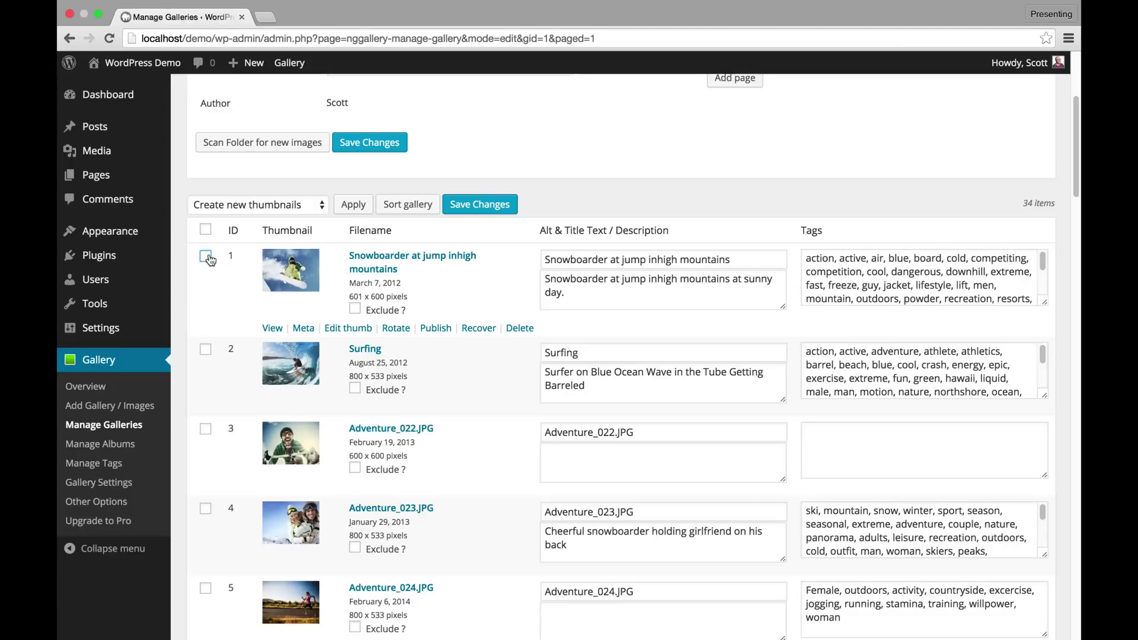
On Manage Albums, create 'Album 1' and drag Test Gallery into it
{"action": "left_click", "coordinate": [130, 445]}
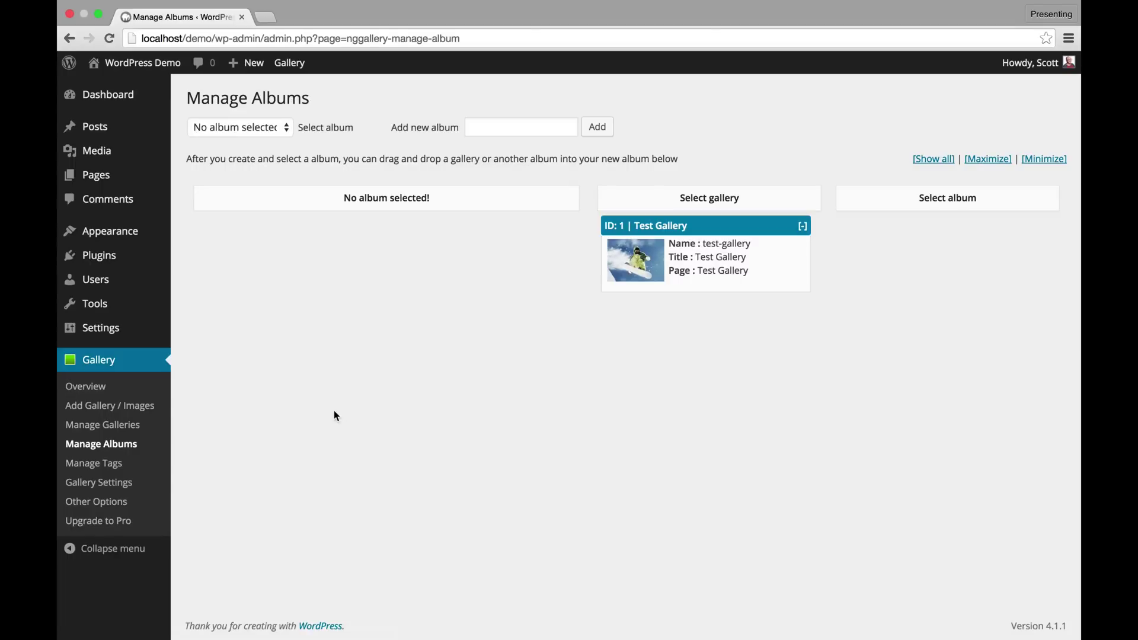
{"action": "left_click", "coordinate": [517, 125]}
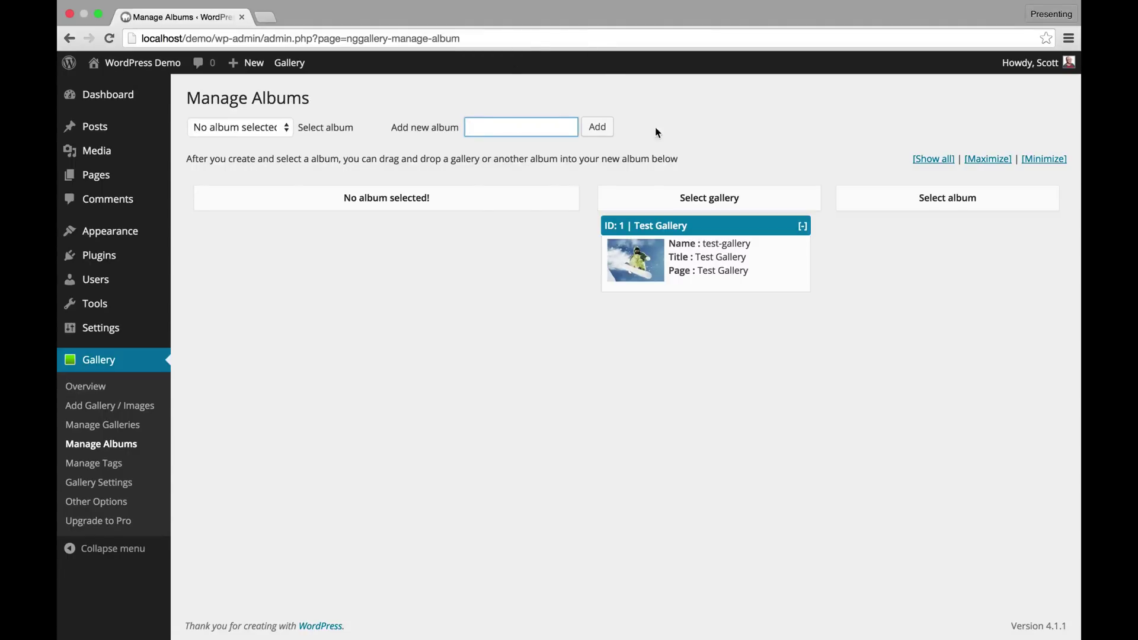
{"action": "type", "text": "Album 1"}
{"action": "key", "text": "Return"}
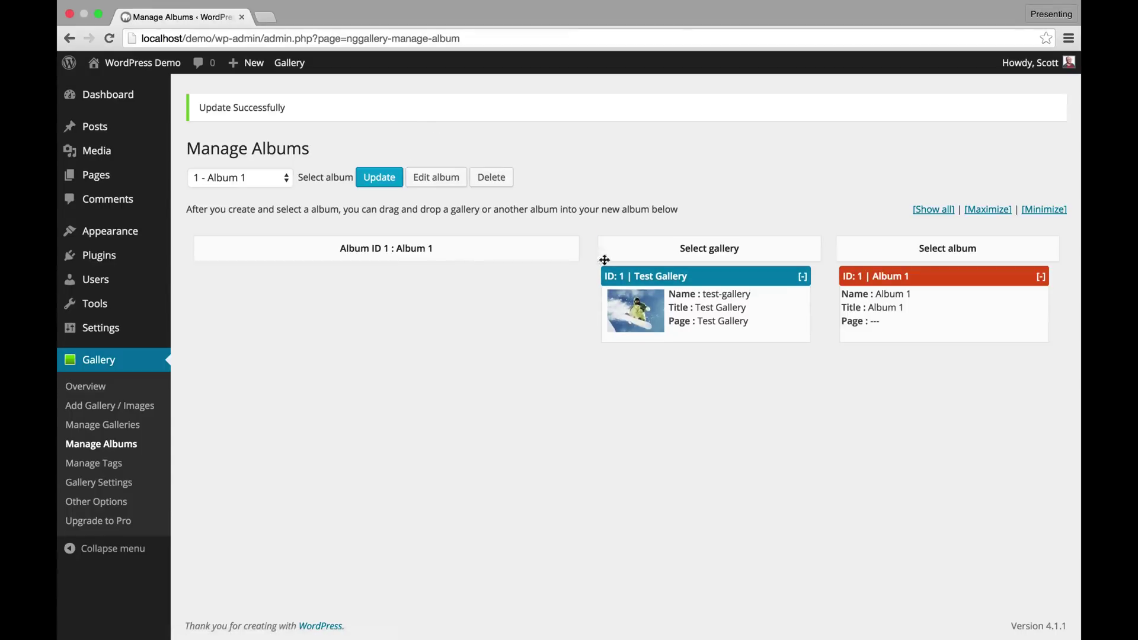
{"action": "left_click_drag", "start_coordinate": [629, 279], "coordinate": [409, 264]}
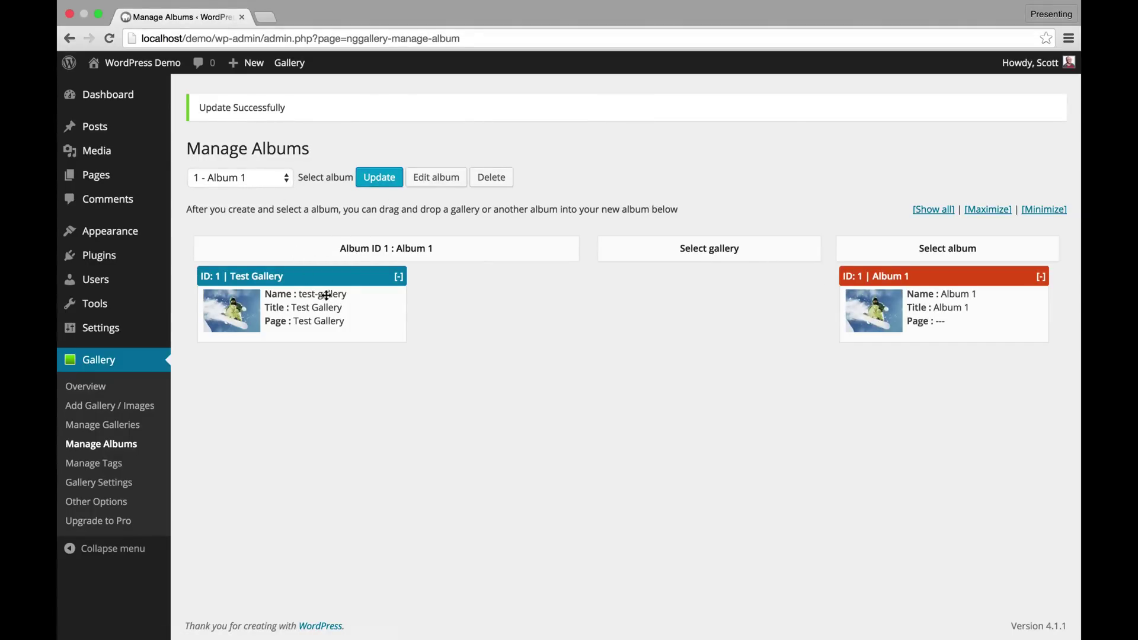
{"action": "left_click", "coordinate": [245, 180]}
Create 'Master Album', nest Album 1 inside it and save, then check Album 1's contents
{"action": "left_click", "coordinate": [244, 166]}
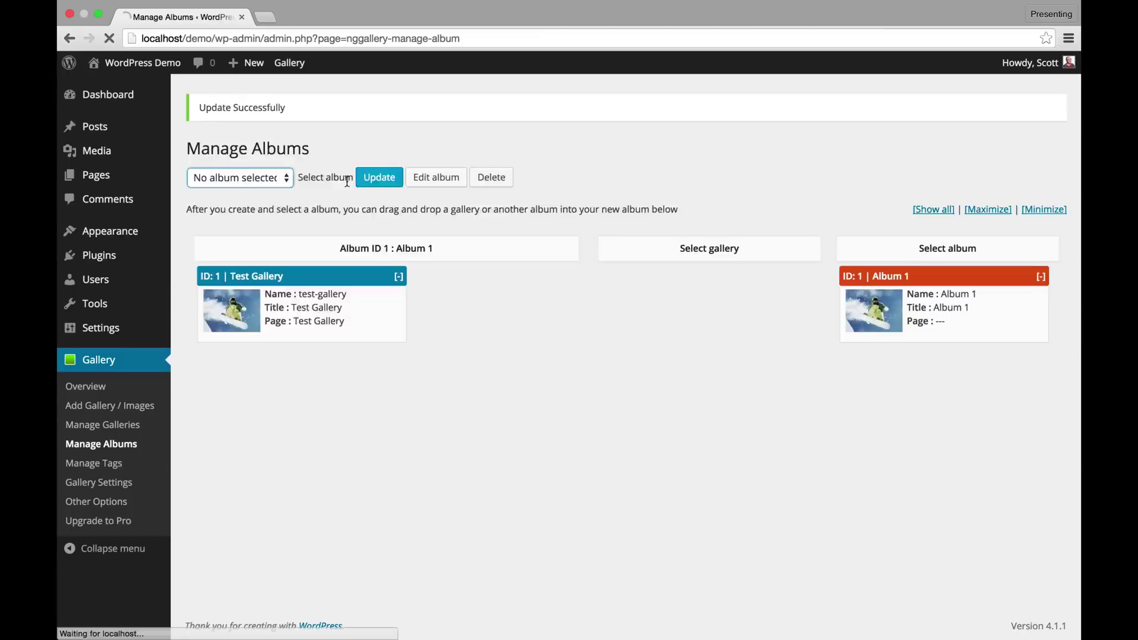
{"action": "left_click", "coordinate": [498, 119]}
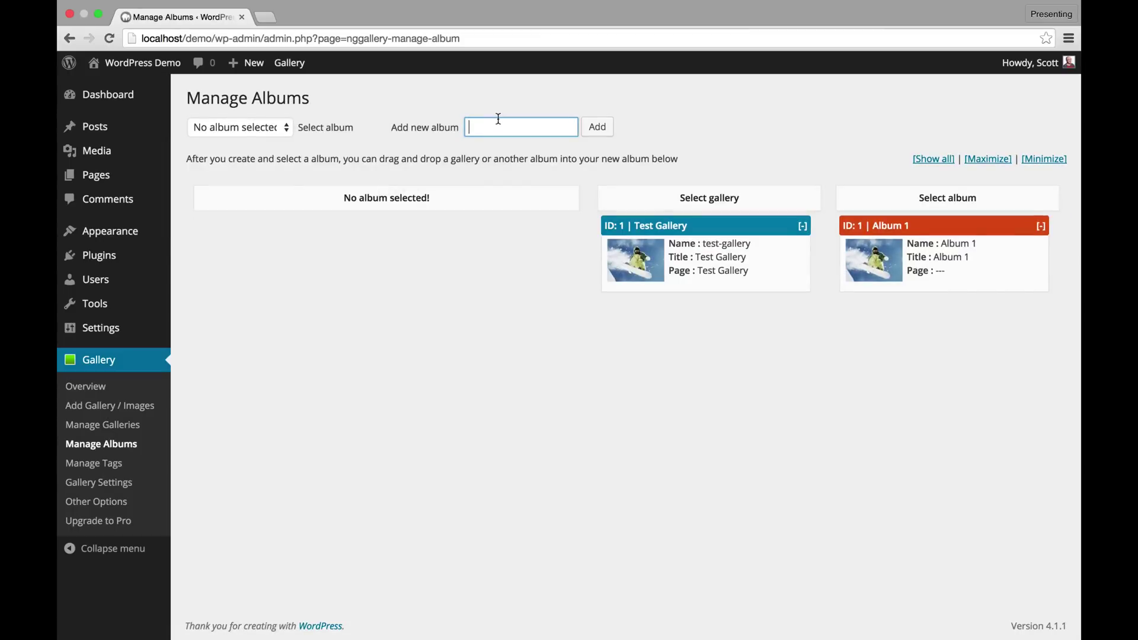
{"action": "type", "text": "Master Album"}
{"action": "key", "text": "Return"}
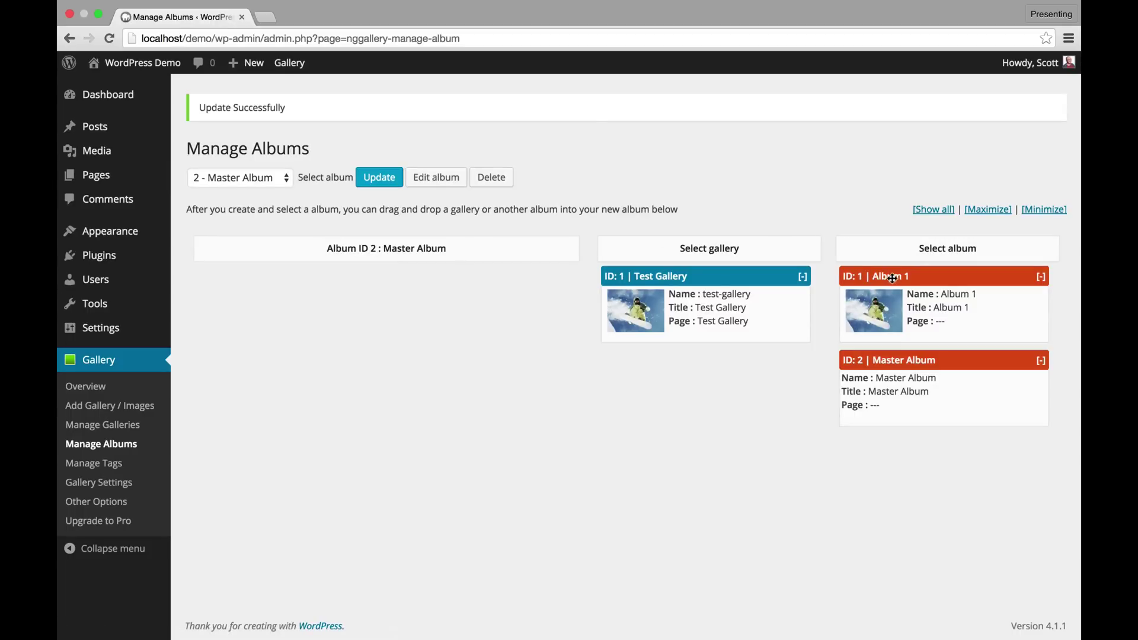
{"action": "left_click_drag", "start_coordinate": [893, 278], "coordinate": [308, 278]}
{"action": "left_click", "coordinate": [379, 177]}
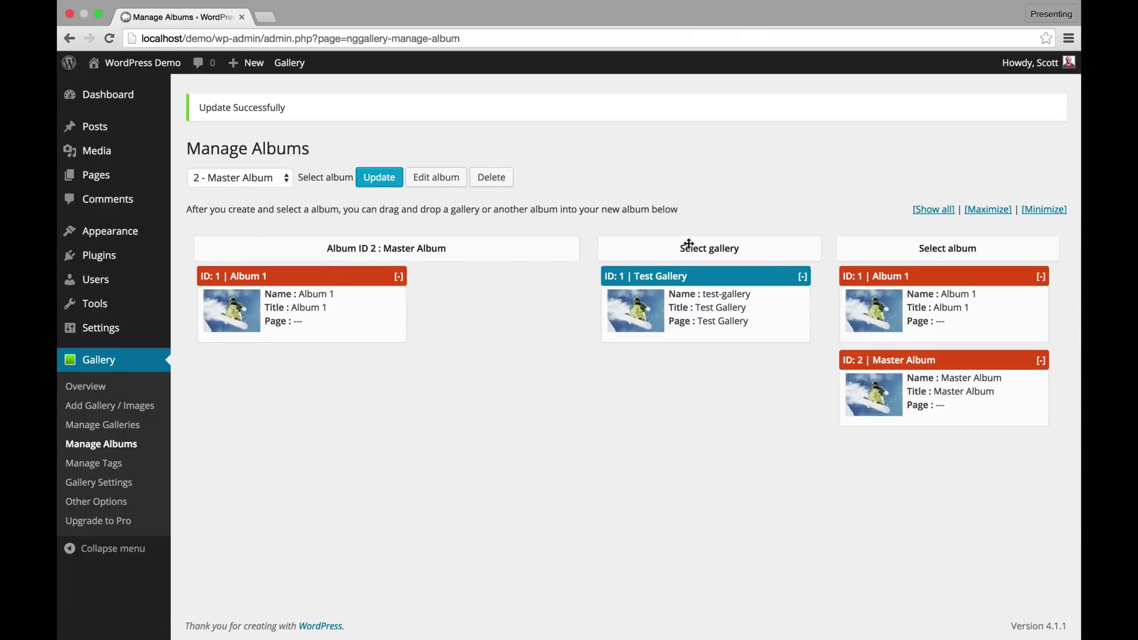
{"action": "left_click", "coordinate": [250, 178]}
{"action": "left_click", "coordinate": [234, 163]}
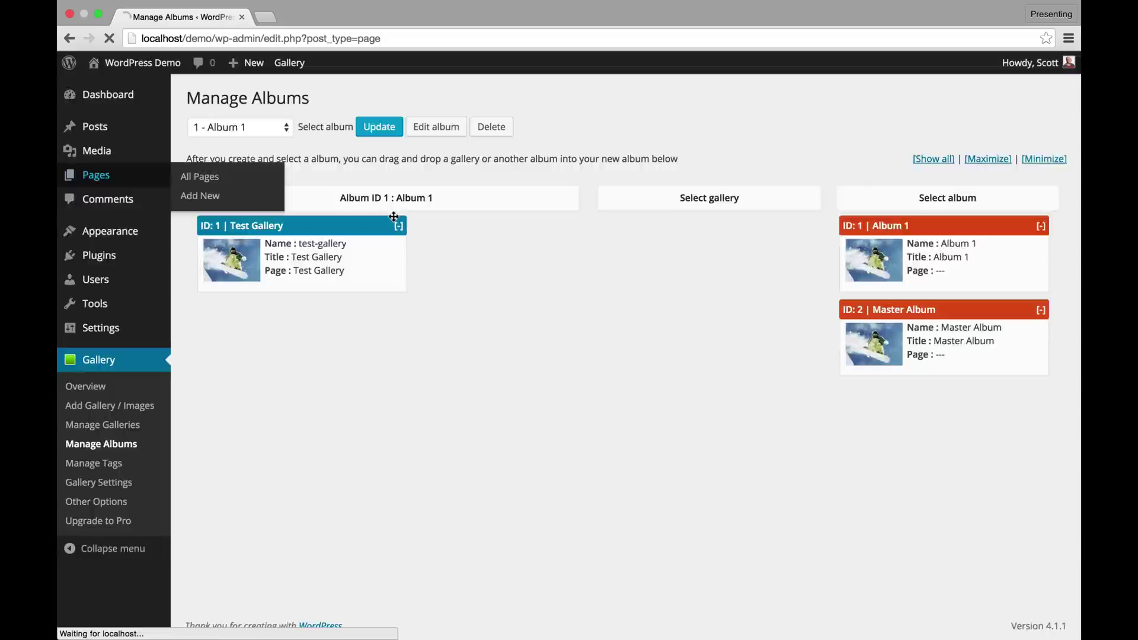
Edit the Test Gallery page and place the cursor after its [nggallery id=1] shortcode
{"action": "left_click", "coordinate": [107, 176]}
{"action": "left_click", "coordinate": [261, 244]}
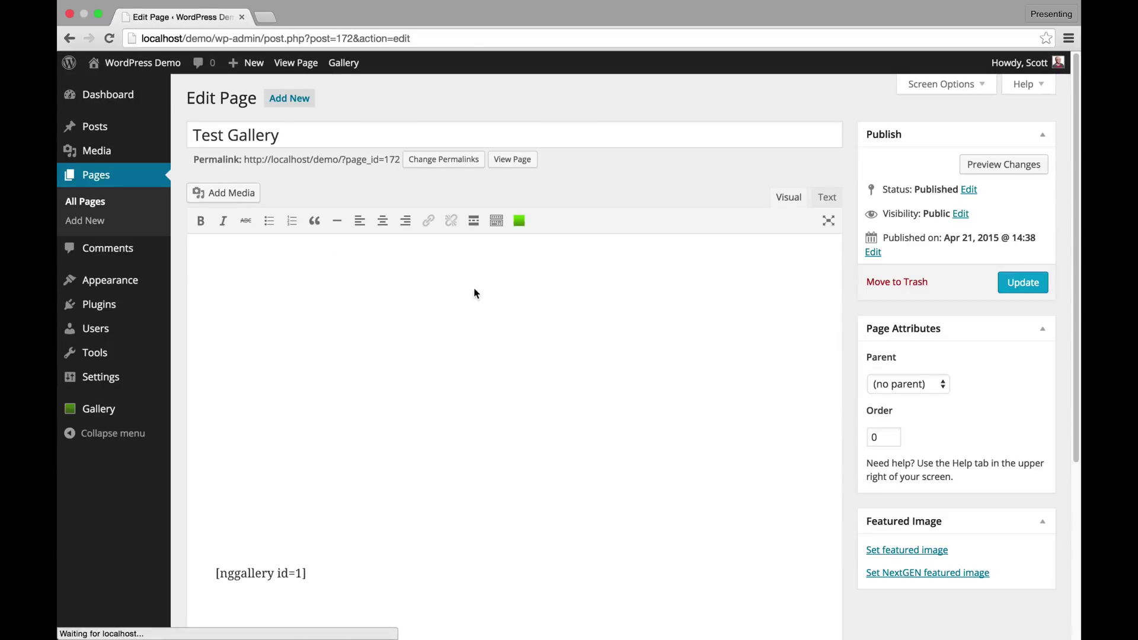
{"action": "left_click_drag", "start_coordinate": [298, 261], "coordinate": [194, 259]}
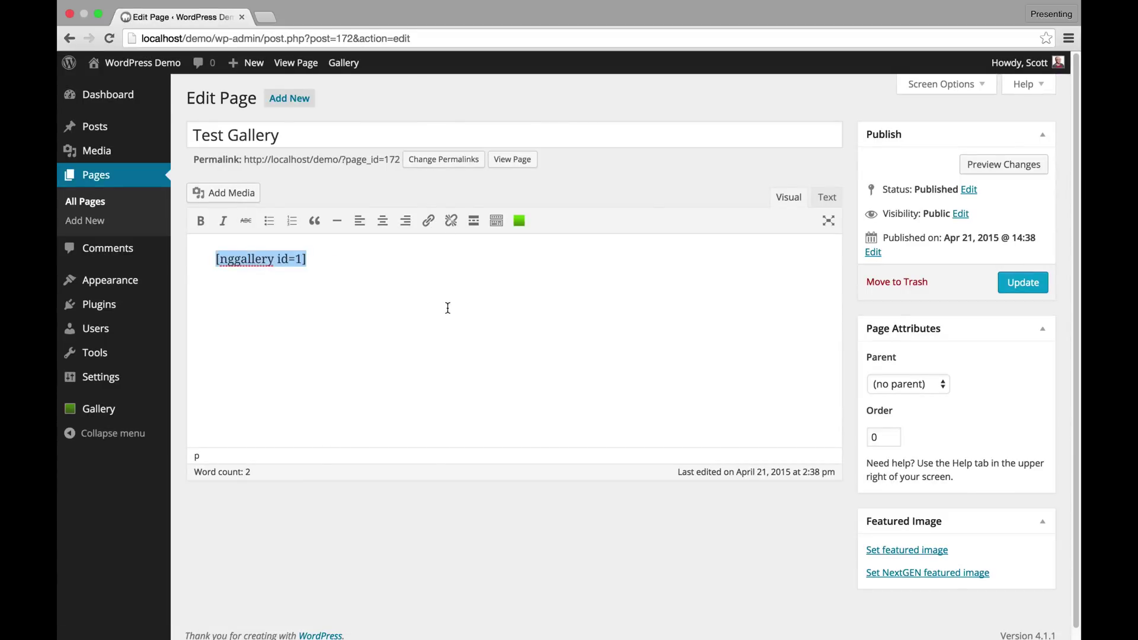
{"action": "left_click", "coordinate": [408, 277]}
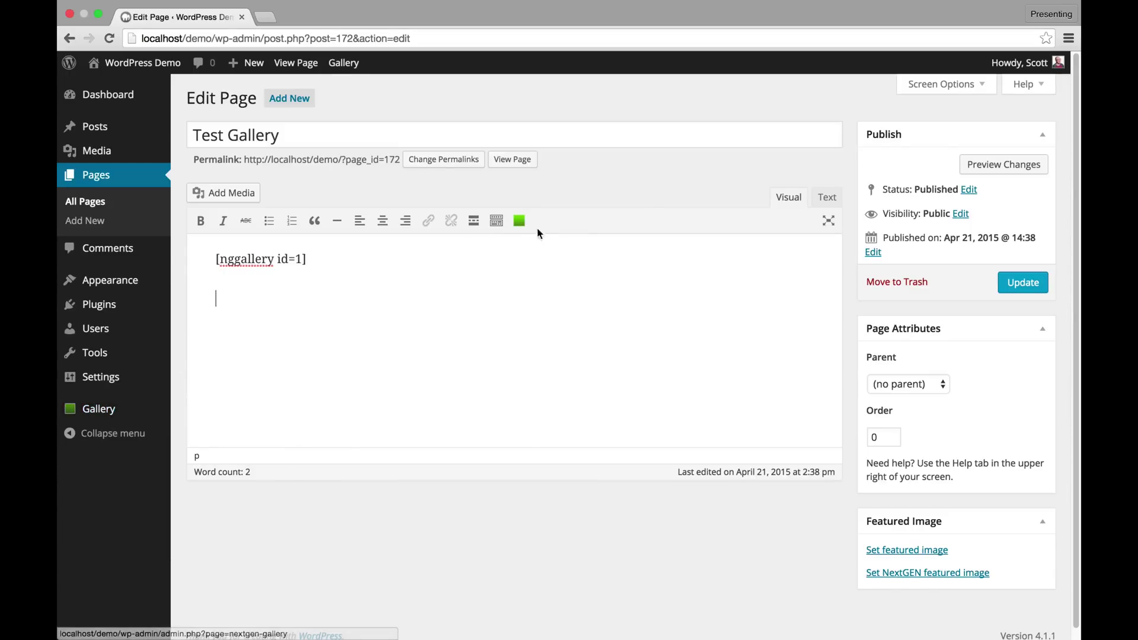
Launch the NextGEN insertion window and browse its Manage Galleries and Add Gallery / Images tabs
{"action": "left_click", "coordinate": [519, 220]}
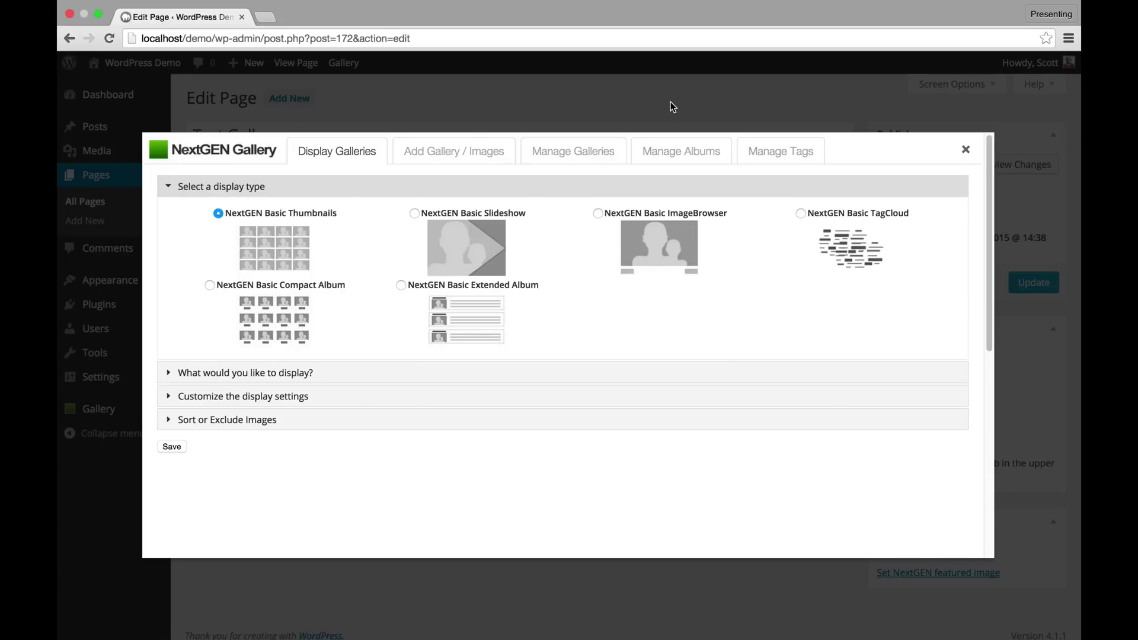
{"action": "left_click", "coordinate": [572, 150]}
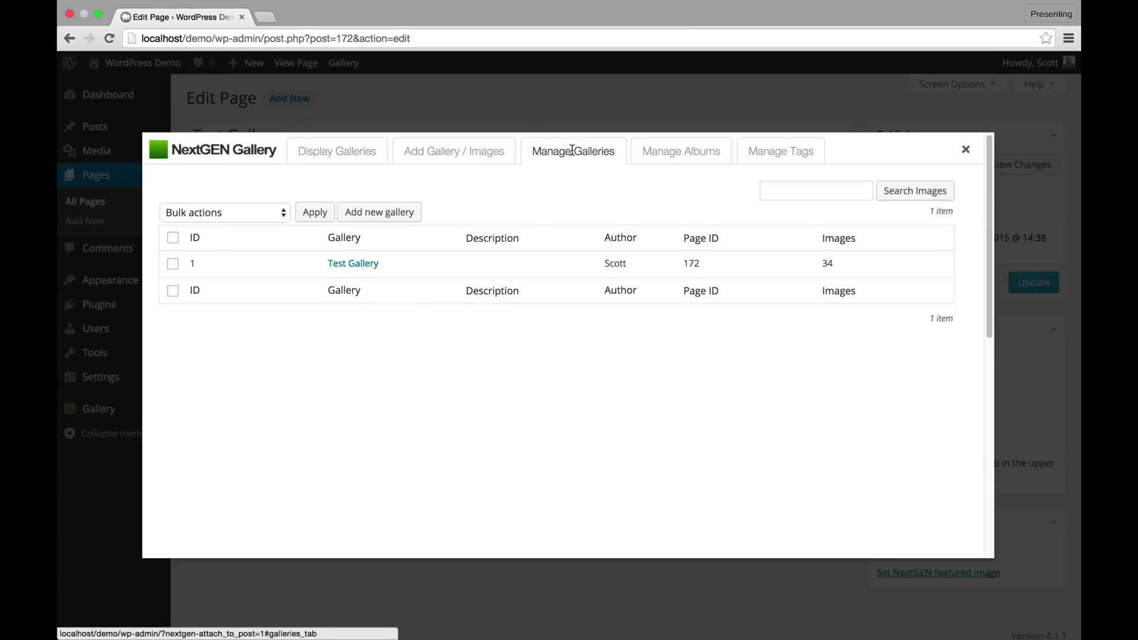
{"action": "left_click", "coordinate": [359, 263]}
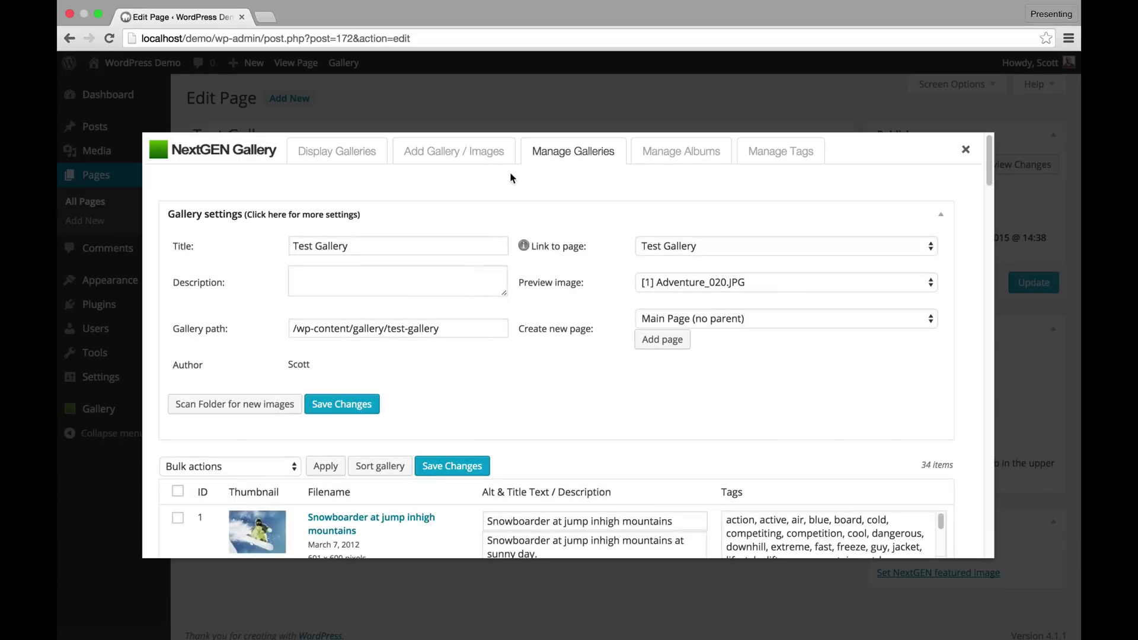
{"action": "mouse_move", "coordinate": [988, 174]}
{"action": "left_mouse_down"}
{"action": "mouse_move", "coordinate": [990, 264]}
{"action": "mouse_move", "coordinate": [988, 160]}
{"action": "left_mouse_up"}
{"action": "left_click", "coordinate": [453, 153]}
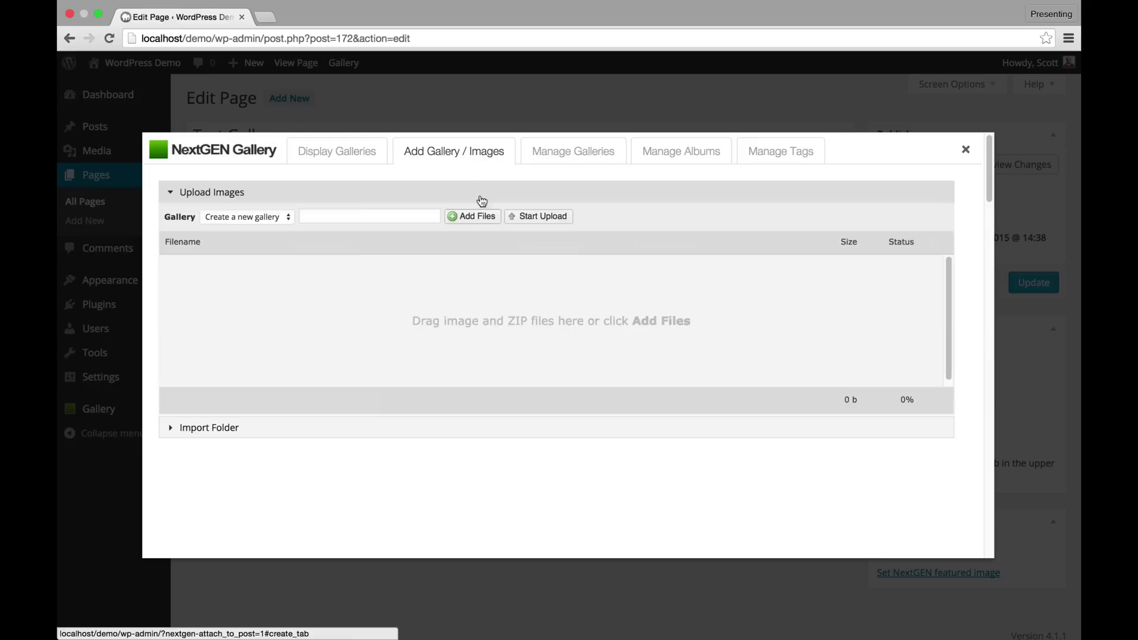
{"action": "left_click", "coordinate": [379, 148]}
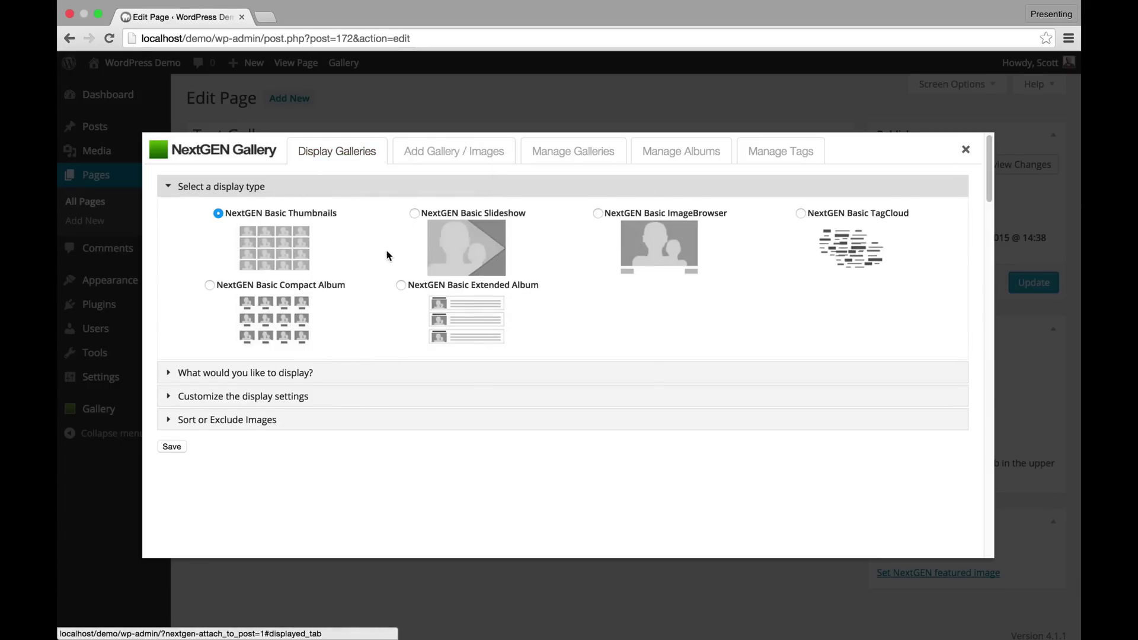
Pick Test Gallery as the gallery to display in the NextGEN dialog
{"action": "left_click", "coordinate": [284, 372]}
{"action": "left_click", "coordinate": [284, 267]}
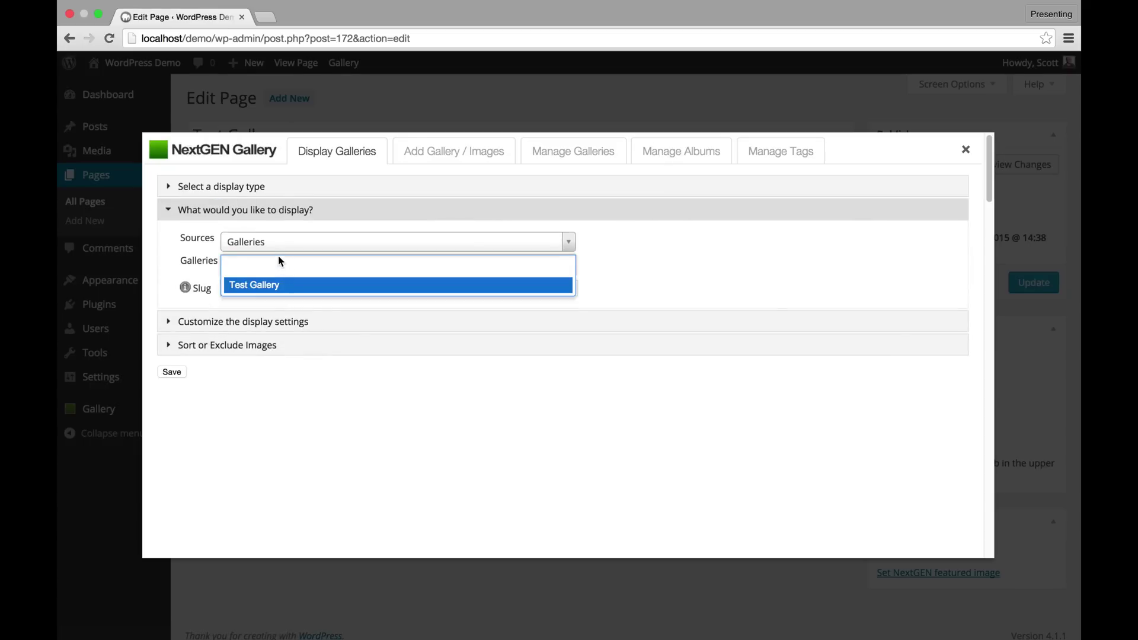
{"action": "left_click", "coordinate": [280, 289]}
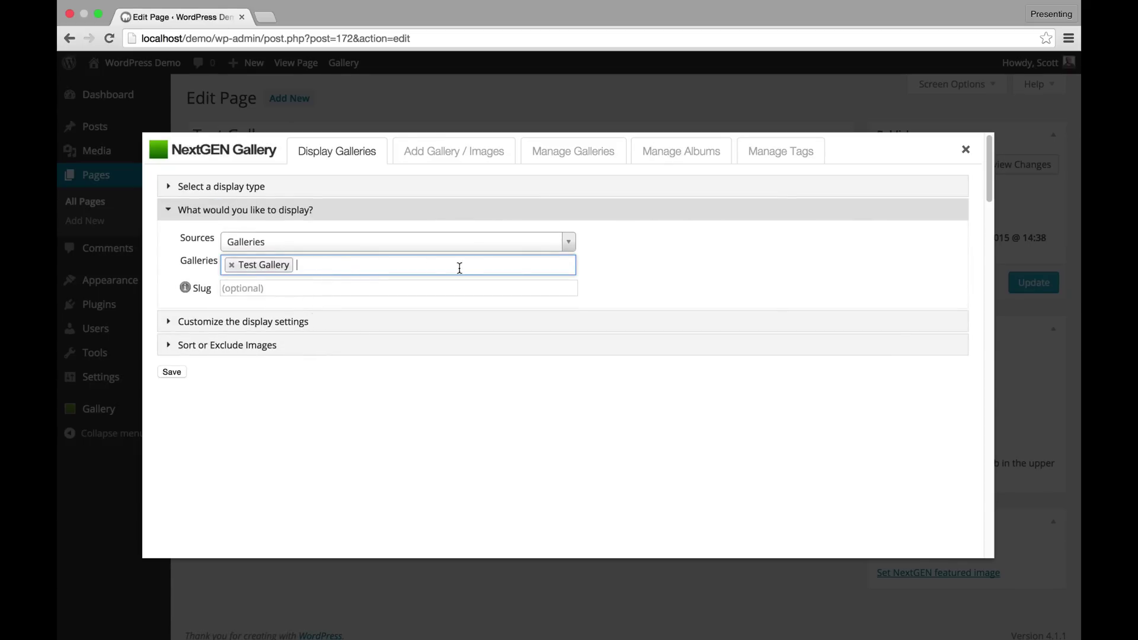
{"action": "left_click", "coordinate": [332, 273]}
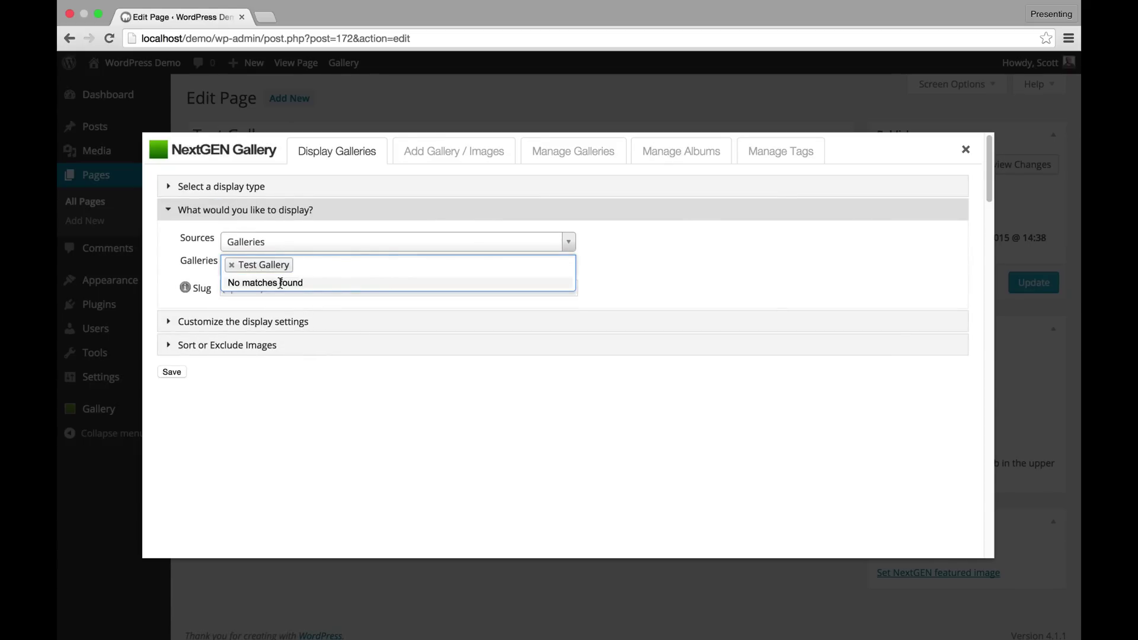
{"action": "key", "text": "Escape"}
Switch the source to Albums with Master Album, customize display settings, and expand the display types
{"action": "left_click", "coordinate": [413, 245]}
{"action": "left_click", "coordinate": [320, 279]}
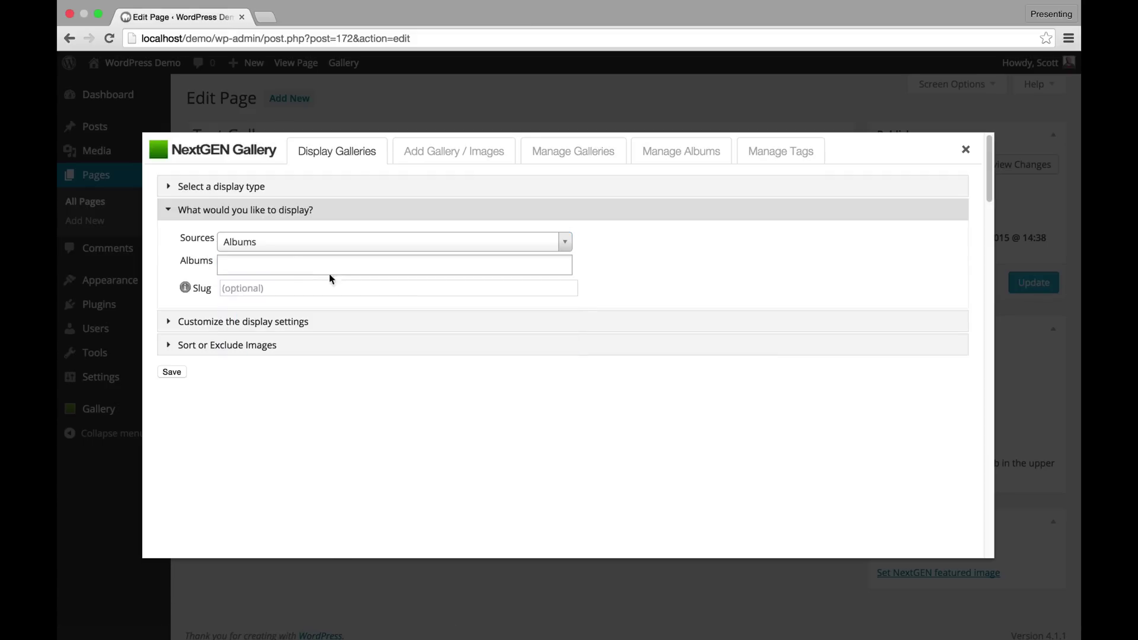
{"action": "left_click", "coordinate": [285, 264]}
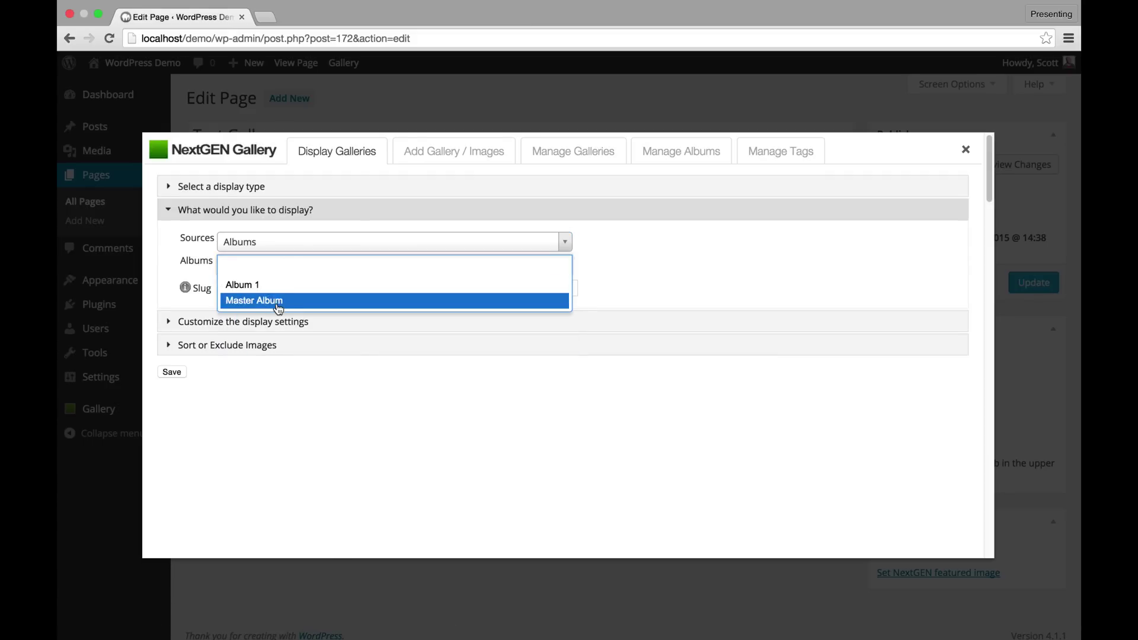
{"action": "left_click", "coordinate": [275, 301]}
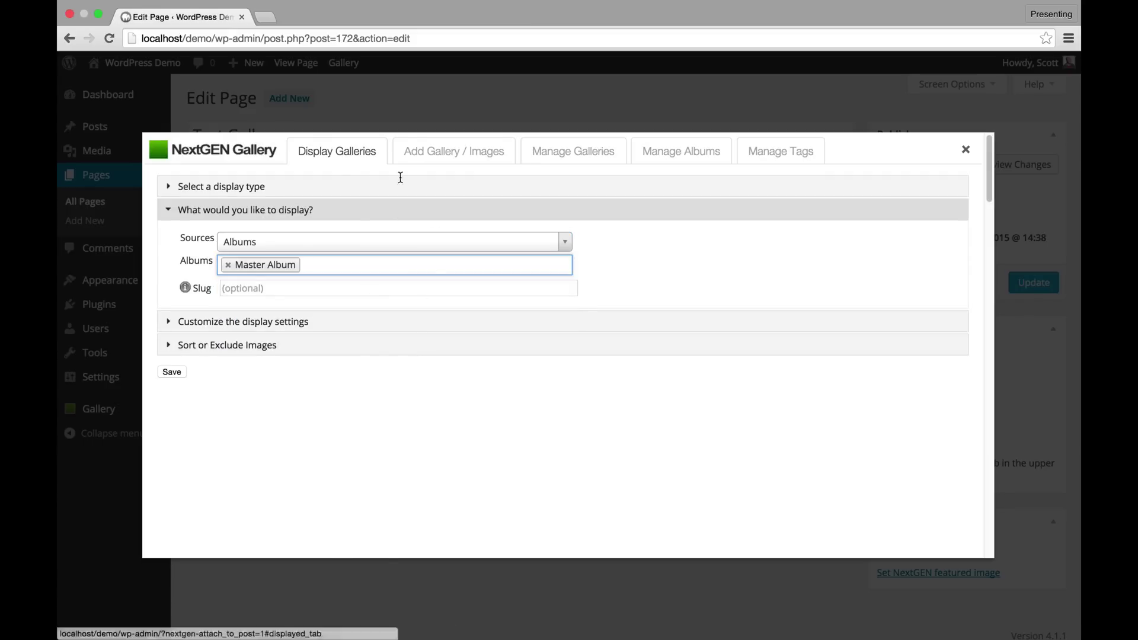
{"action": "left_click", "coordinate": [301, 322]}
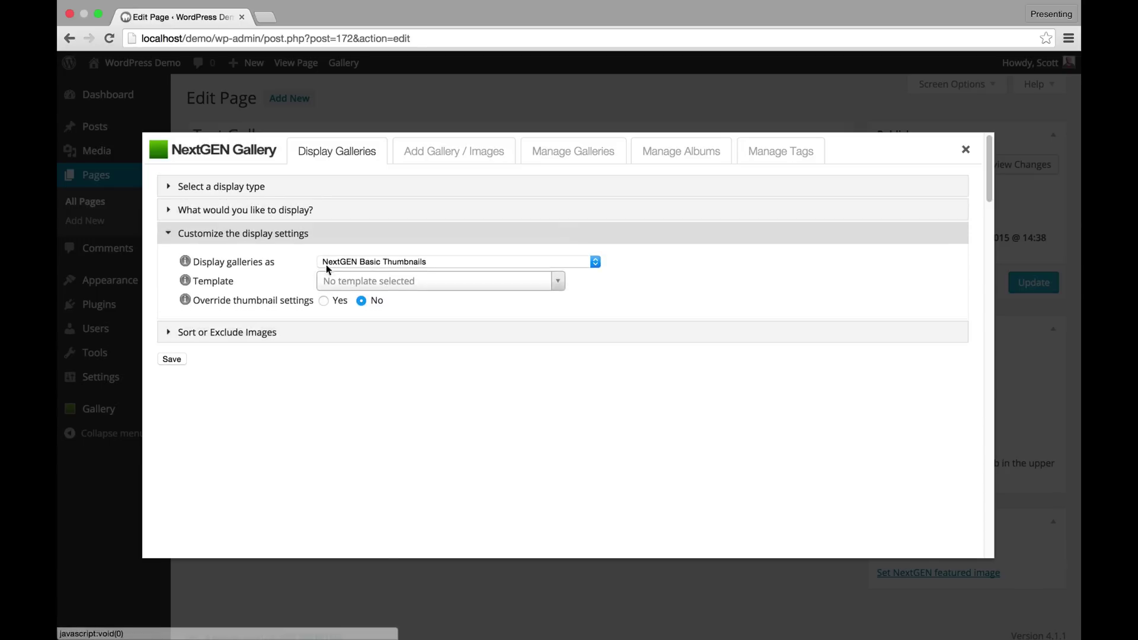
{"action": "left_click", "coordinate": [365, 264]}
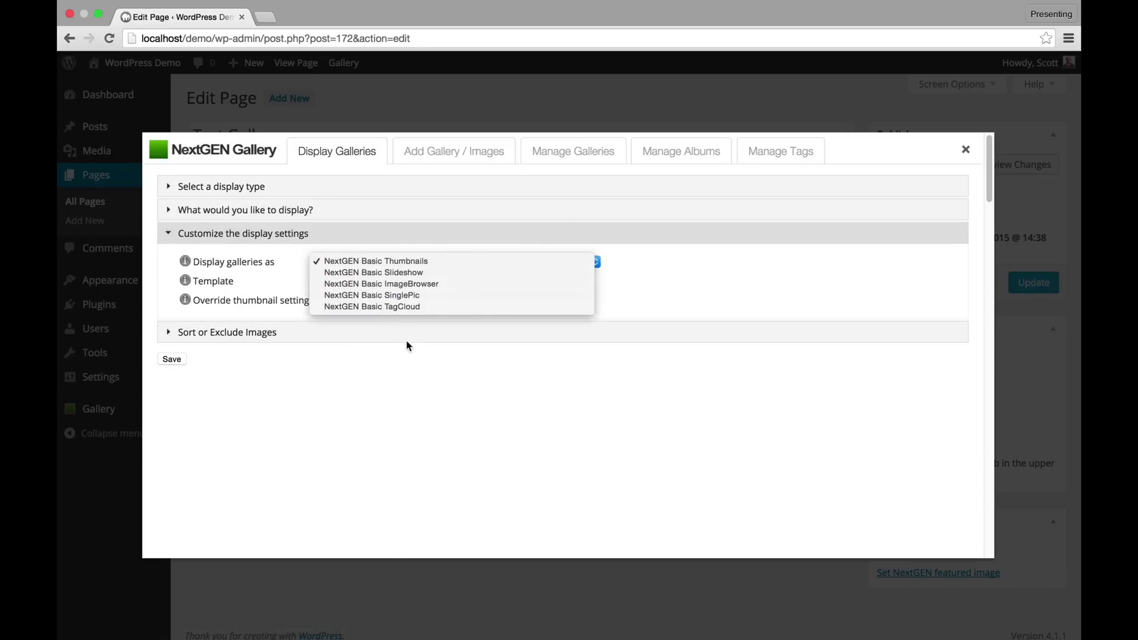
{"action": "left_click", "coordinate": [415, 262]}
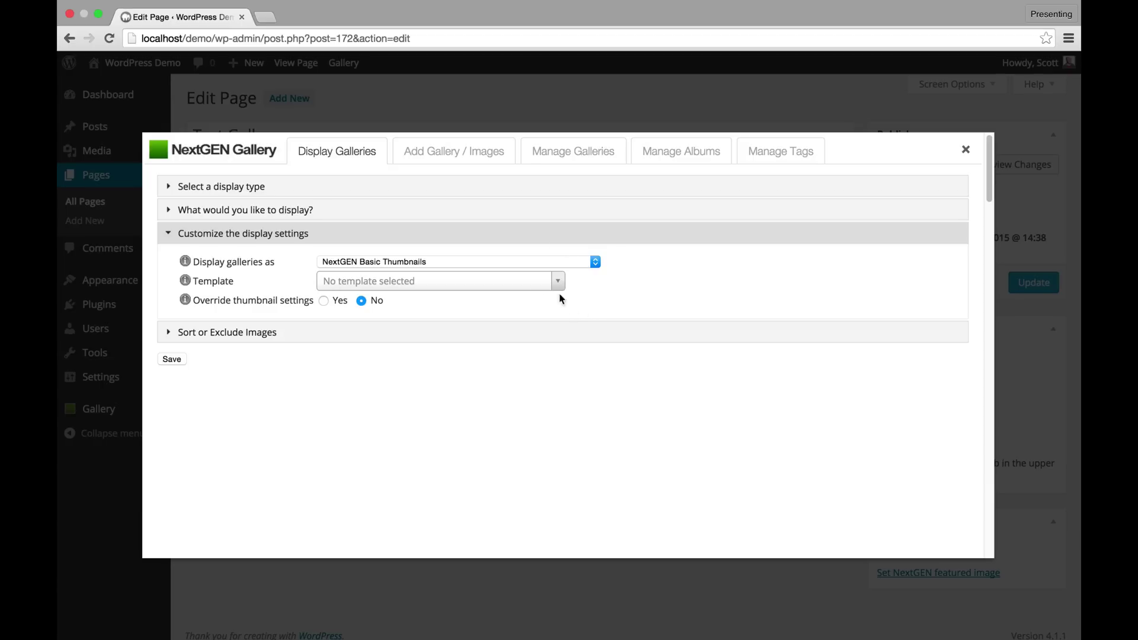
{"action": "left_click", "coordinate": [366, 189]}
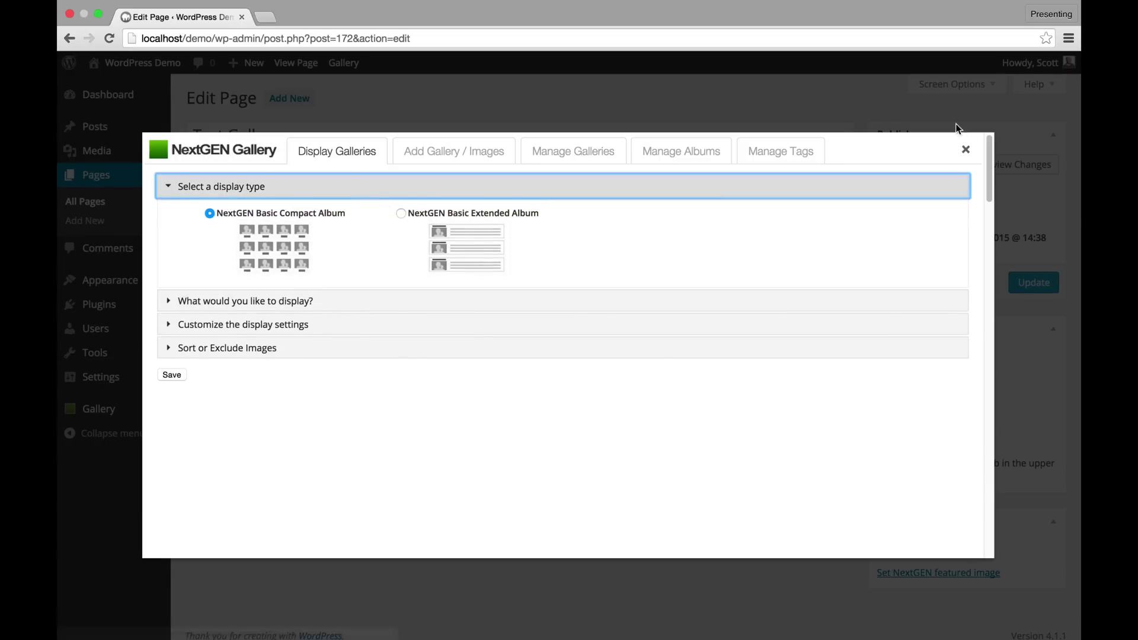
Reopen the NextGEN dialog and select Test Gallery as the gallery to display
{"action": "left_click", "coordinate": [965, 149]}
{"action": "left_click", "coordinate": [519, 220]}
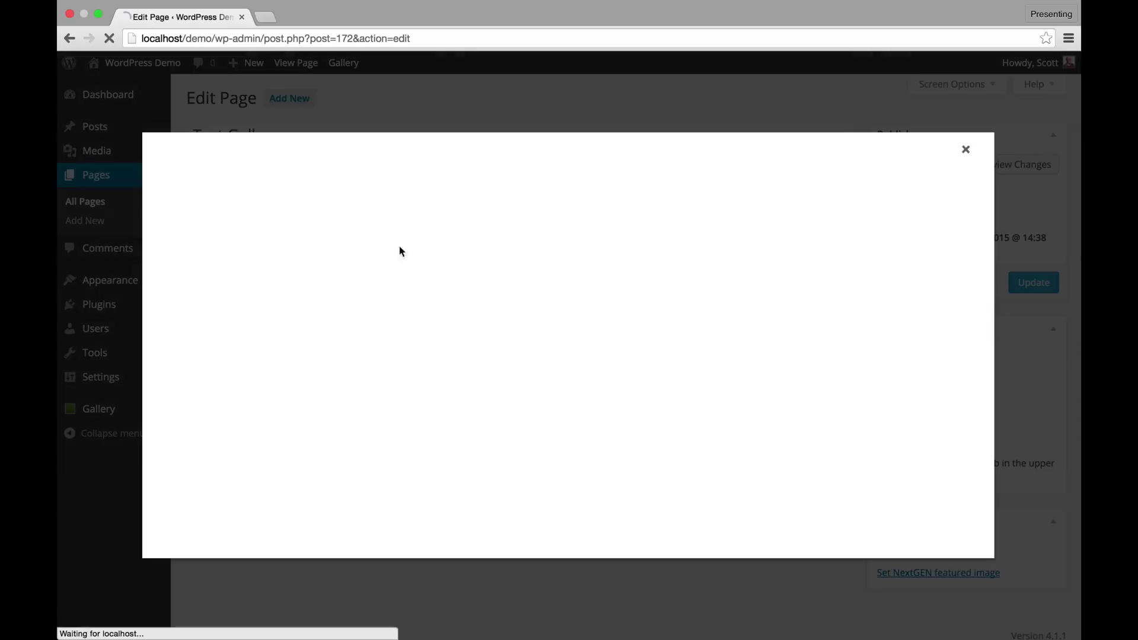
{"action": "left_click", "coordinate": [319, 370]}
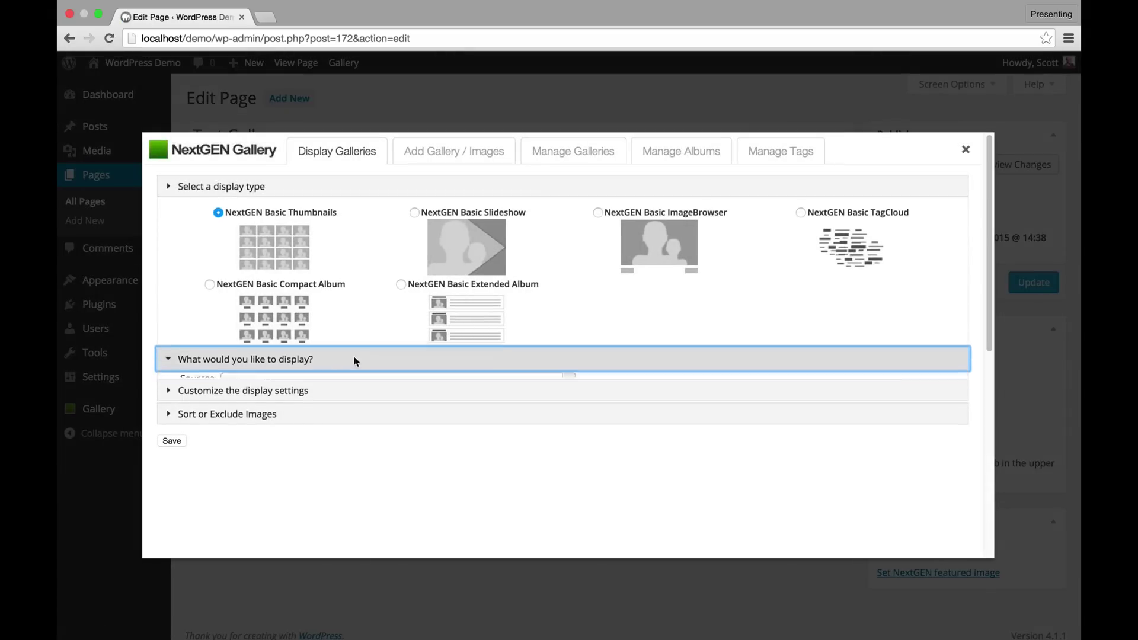
{"action": "left_click", "coordinate": [295, 284]}
{"action": "left_click", "coordinate": [290, 321]}
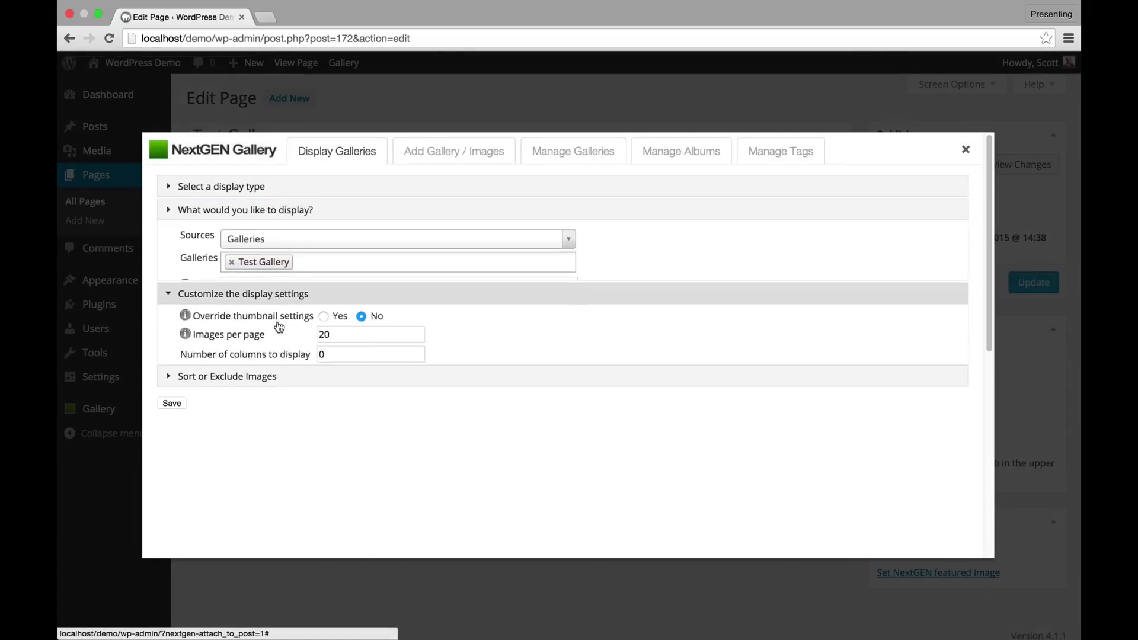
Override thumbnails at 150 × 150, show 10 images per page, enable AJAX, and use 'Slideshow' link text
{"action": "left_click", "coordinate": [323, 262]}
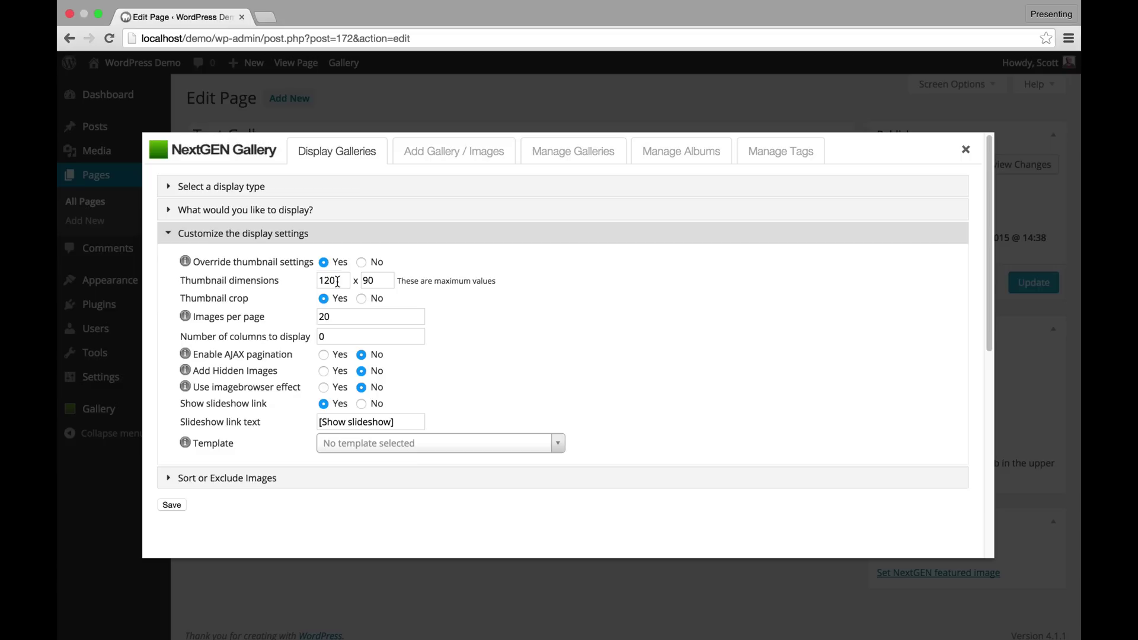
{"action": "double_click", "coordinate": [325, 280]}
{"action": "type", "text": "150"}
{"action": "key", "text": "Tab"}
{"action": "type", "text": "1"}
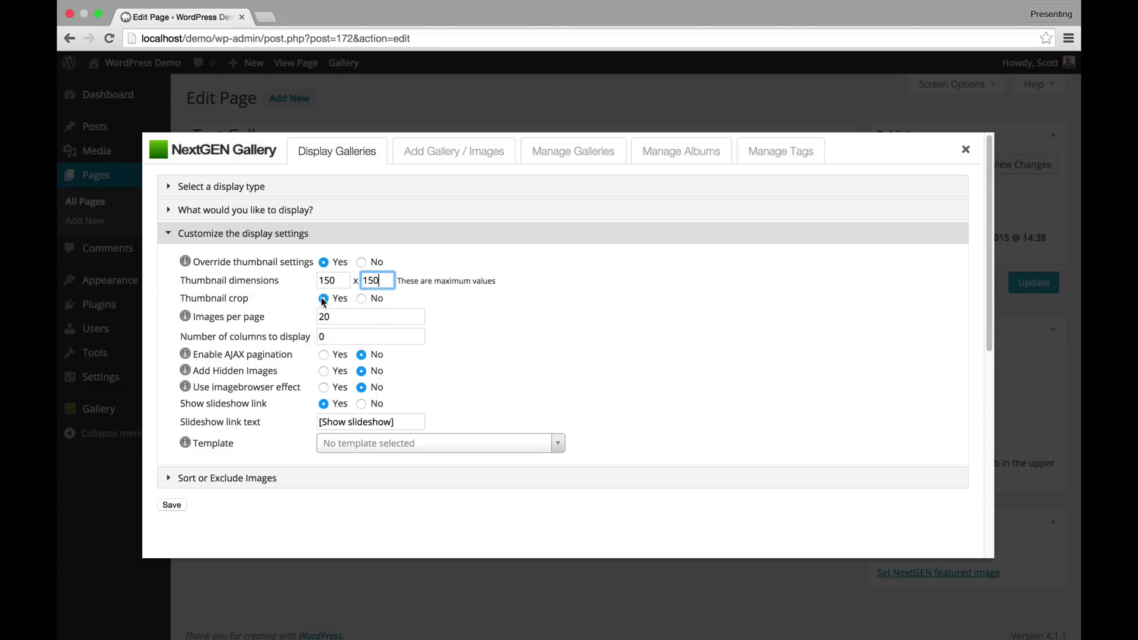
{"action": "left_click", "coordinate": [338, 313]}
{"action": "double_click", "coordinate": [326, 316]}
{"action": "type", "text": "10"}
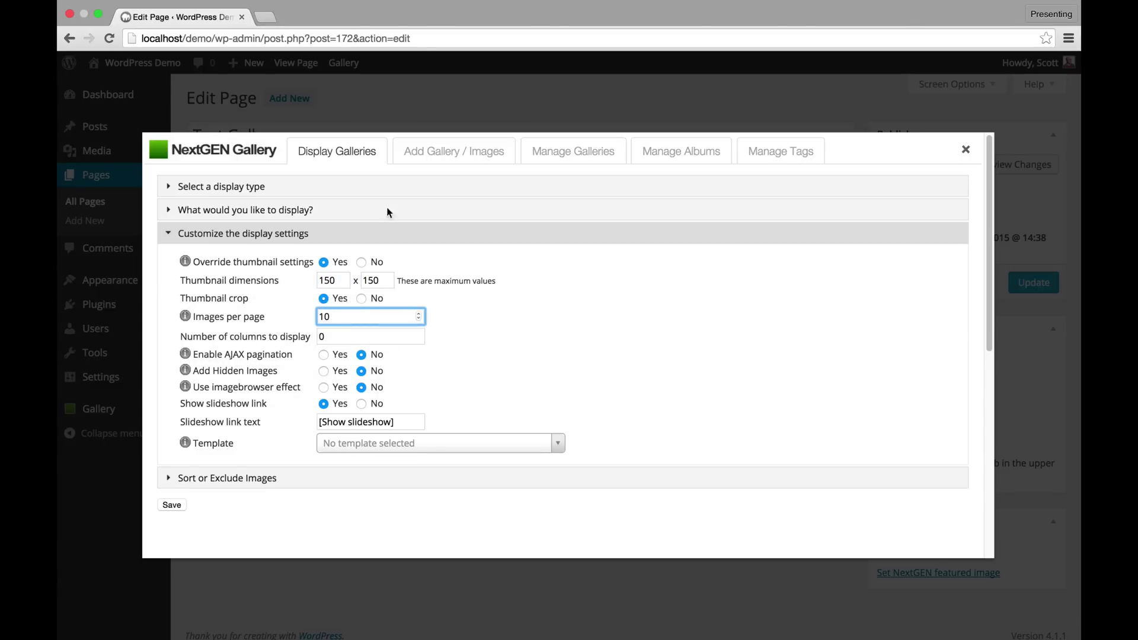
{"action": "left_click", "coordinate": [339, 358]}
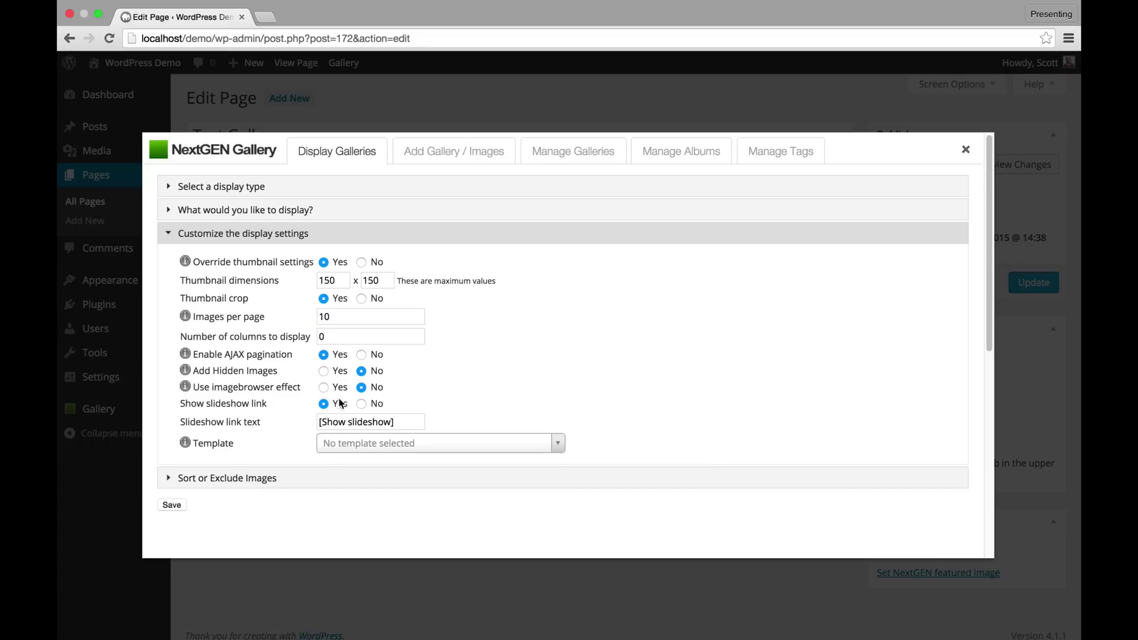
{"action": "triple_click", "coordinate": [371, 421]}
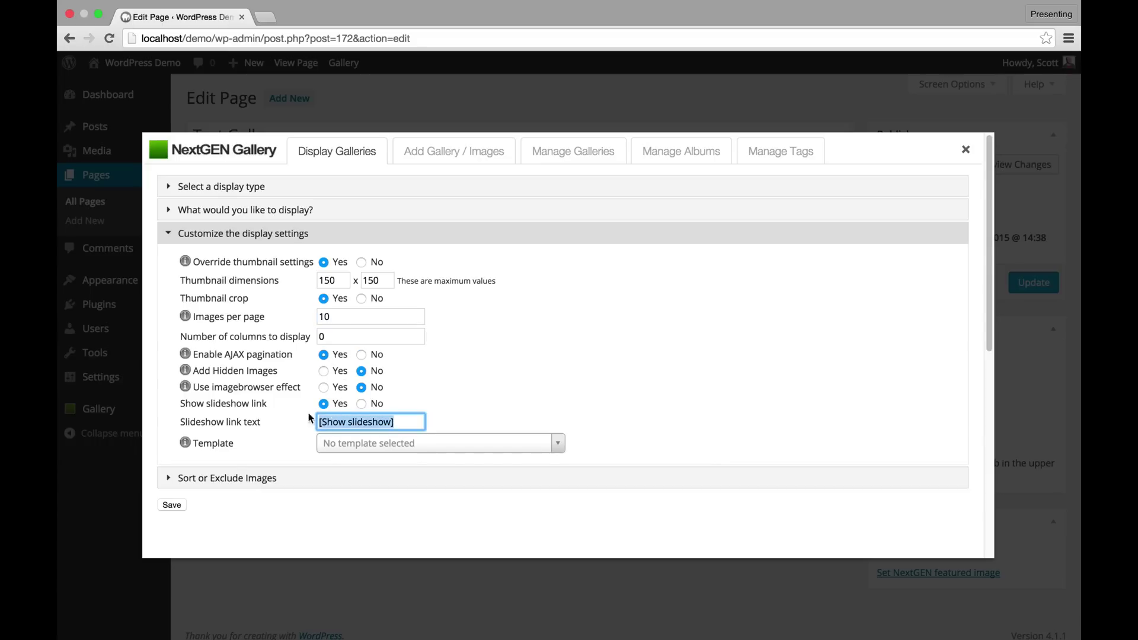
{"action": "type", "text": "Sli"}
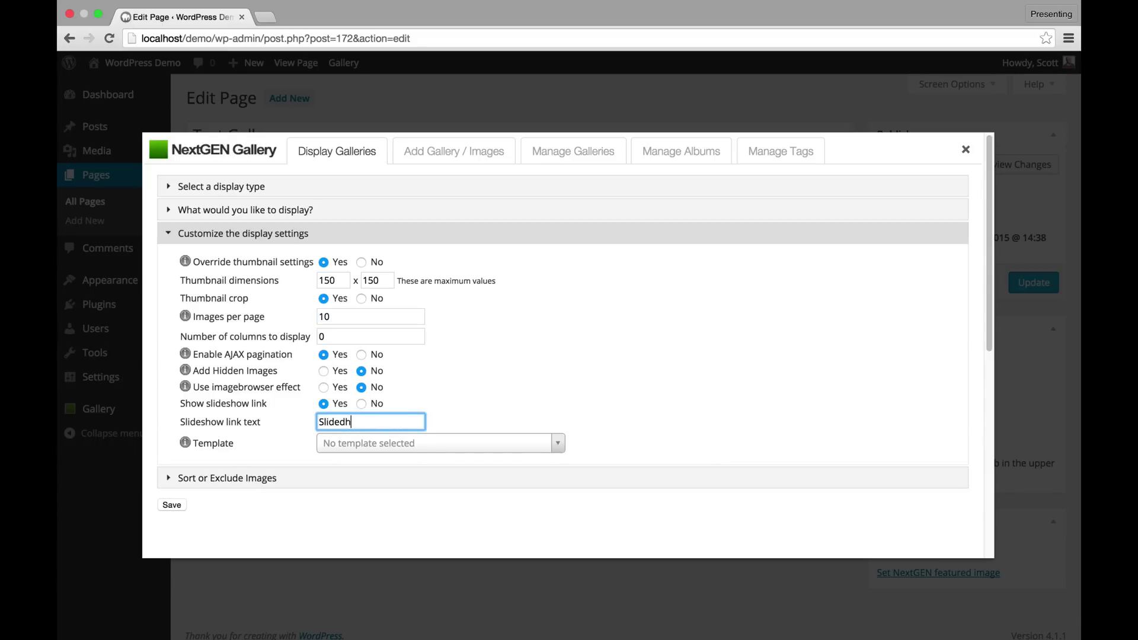
Exclude the grey crowd photo from the gallery
{"action": "left_click", "coordinate": [223, 477]}
{"action": "scroll", "coordinate": [981, 273], "scroll_direction": "down", "scroll_amount": 5}
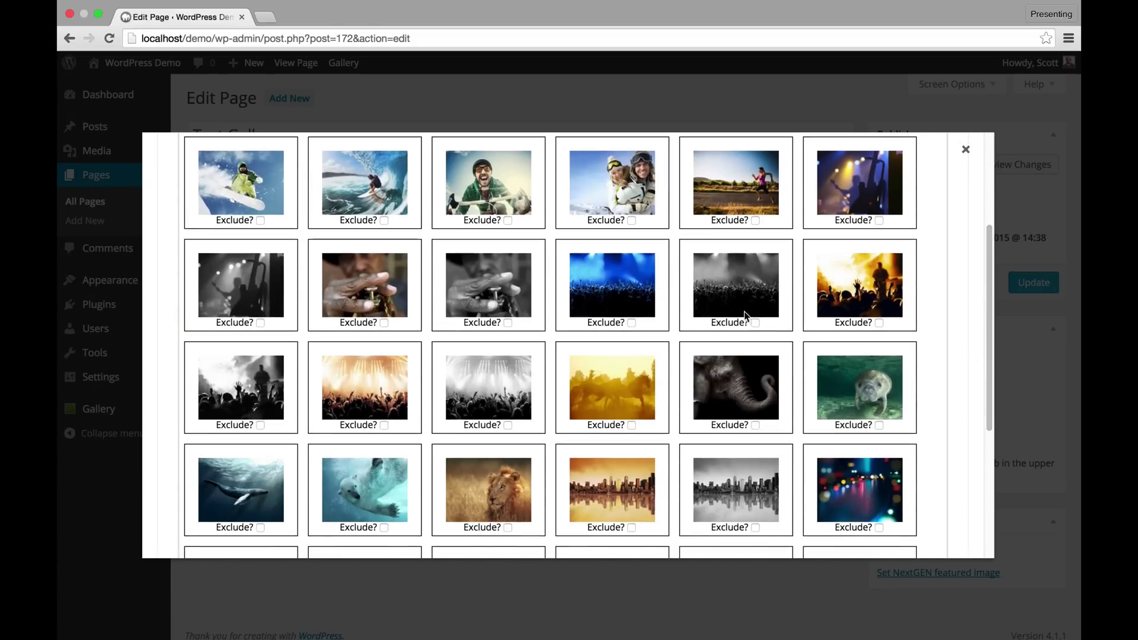
{"action": "left_click", "coordinate": [755, 323]}
{"action": "scroll", "coordinate": [986, 325], "scroll_direction": "up", "scroll_amount": 3}
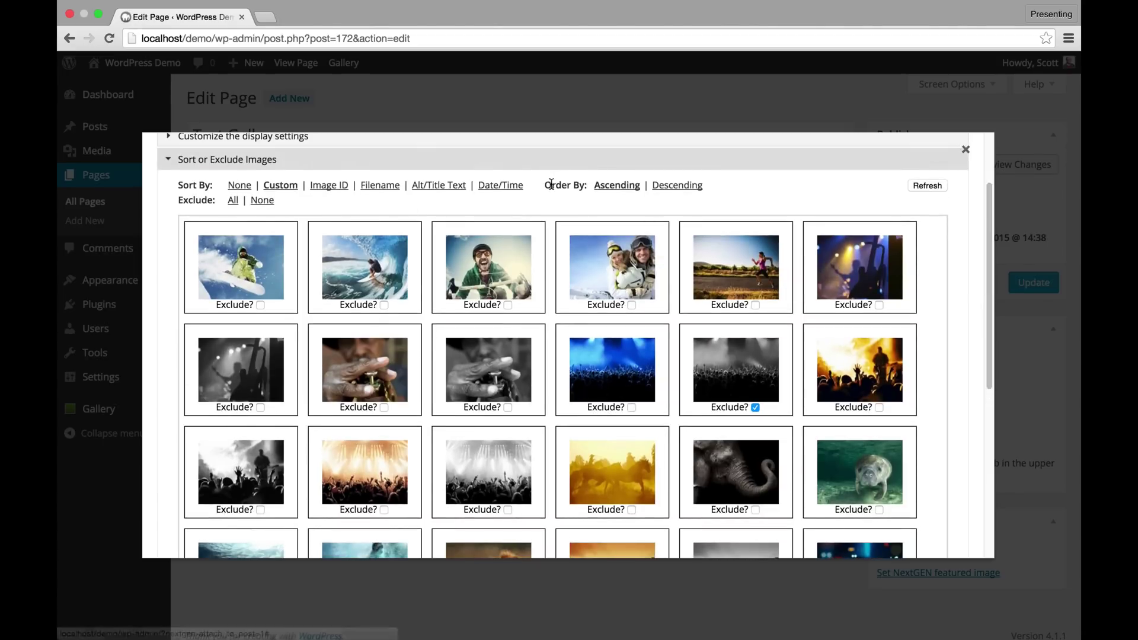
Reorder the thumbnails with the skiing couple photo first and insert the gallery into the page
{"action": "left_click_drag", "start_coordinate": [585, 258], "coordinate": [170, 255]}
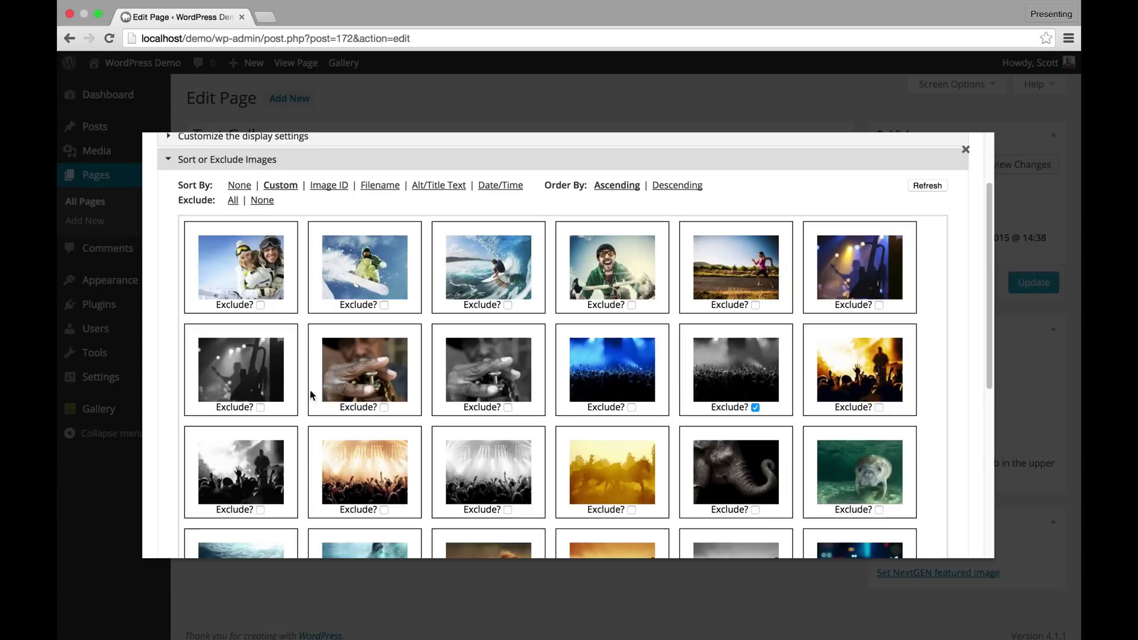
{"action": "left_click_drag", "start_coordinate": [243, 481], "coordinate": [486, 272]}
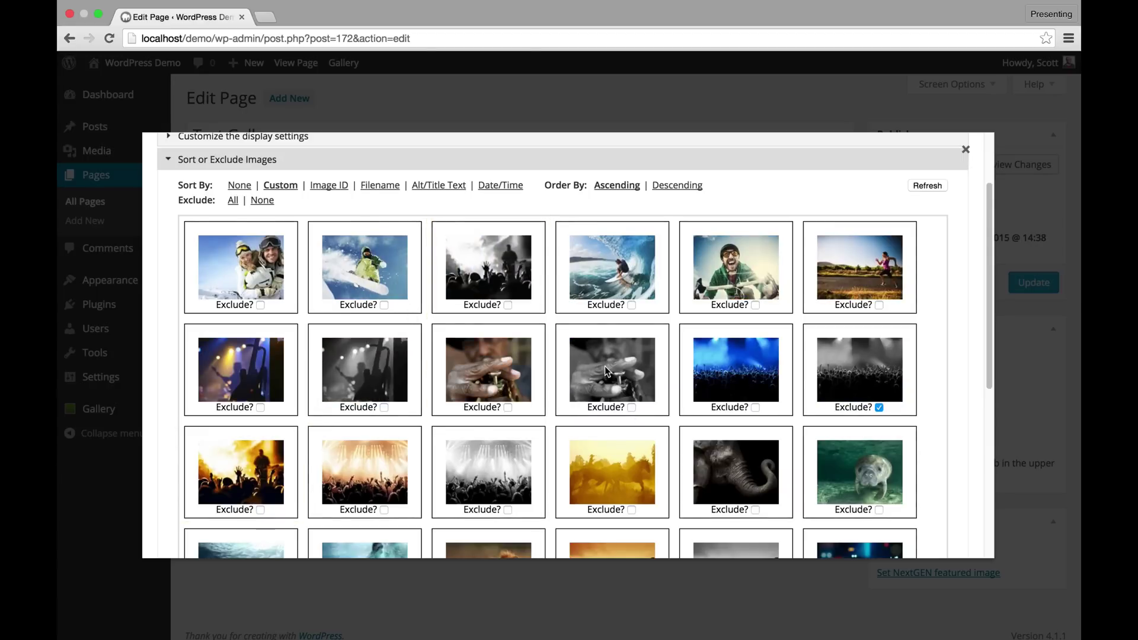
{"action": "left_click_drag", "start_coordinate": [604, 370], "coordinate": [450, 278]}
{"action": "left_click_drag", "start_coordinate": [364, 483], "coordinate": [364, 278]}
{"action": "left_click_drag", "start_coordinate": [987, 217], "coordinate": [998, 387]}
{"action": "left_click", "coordinate": [177, 531]}
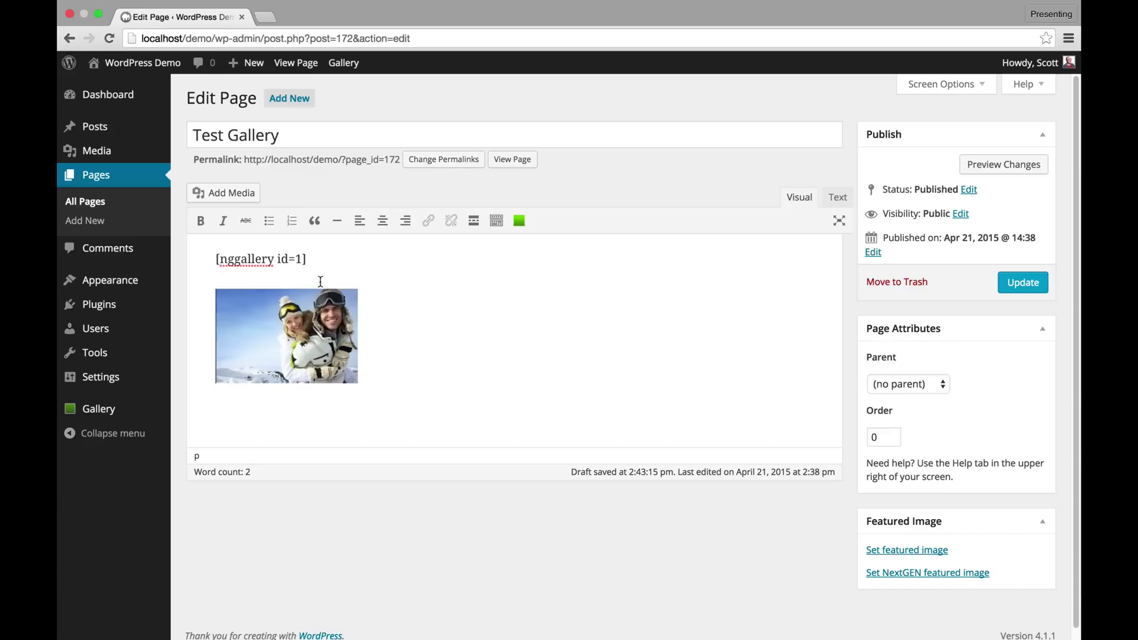
Delete the old [nggallery id=1] shortcode and the empty line, then update the page
{"action": "left_click_drag", "start_coordinate": [343, 262], "coordinate": [217, 237]}
{"action": "key", "text": "BackSpace"}
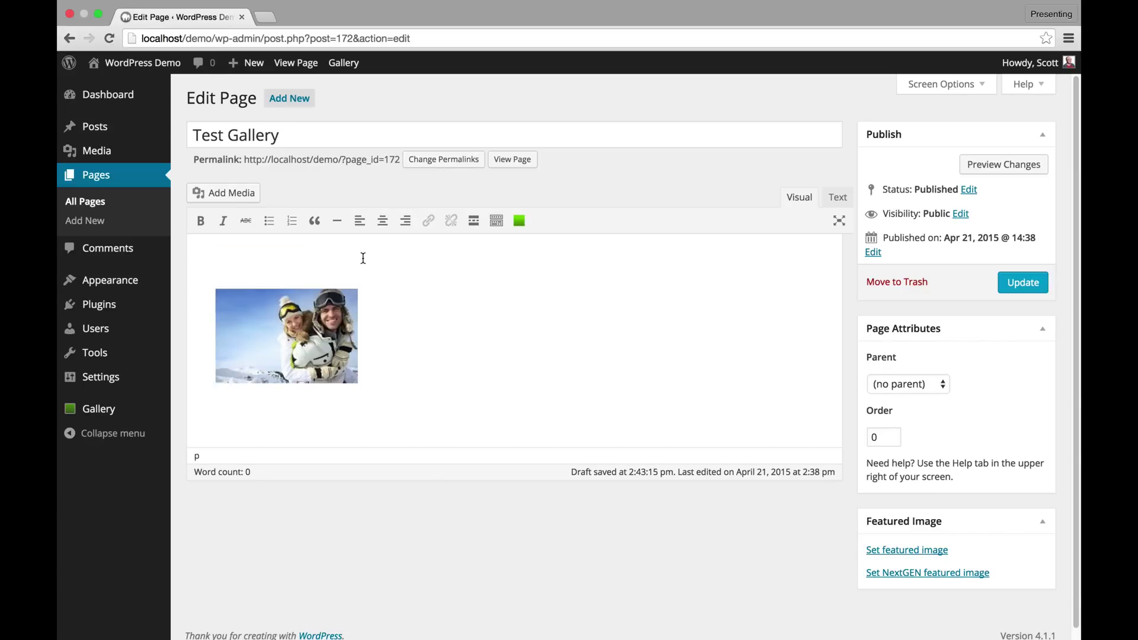
{"action": "key", "text": "Delete"}
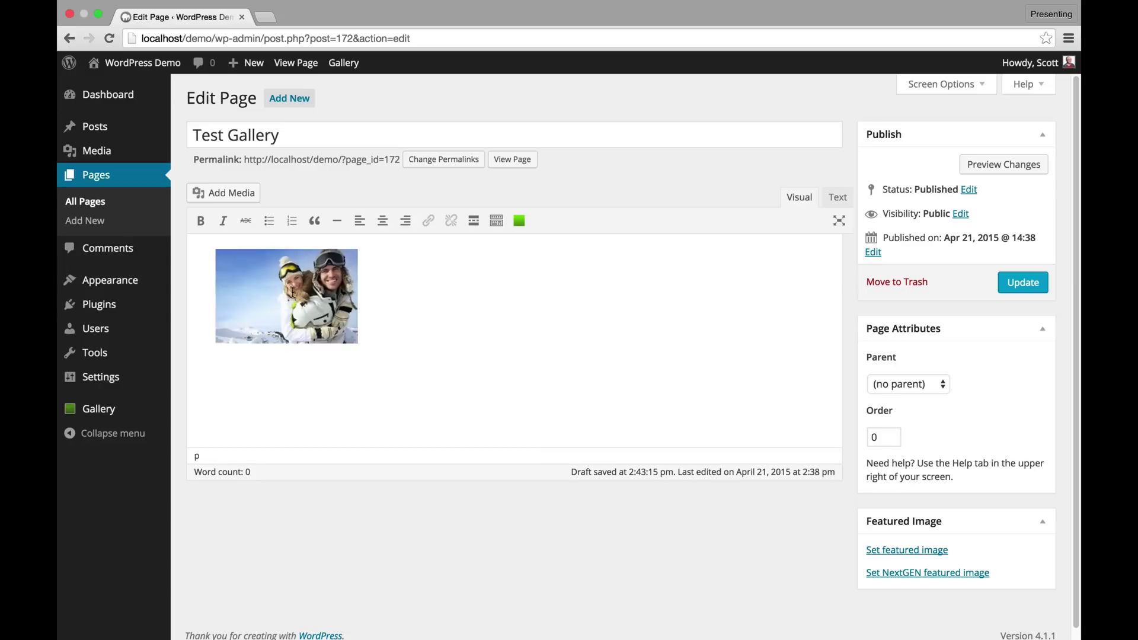
{"action": "left_click", "coordinate": [1038, 283]}
View the published page and preview the surfer and concert photos in the lightbox
{"action": "left_click", "coordinate": [300, 132]}
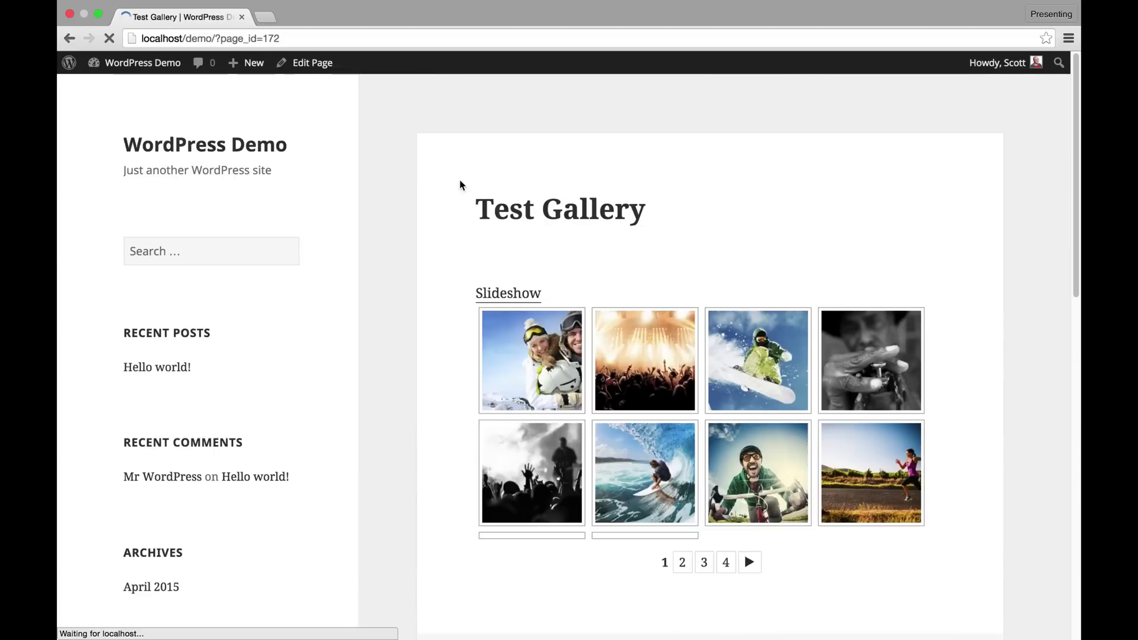
{"action": "left_click_drag", "start_coordinate": [1074, 210], "coordinate": [1076, 269]}
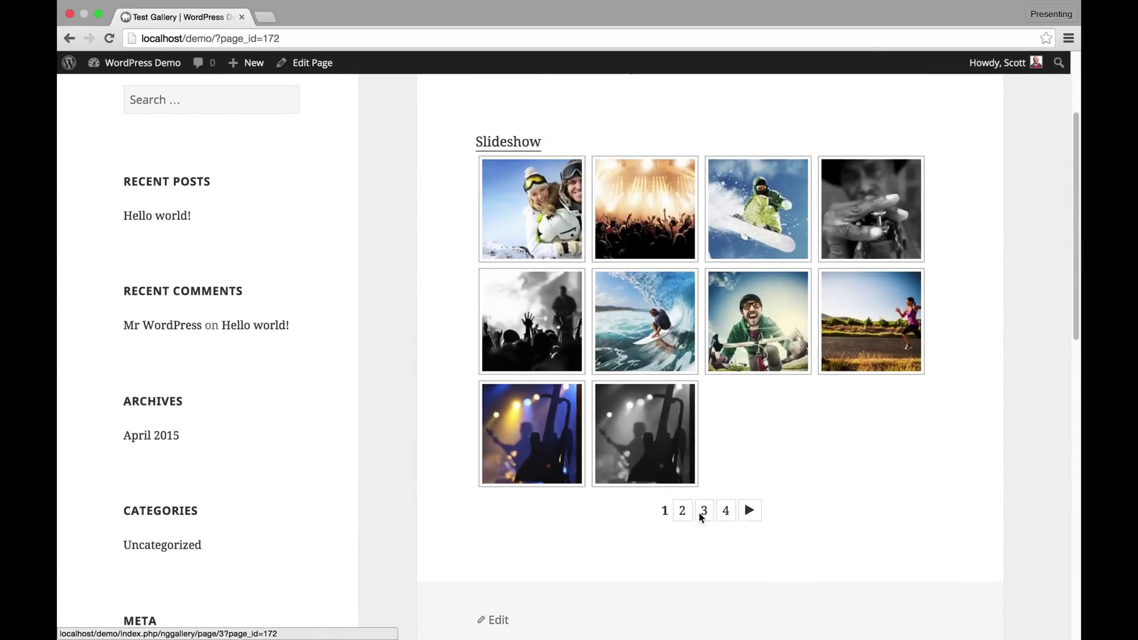
{"action": "left_click", "coordinate": [631, 354]}
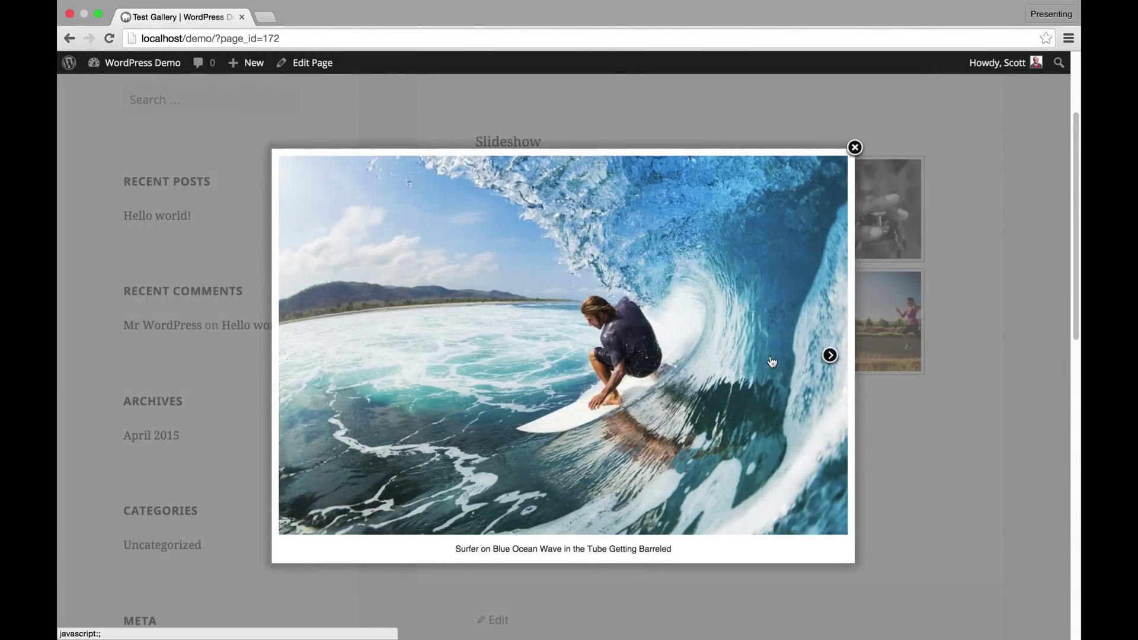
{"action": "left_click", "coordinate": [793, 361]}
{"action": "left_click", "coordinate": [373, 350]}
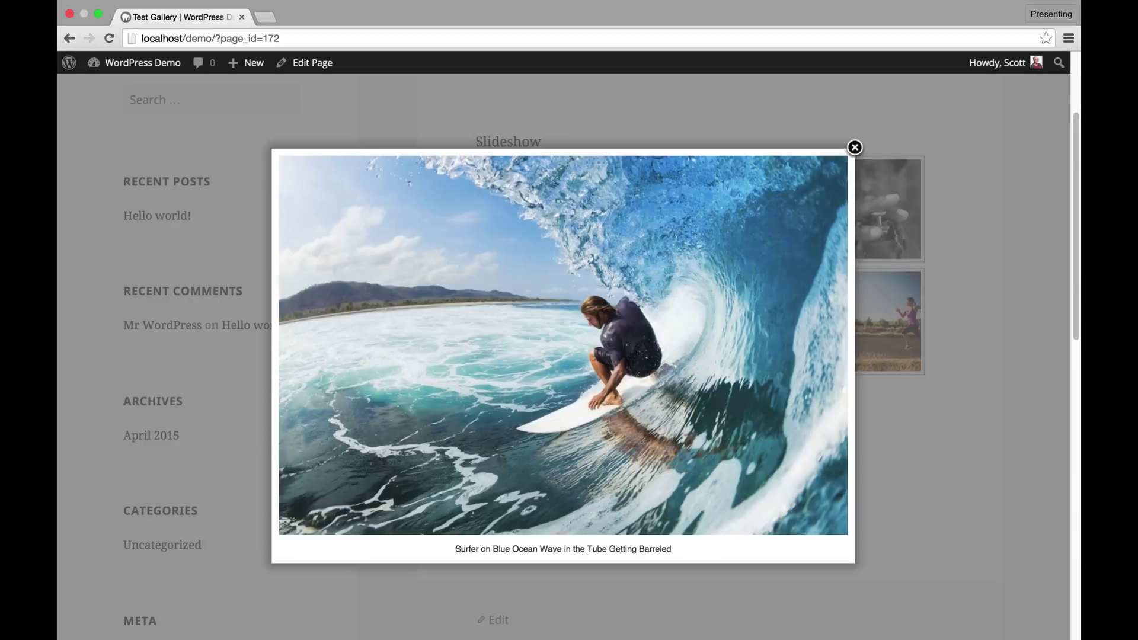
{"action": "key", "text": "Escape"}
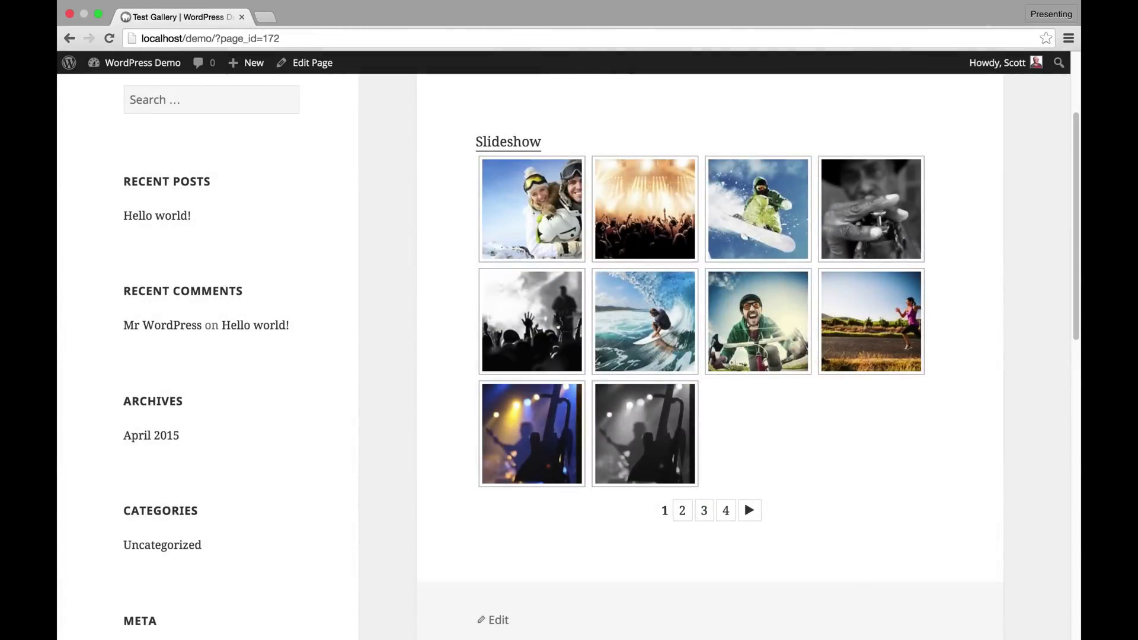
{"action": "left_click", "coordinate": [639, 423]}
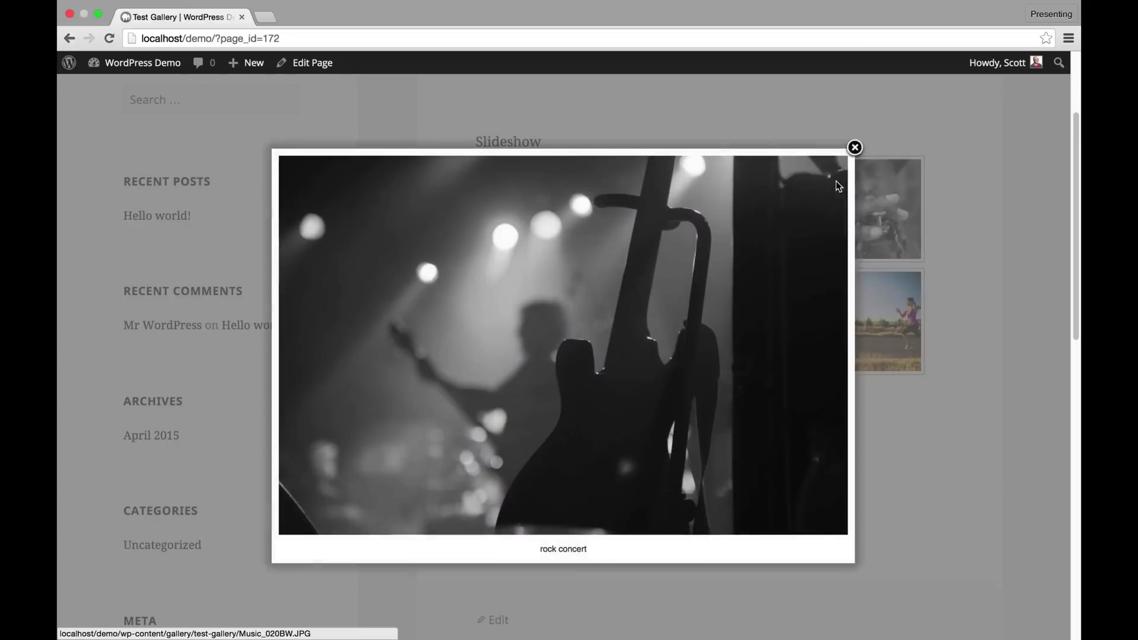
{"action": "left_click", "coordinate": [856, 151]}
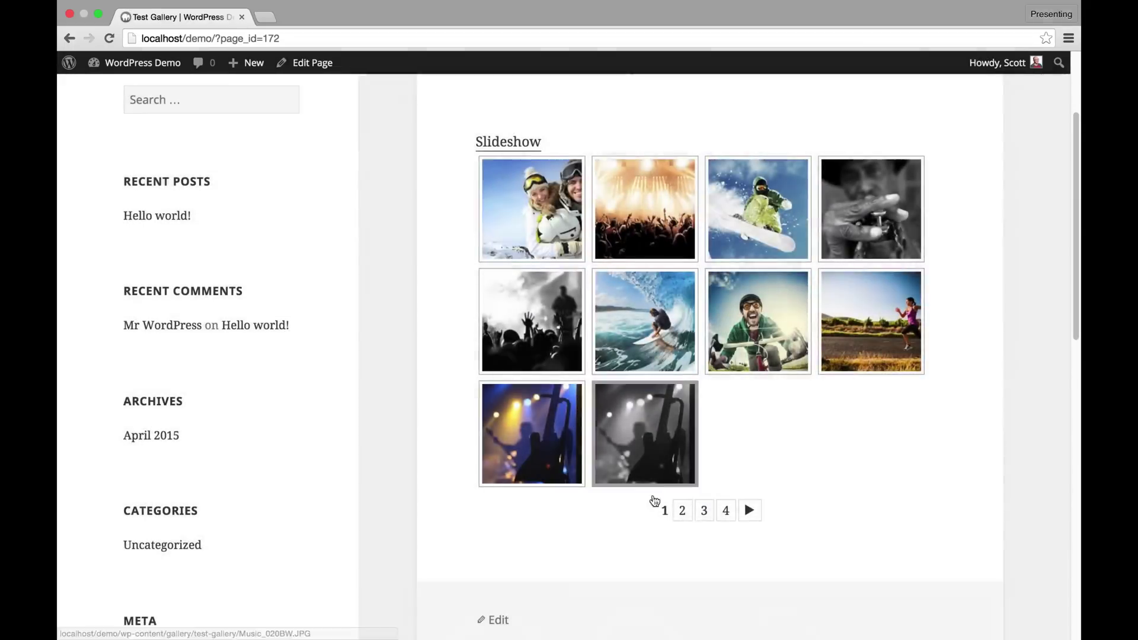
On thumbnail page 2, preview the manatee and concert photos and try the Slideshow view
{"action": "left_click", "coordinate": [681, 510]}
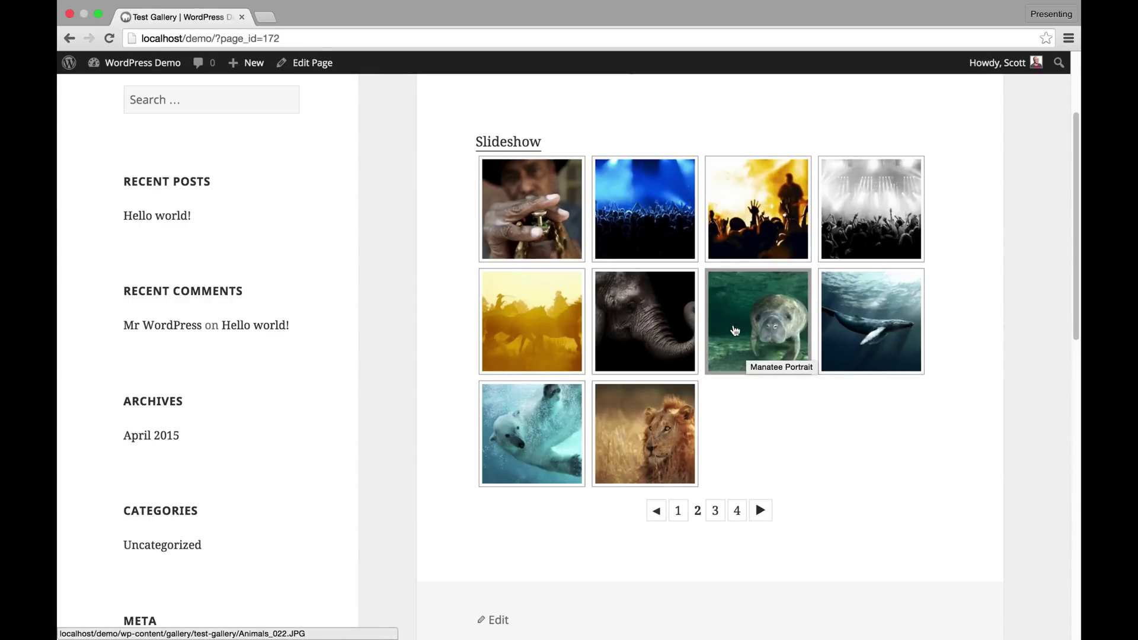
{"action": "left_click", "coordinate": [737, 330]}
{"action": "left_click", "coordinate": [922, 399]}
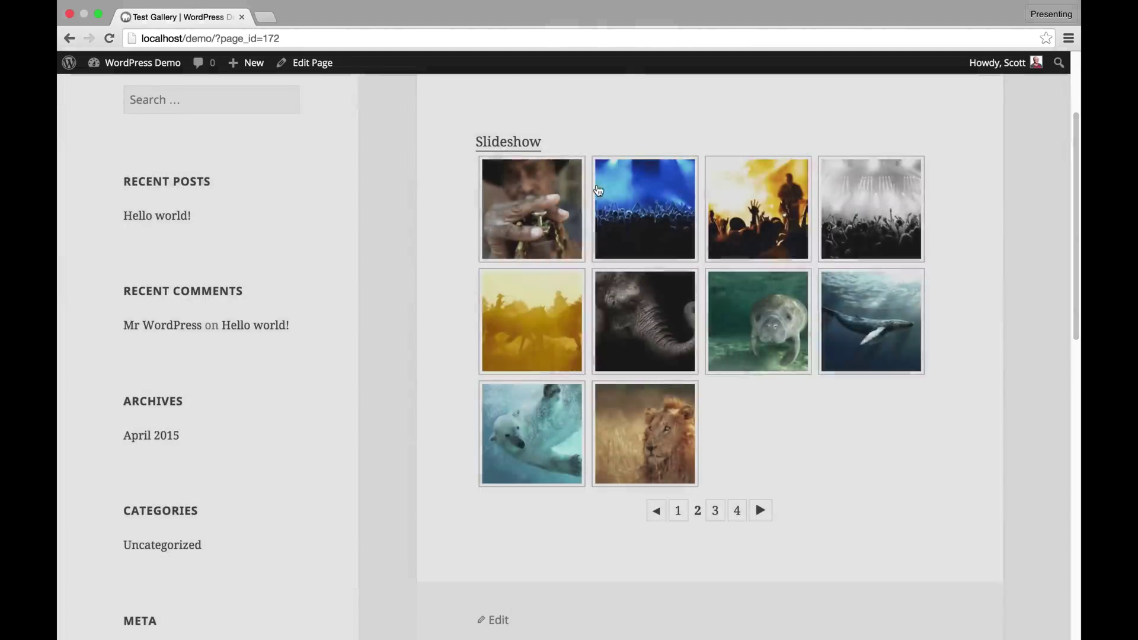
{"action": "left_click", "coordinate": [521, 143]}
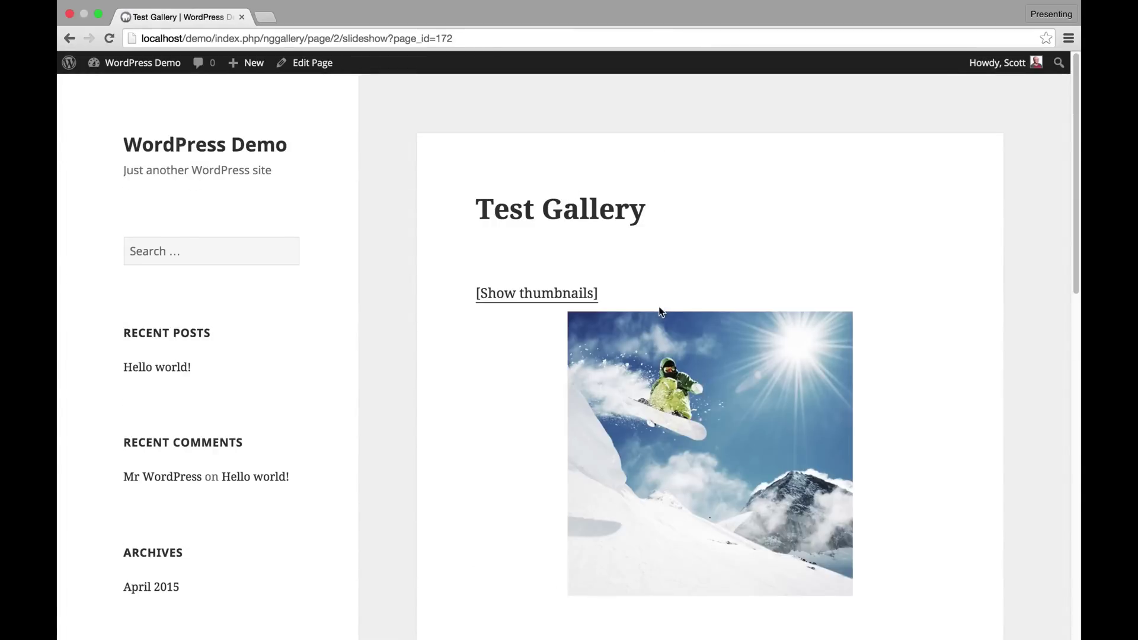
{"action": "scroll", "coordinate": [662, 309], "scroll_direction": "down", "scroll_amount": 3}
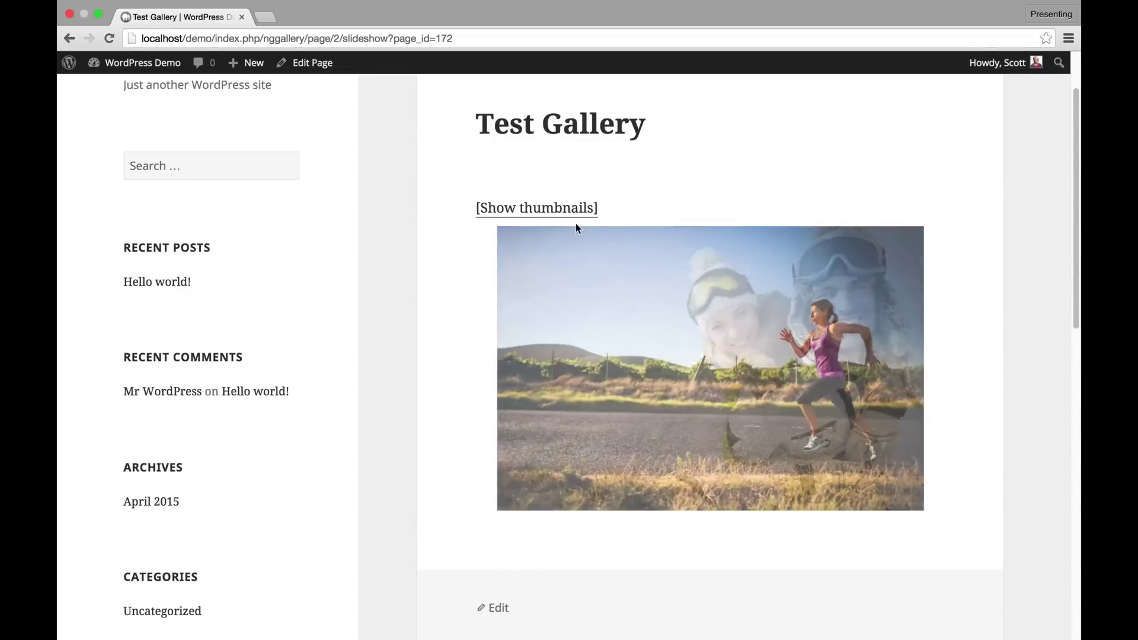
{"action": "left_click", "coordinate": [571, 209]}
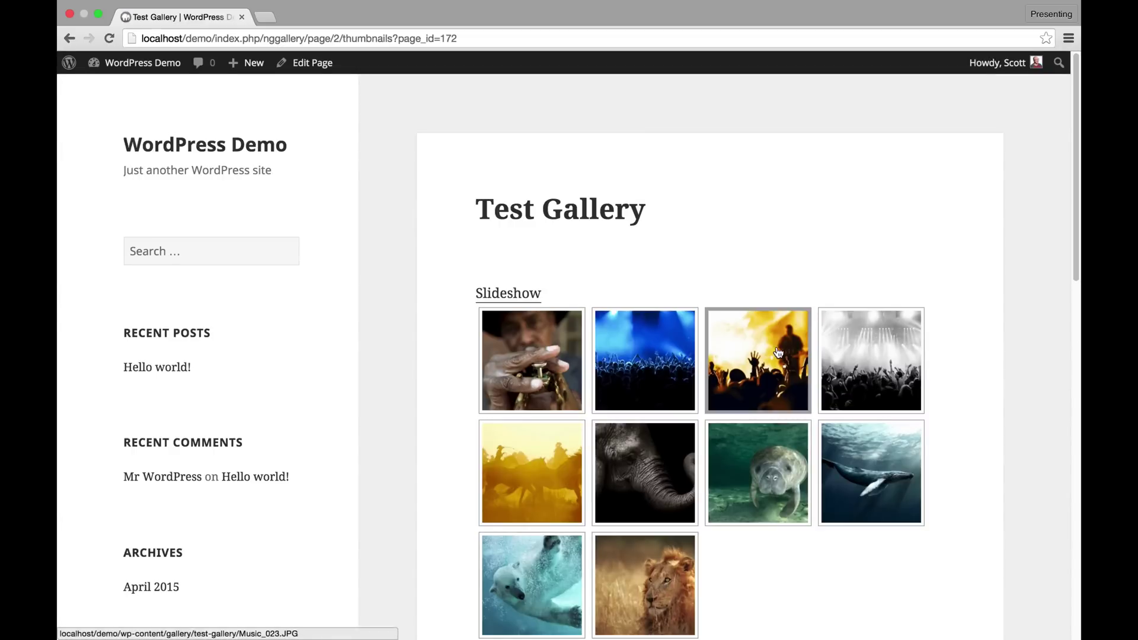
{"action": "scroll", "coordinate": [779, 353], "scroll_direction": "down", "scroll_amount": 2}
{"action": "left_click", "coordinate": [771, 329]}
{"action": "left_click", "coordinate": [820, 124]}
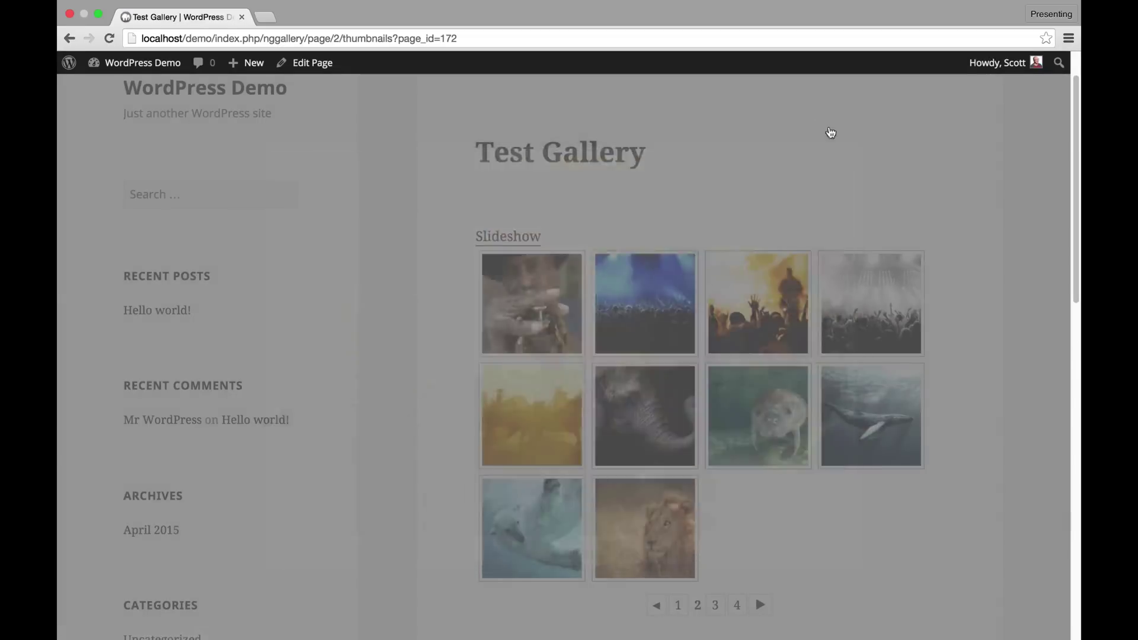
Edit the Test Gallery page and open the embedded gallery's display settings
{"action": "left_click", "coordinate": [320, 64]}
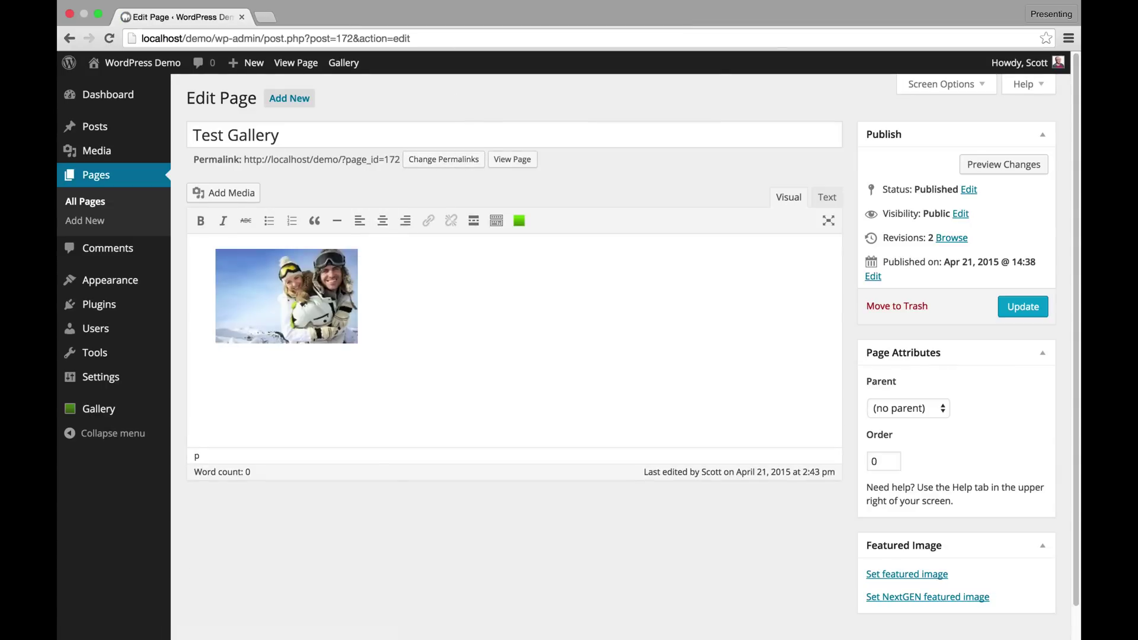
{"action": "left_click", "coordinate": [292, 287]}
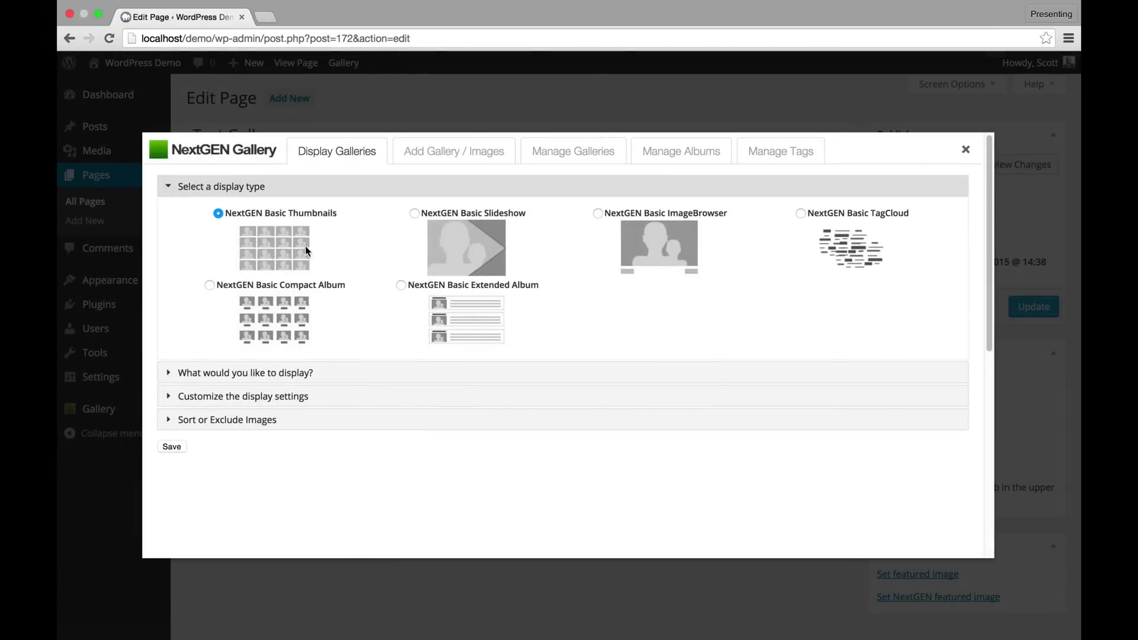
{"action": "left_click", "coordinate": [345, 372]}
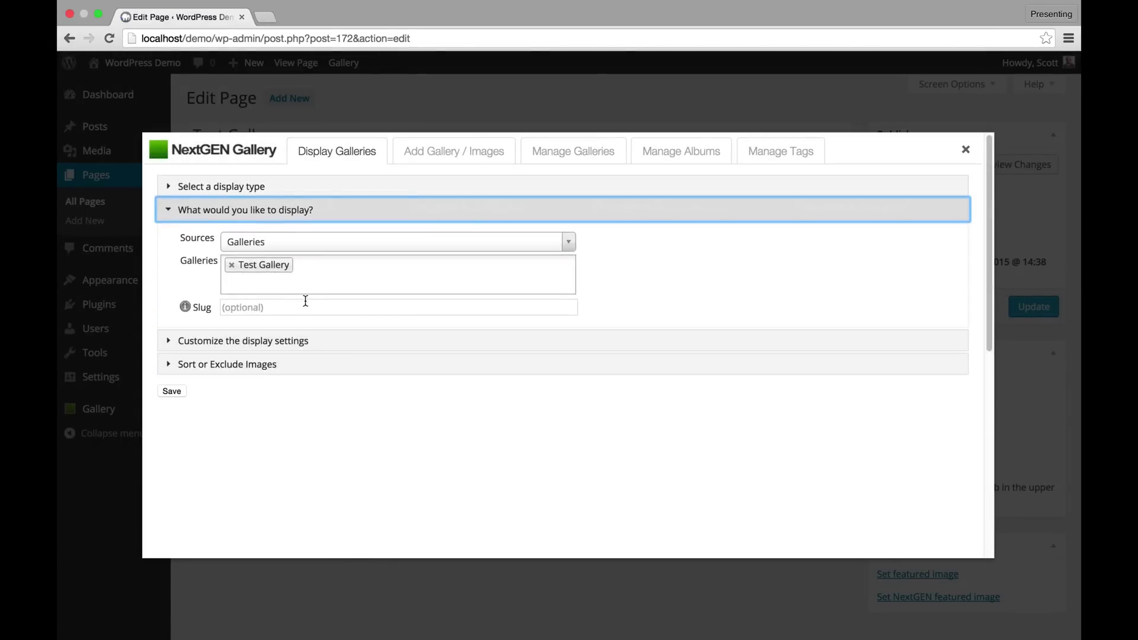
{"action": "left_click", "coordinate": [279, 340]}
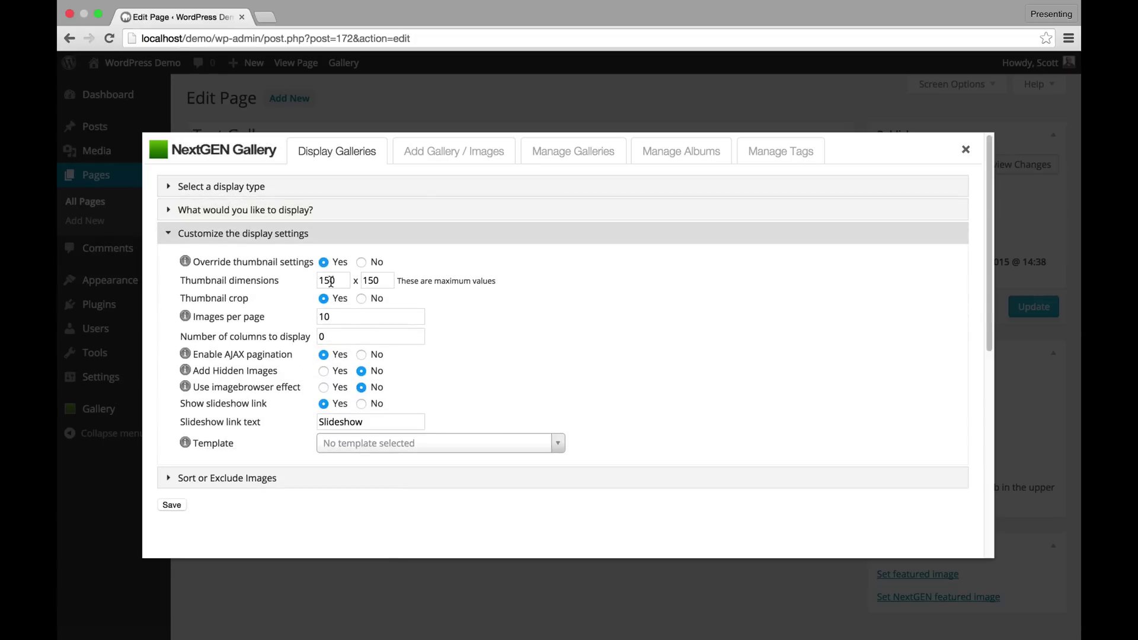
Set the gallery to 2 columns and 5 images per page, save it, and update the page
{"action": "double_click", "coordinate": [331, 280]}
{"action": "double_click", "coordinate": [338, 332]}
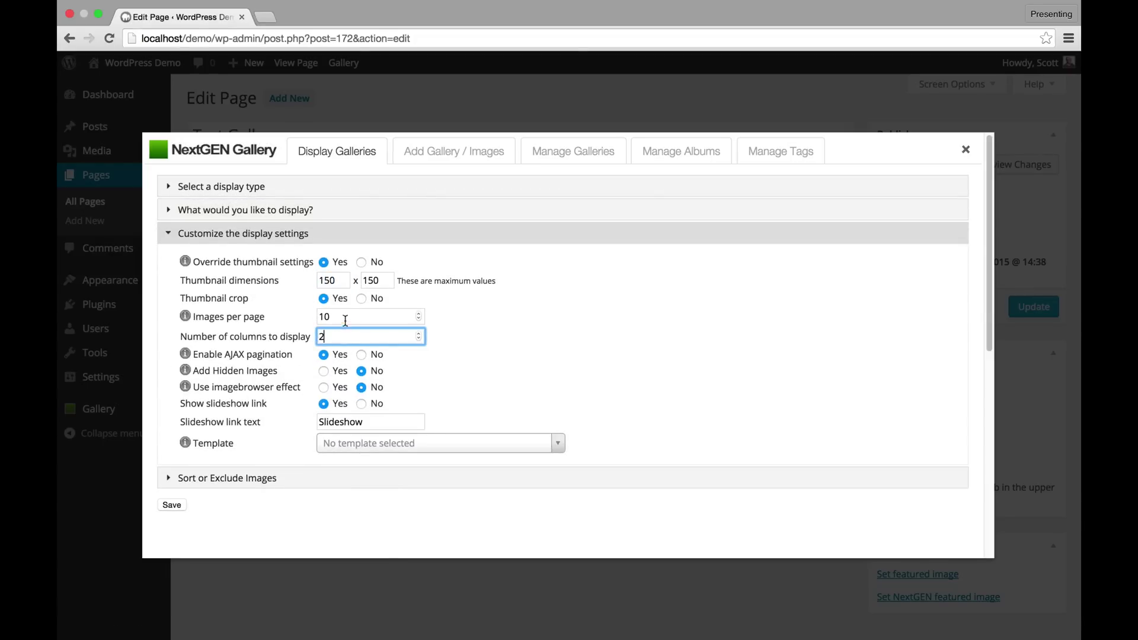
{"action": "double_click", "coordinate": [325, 316]}
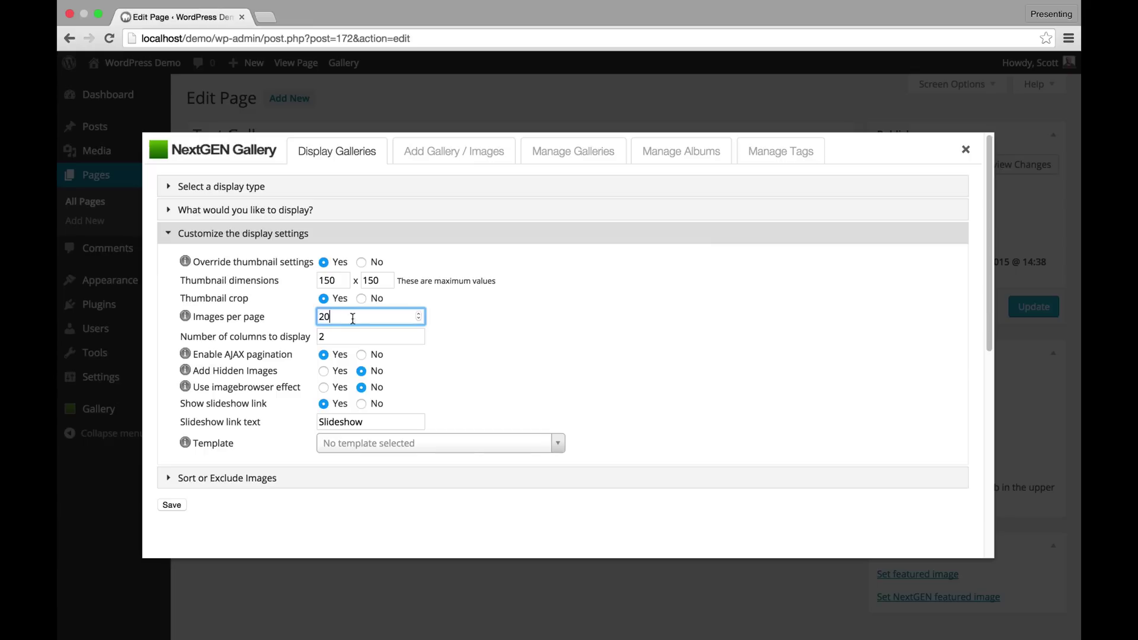
{"action": "type", "text": "20"}
{"action": "double_click", "coordinate": [325, 316]}
{"action": "type", "text": "5"}
{"action": "left_click", "coordinate": [172, 504]}
{"action": "left_click", "coordinate": [1031, 304]}
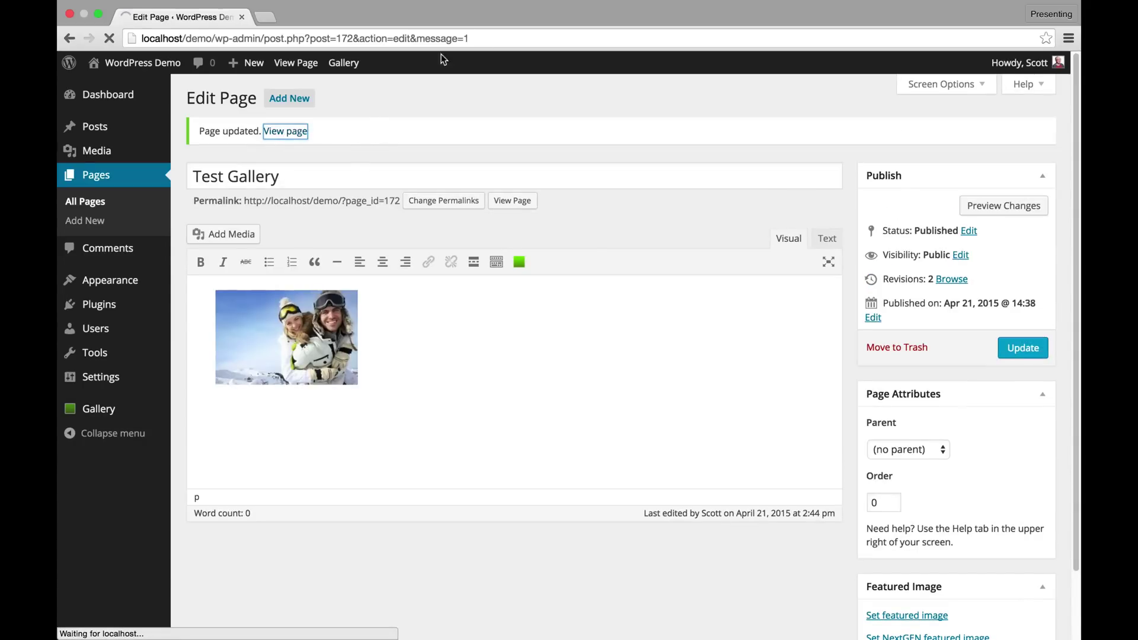
On the live page, browse to thumbnail pages 2 and 6 to check the two-column layout
{"action": "scroll", "coordinate": [1076, 143], "scroll_direction": "down", "scroll_amount": 1}
{"action": "scroll", "coordinate": [1075, 142], "scroll_direction": "down", "scroll_amount": 3}
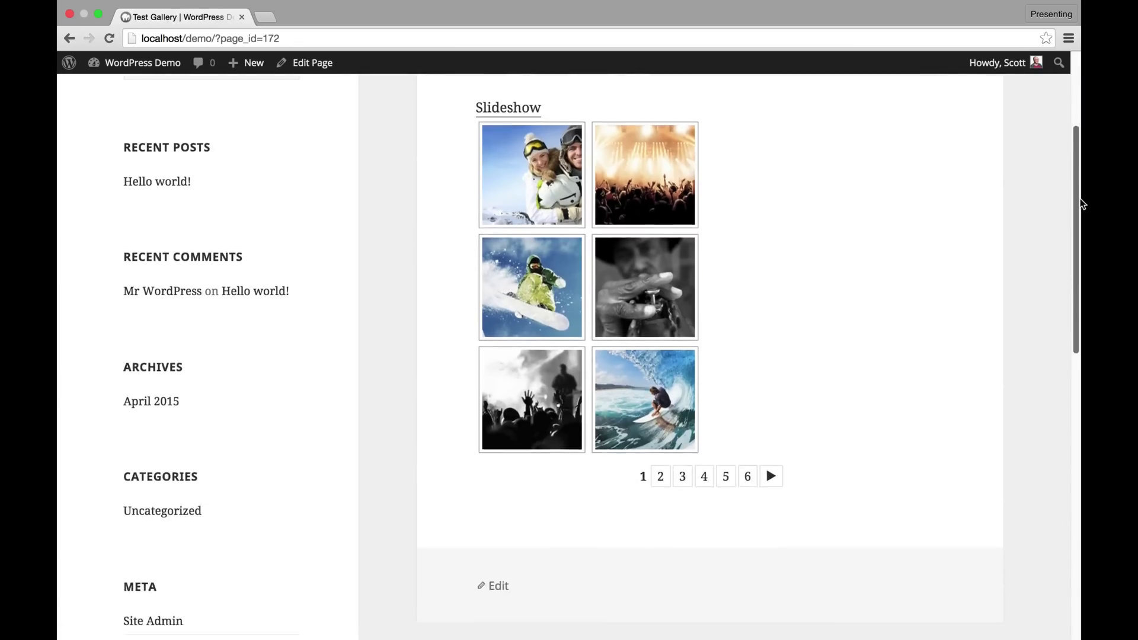
{"action": "scroll", "coordinate": [1076, 198], "scroll_direction": "up", "scroll_amount": 1}
{"action": "left_click", "coordinate": [662, 532]}
{"action": "left_click", "coordinate": [757, 532]}
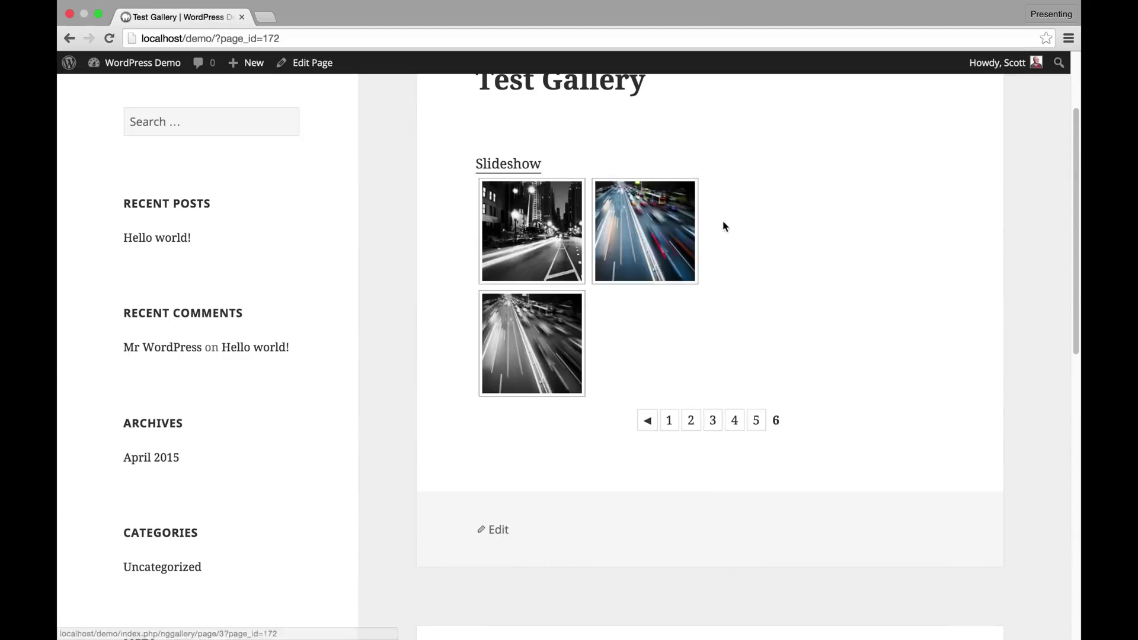
{"action": "scroll", "coordinate": [456, 172], "scroll_direction": "up", "scroll_amount": 2}
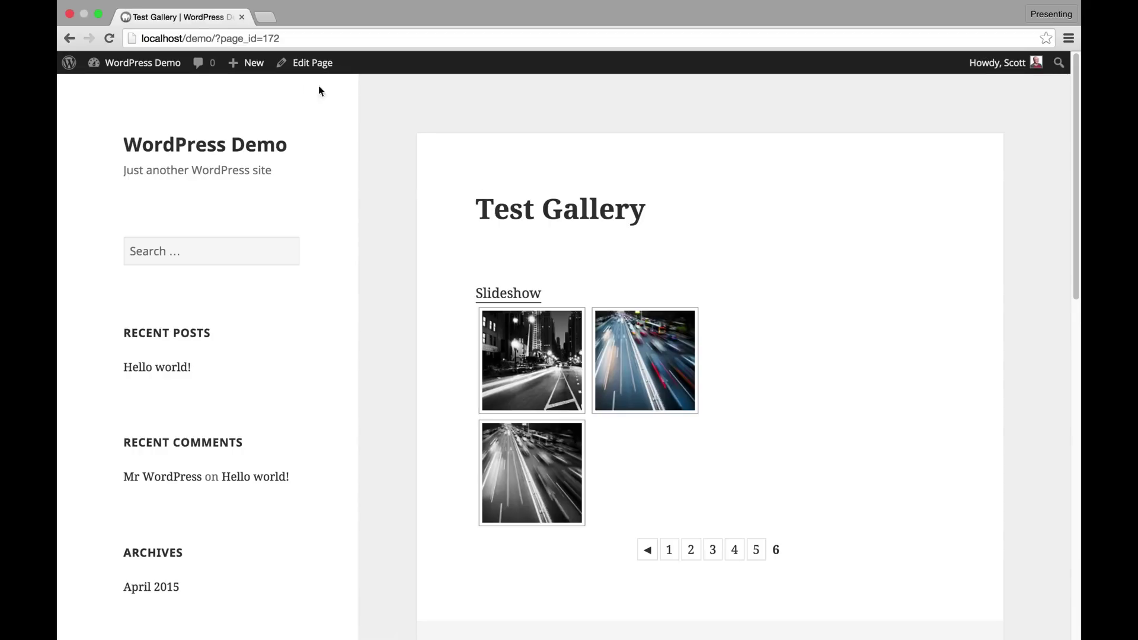
Create a new page titled Albums
{"action": "mouse_move", "coordinate": [246, 62]}
{"action": "left_click", "coordinate": [260, 125]}
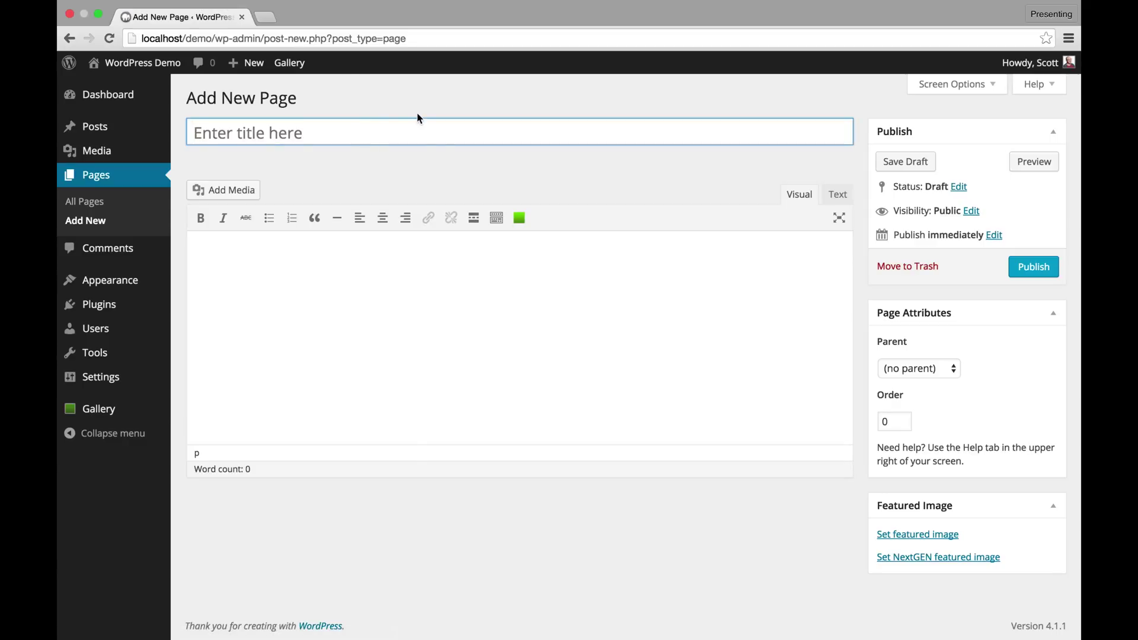
{"action": "type", "text": "a"}
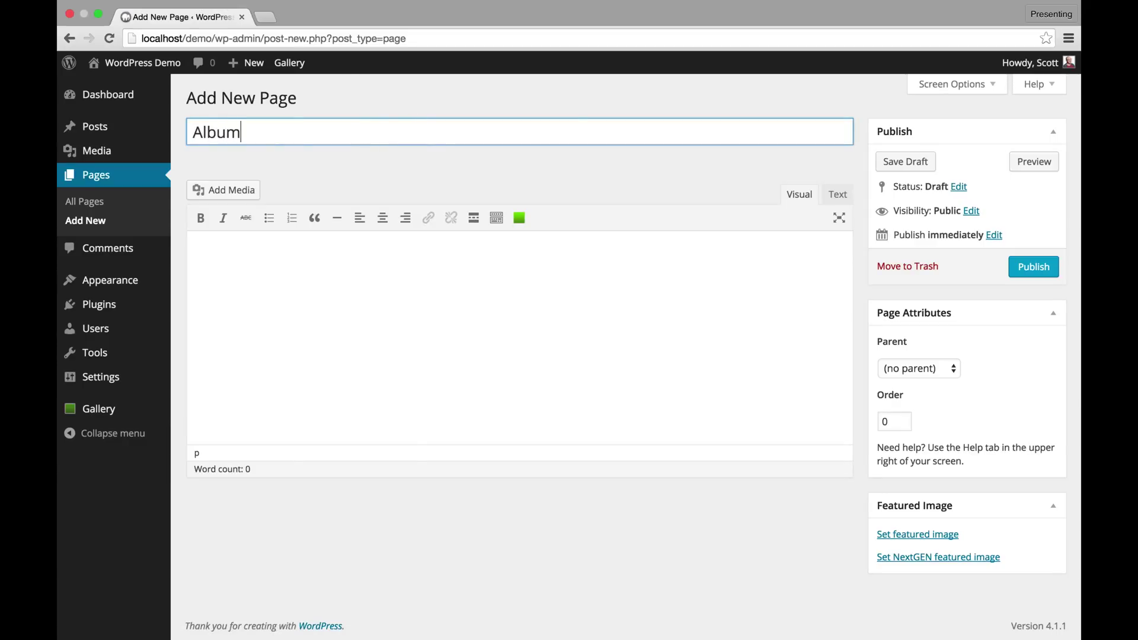
Embed the Master Album as an Extended Album display and publish the page
{"action": "left_click", "coordinate": [519, 218]}
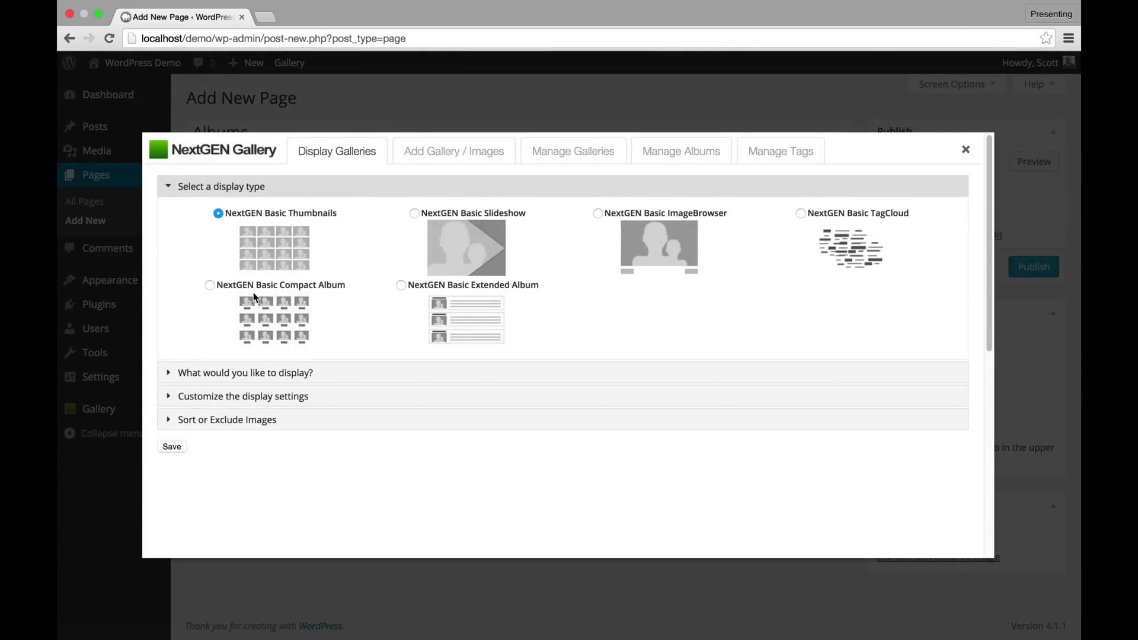
{"action": "left_click", "coordinate": [402, 285]}
{"action": "left_click", "coordinate": [231, 372]}
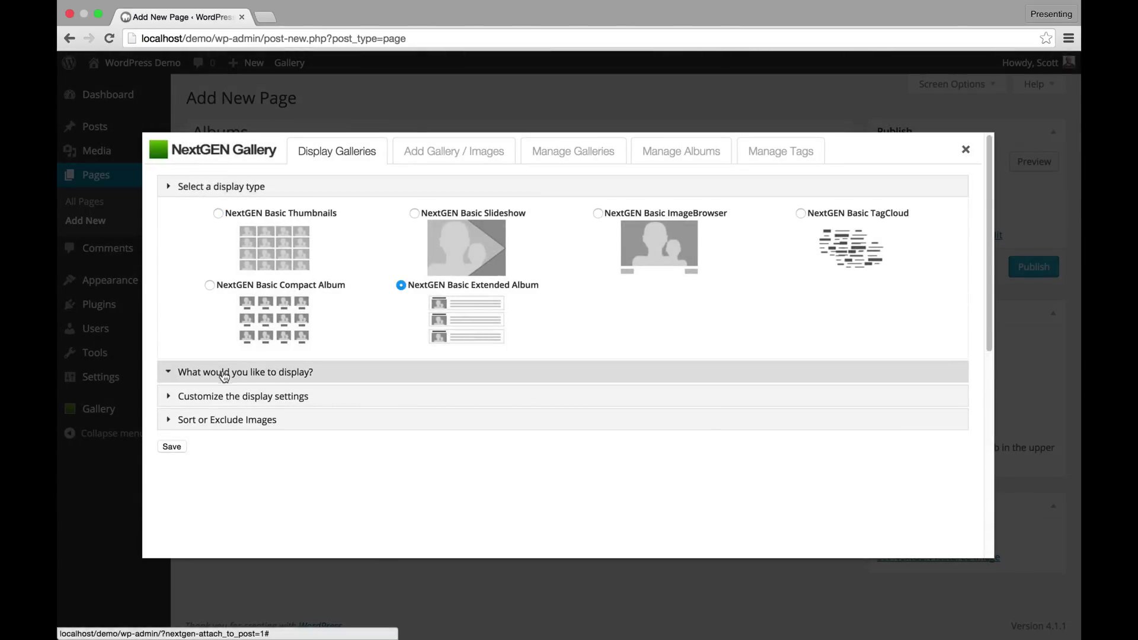
{"action": "left_click", "coordinate": [272, 262]}
{"action": "left_click", "coordinate": [280, 301]}
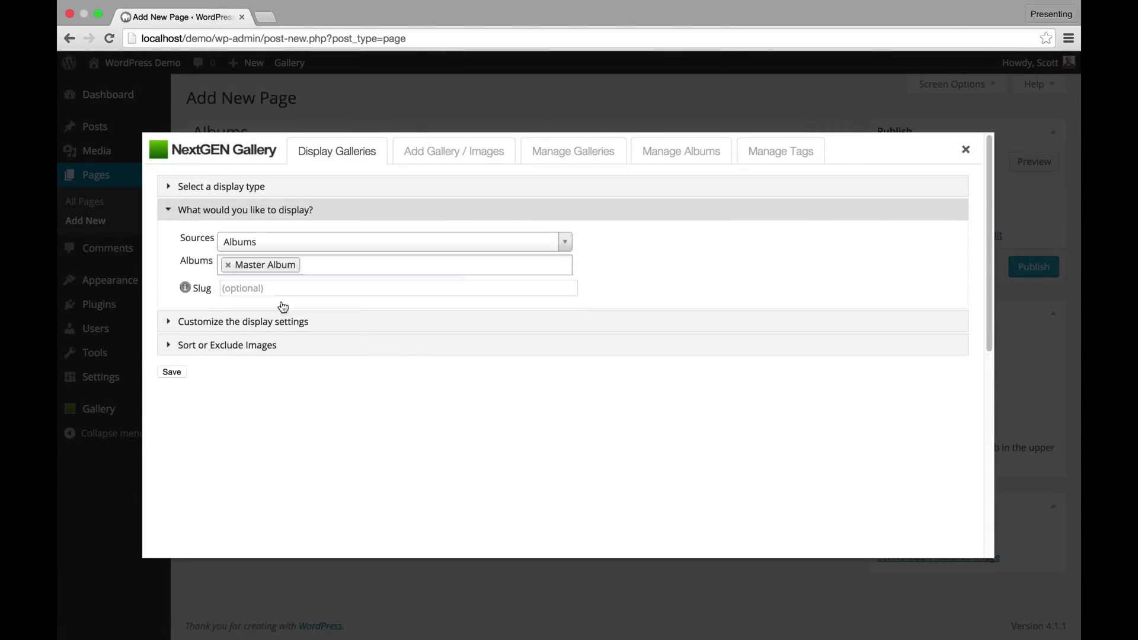
{"action": "left_click", "coordinate": [230, 322]}
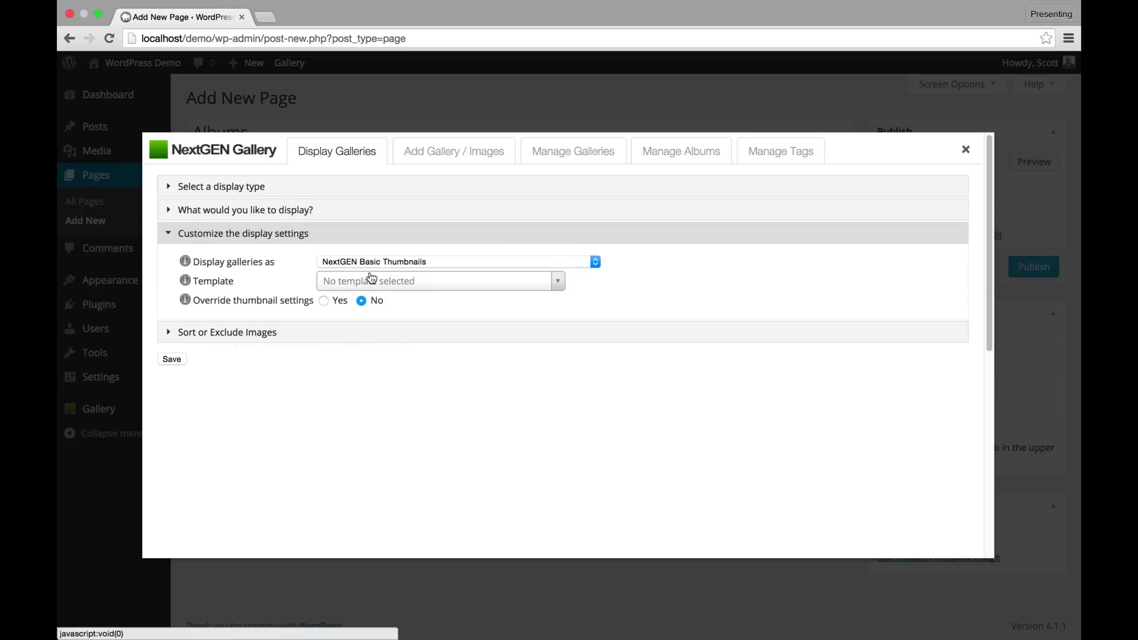
{"action": "left_click", "coordinate": [171, 360]}
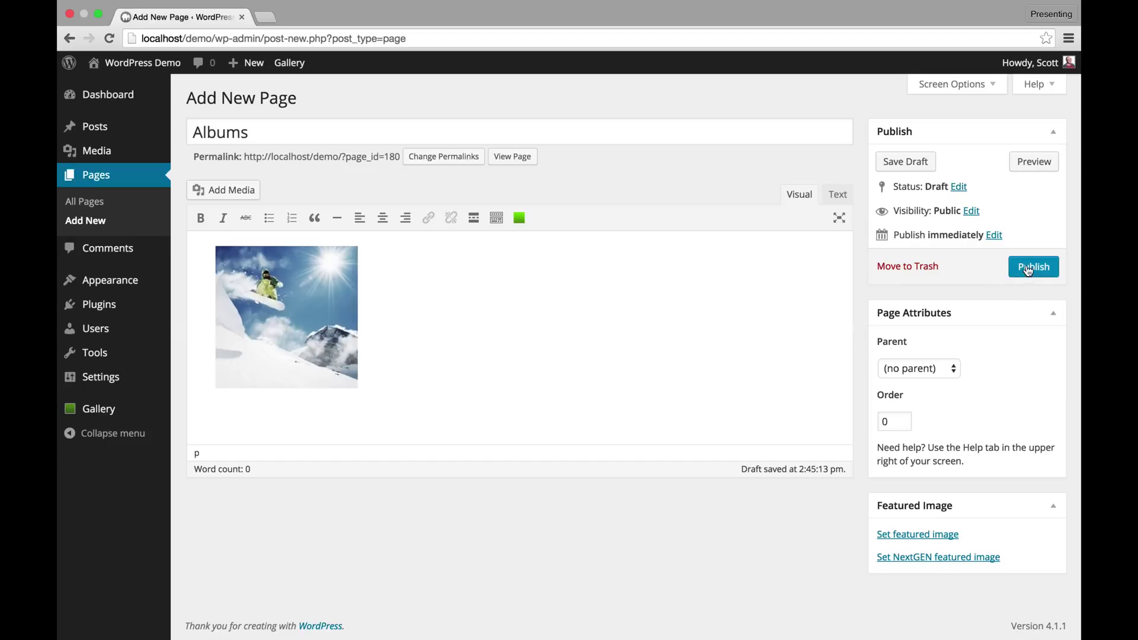
{"action": "left_click", "coordinate": [1026, 268]}
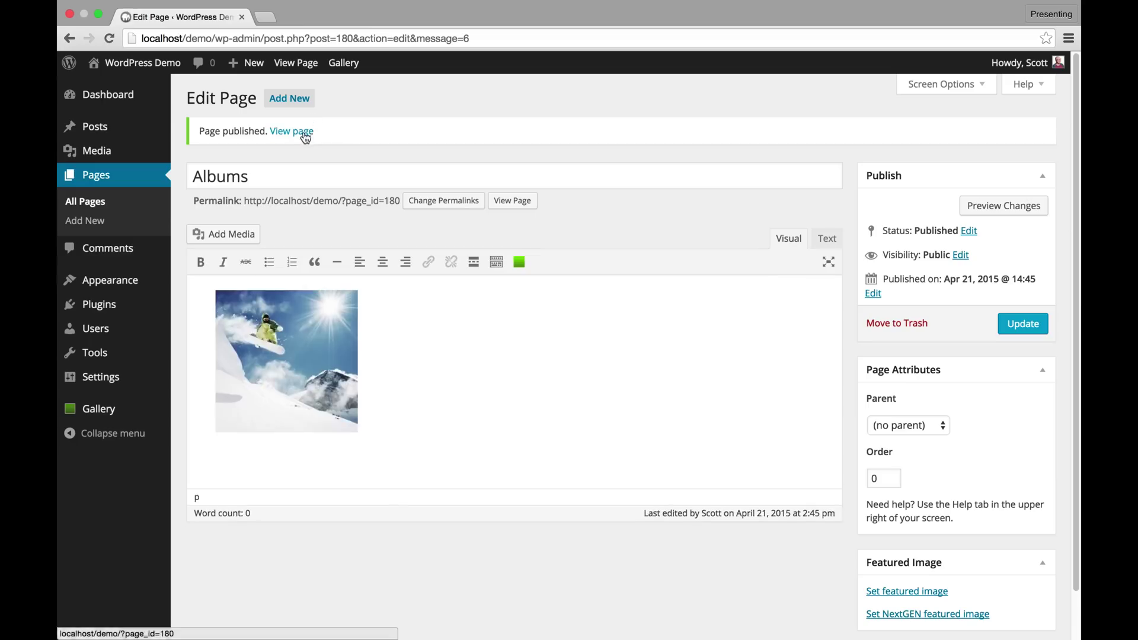
View the published Albums page and open Album 1 to see its galleries
{"action": "left_click", "coordinate": [299, 131]}
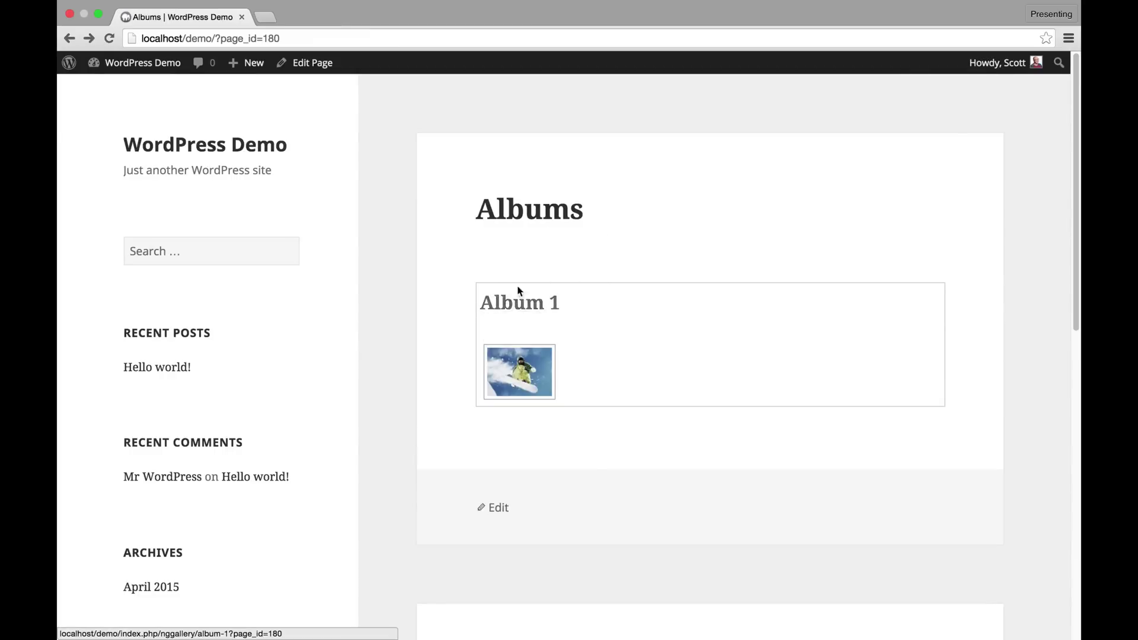
{"action": "left_click", "coordinate": [525, 367]}
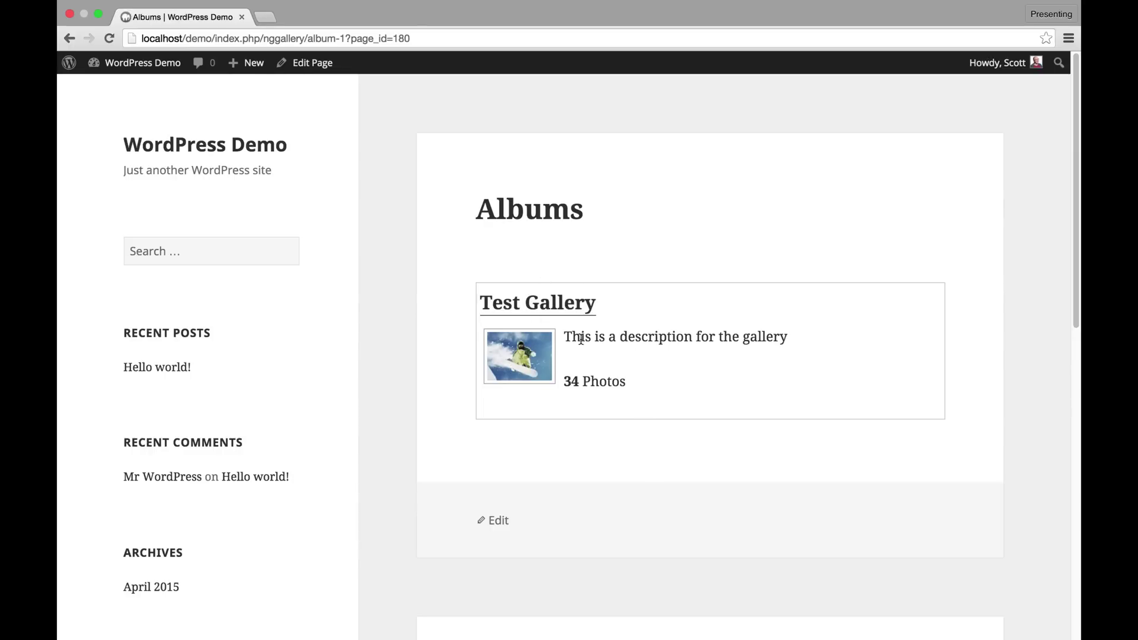
{"action": "left_click_drag", "start_coordinate": [576, 339], "coordinate": [672, 339]}
{"action": "right_click", "coordinate": [672, 339]}
{"action": "key", "text": "Escape"}
{"action": "left_click", "coordinate": [617, 356]}
{"action": "left_click_drag", "start_coordinate": [632, 278], "coordinate": [457, 201]}
{"action": "left_click", "coordinate": [454, 201]}
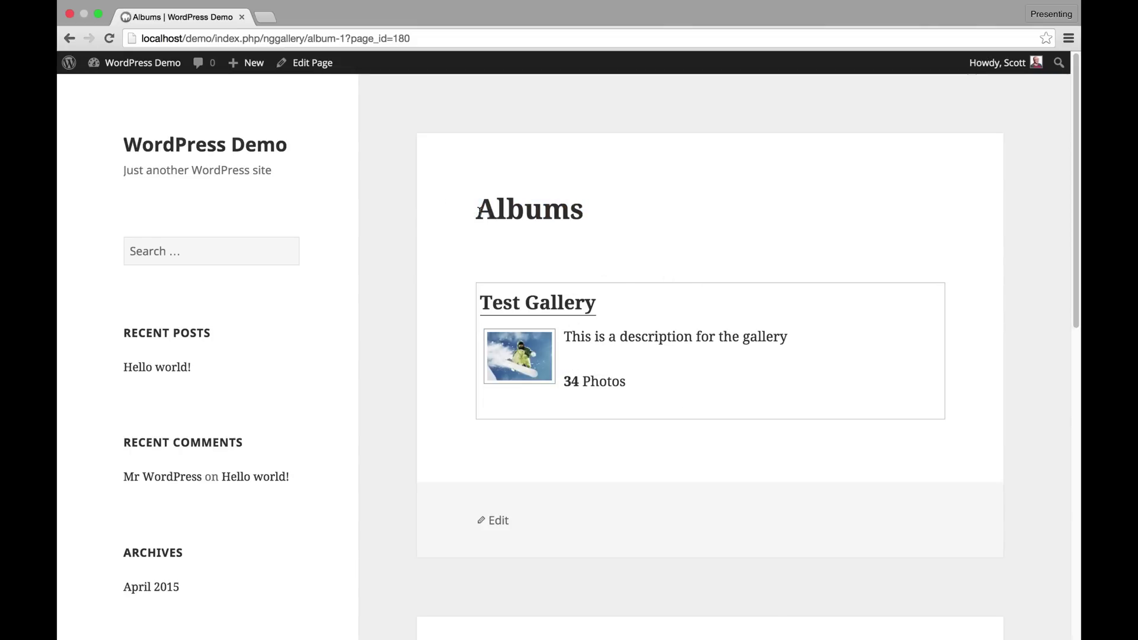
Open Test Gallery from the album, review it, then return to the site's home page
{"action": "left_click", "coordinate": [530, 353]}
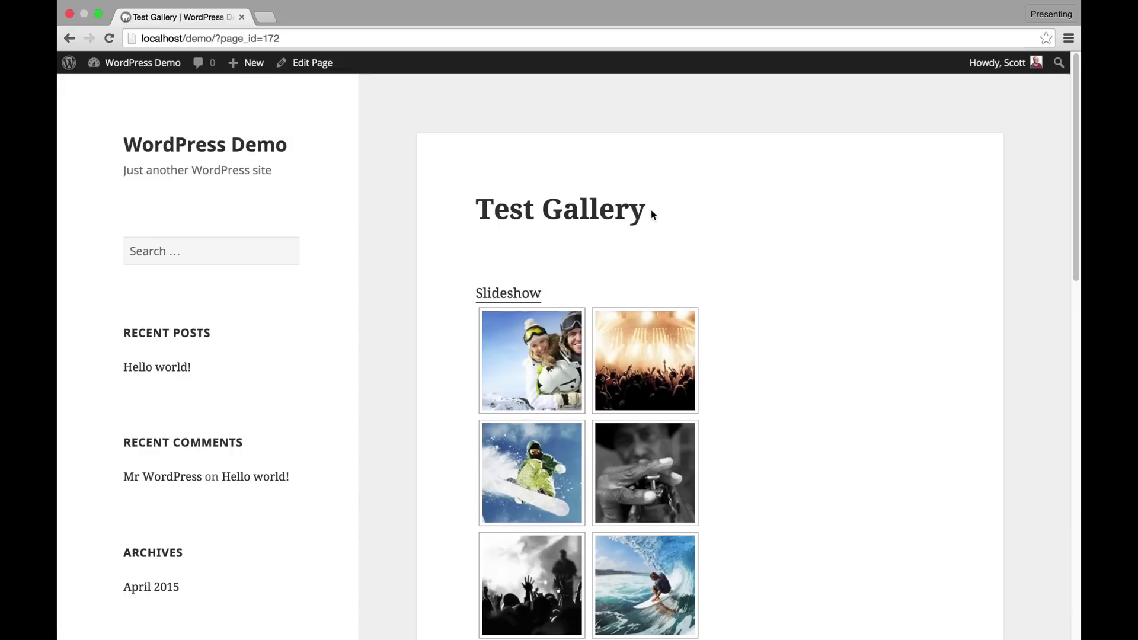
{"action": "left_click_drag", "start_coordinate": [655, 214], "coordinate": [483, 211]}
{"action": "left_click", "coordinate": [503, 228]}
{"action": "scroll", "coordinate": [492, 147], "scroll_direction": "down", "scroll_amount": 5}
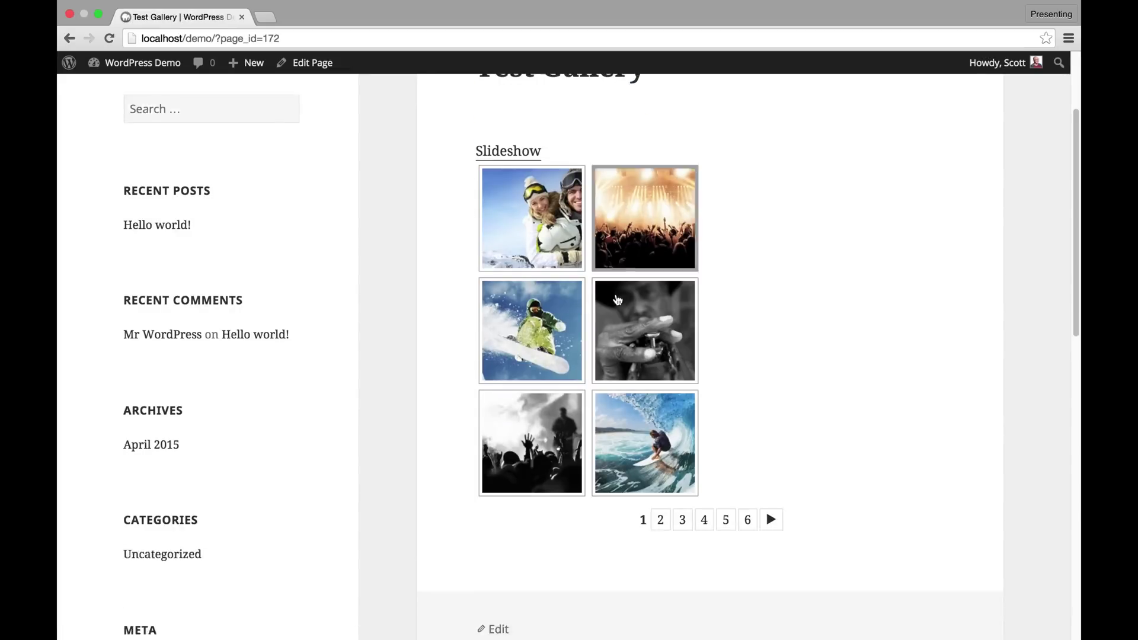
{"action": "scroll", "coordinate": [656, 309], "scroll_direction": "up", "scroll_amount": 2}
{"action": "scroll", "coordinate": [657, 309], "scroll_direction": "up", "scroll_amount": 3}
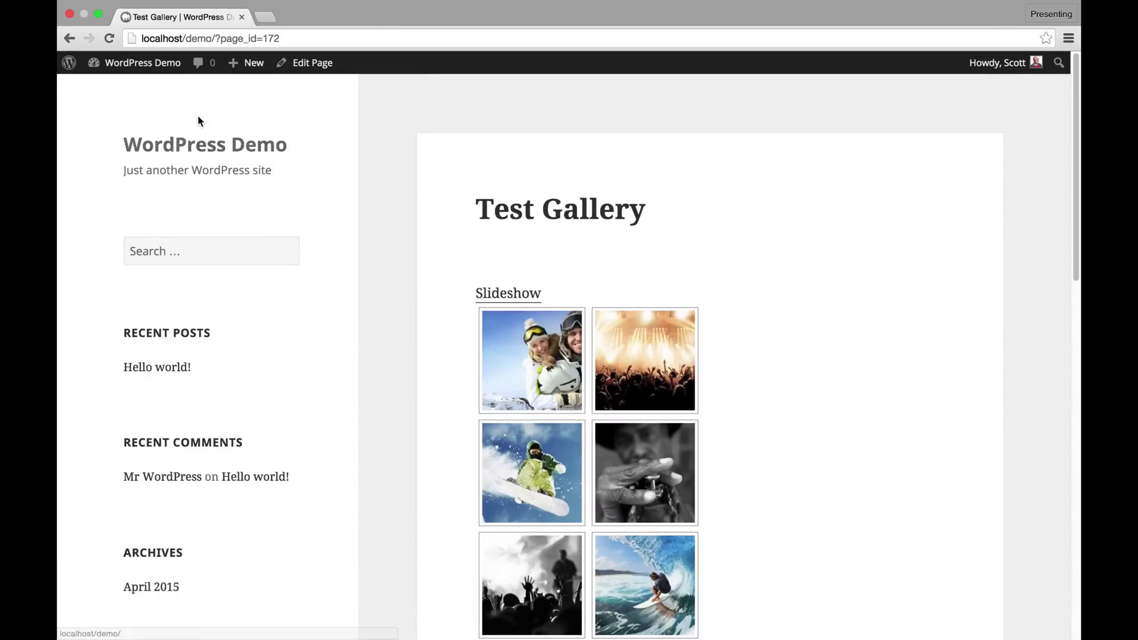
{"action": "left_click", "coordinate": [197, 144]}
From the Dashboard, open Gallery > Other Options and expand the Watermarks section
{"action": "mouse_move", "coordinate": [142, 62]}
{"action": "left_click", "coordinate": [145, 91]}
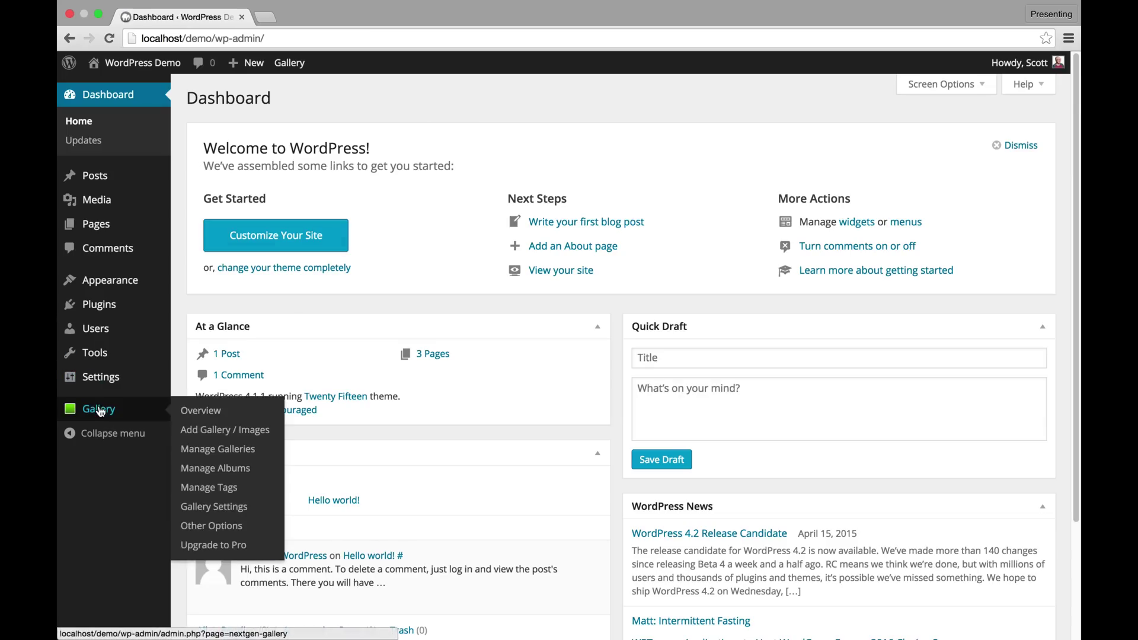
{"action": "left_click", "coordinate": [99, 410]}
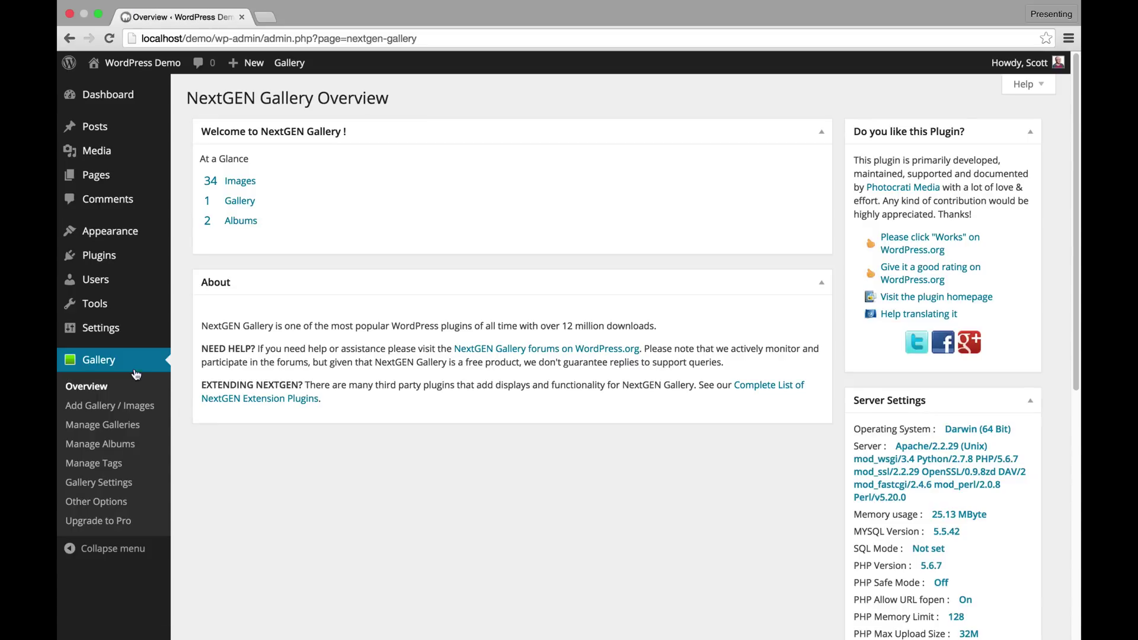
{"action": "left_click", "coordinate": [158, 510]}
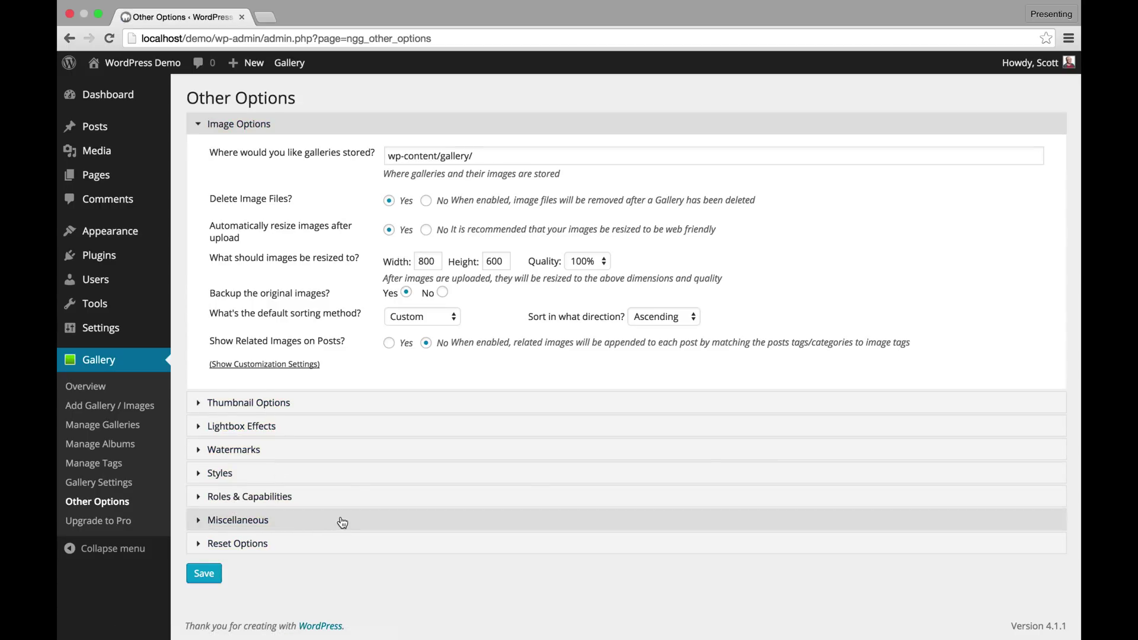
{"action": "left_click", "coordinate": [274, 450]}
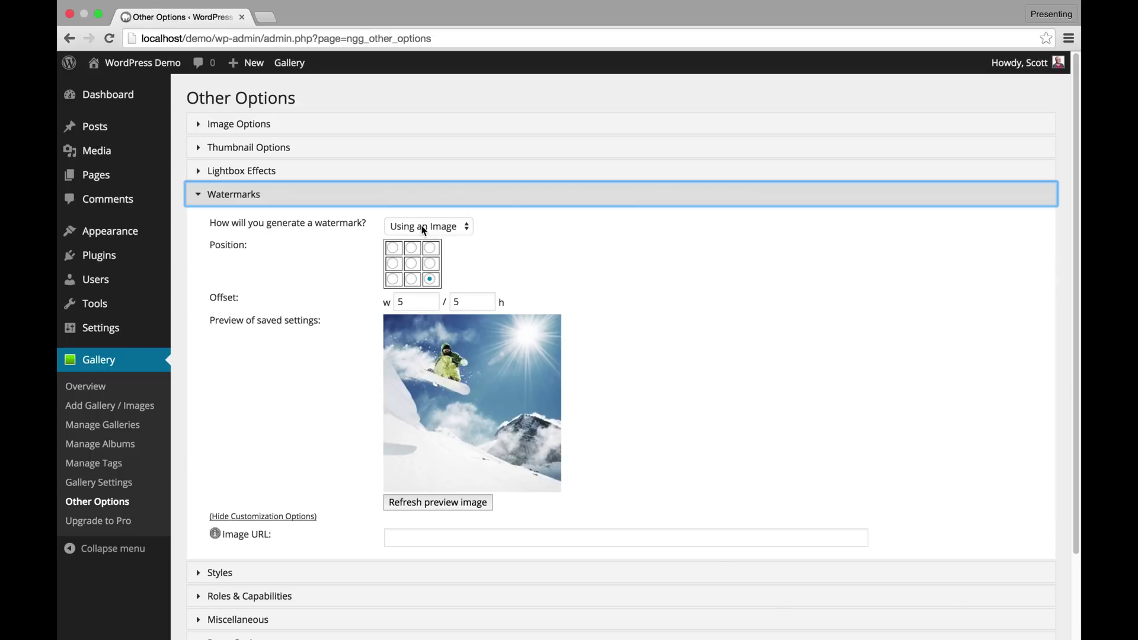
Switch the watermark to Using Text and refresh its preview
{"action": "left_click", "coordinate": [422, 228]}
{"action": "key", "text": "Return"}
{"action": "left_click", "coordinate": [471, 501]}
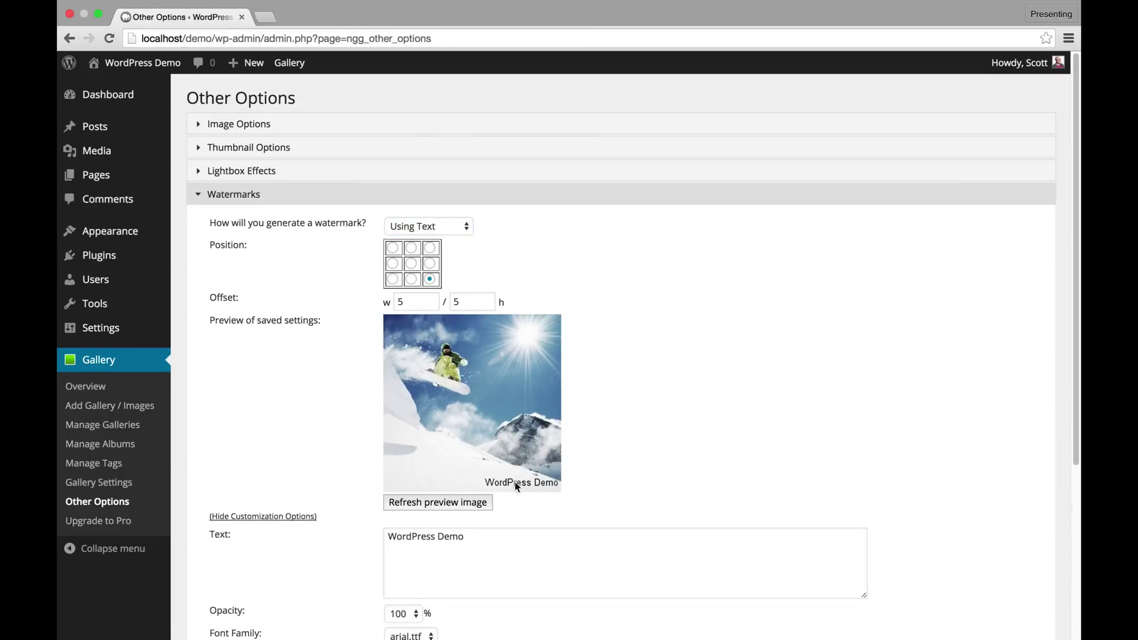
{"action": "left_click", "coordinate": [451, 502]}
{"action": "scroll", "coordinate": [819, 350], "scroll_direction": "down", "scroll_amount": 5}
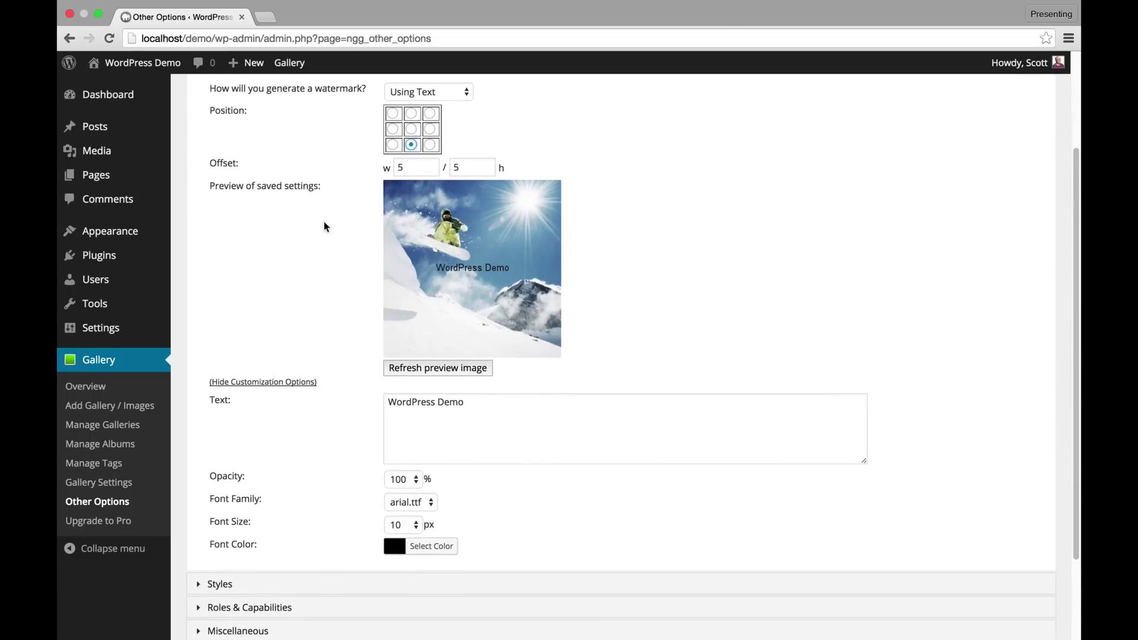
Set watermark opacity 73%, Arial size 31 and orange colour, then refresh the preview
{"action": "left_click", "coordinate": [418, 480]}
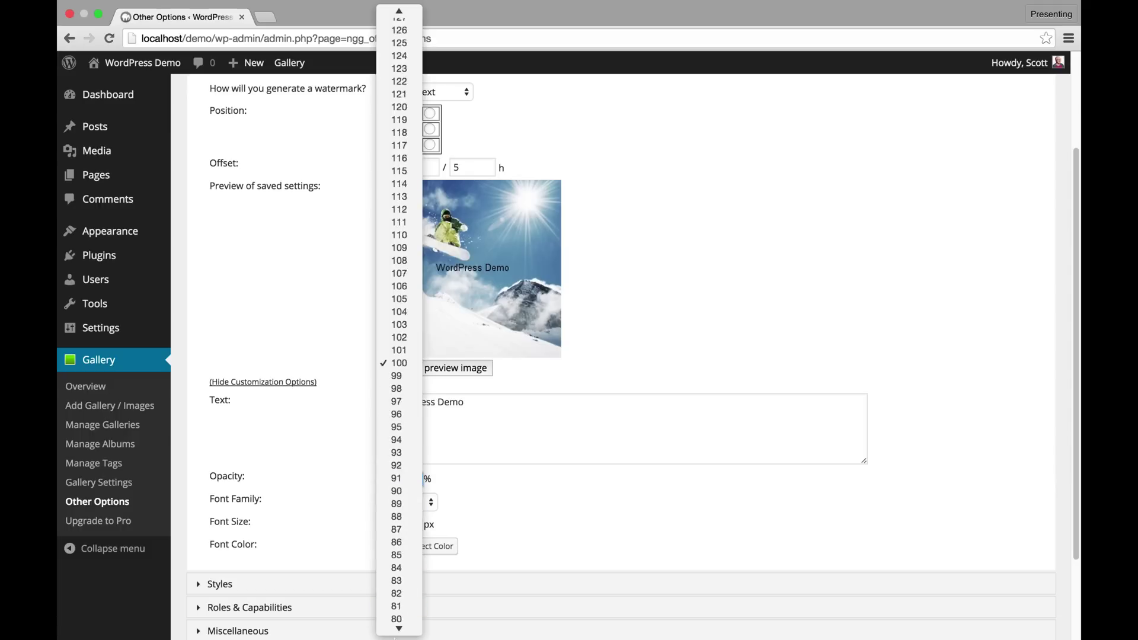
{"action": "left_click", "coordinate": [403, 594]}
{"action": "left_click", "coordinate": [418, 502]}
{"action": "left_click", "coordinate": [418, 502]}
{"action": "left_click", "coordinate": [403, 525]}
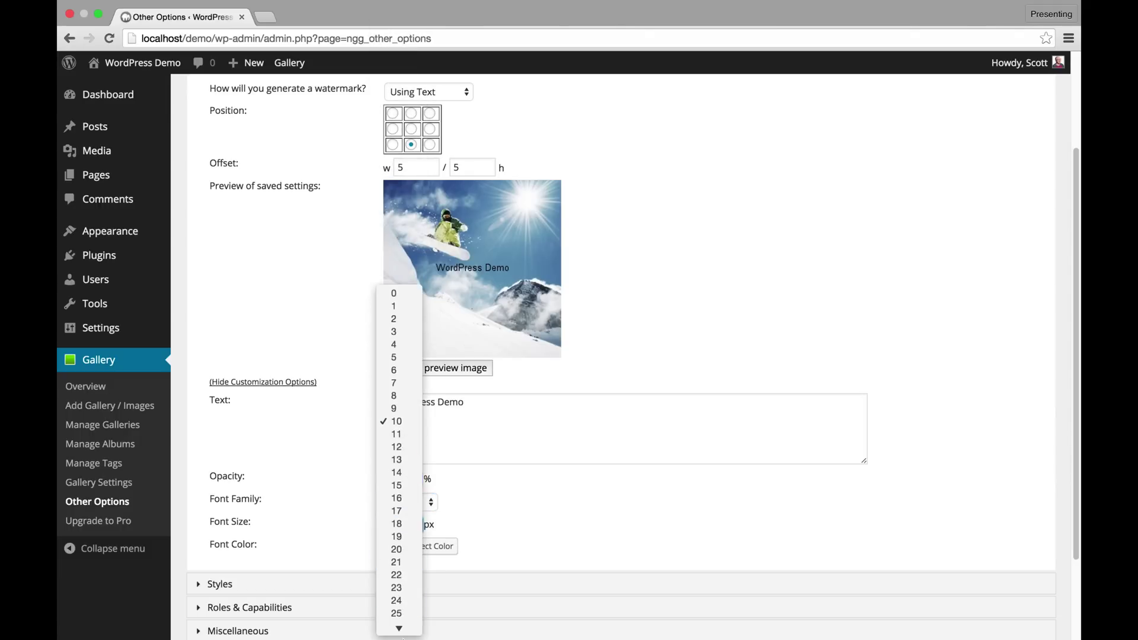
{"action": "left_click", "coordinate": [397, 591]}
{"action": "left_click", "coordinate": [420, 547]}
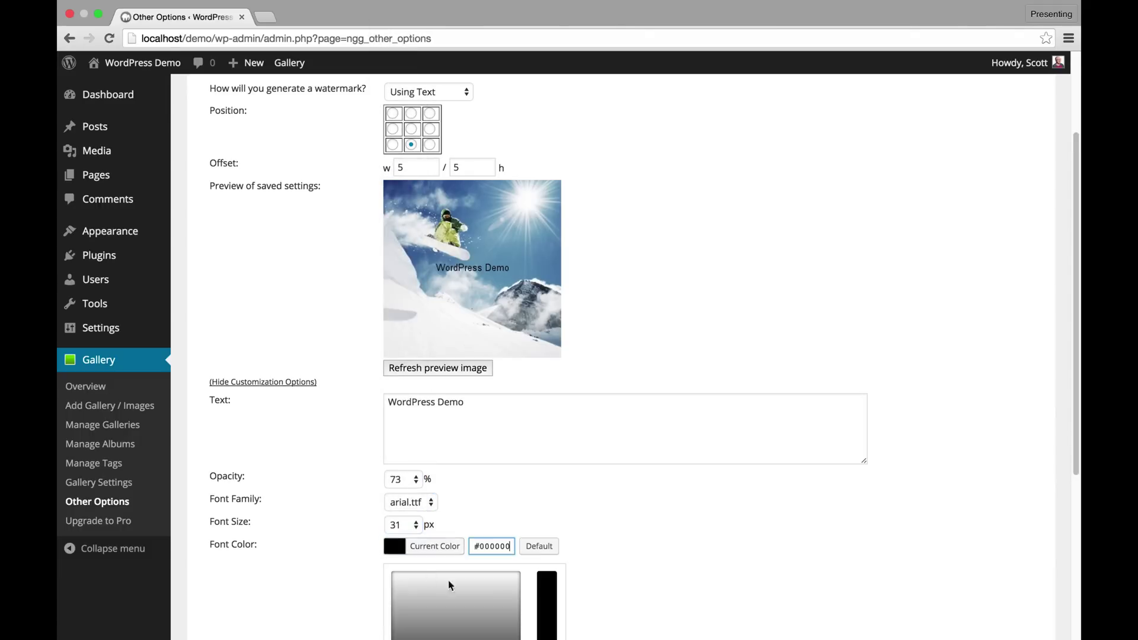
{"action": "scroll", "coordinate": [1070, 363], "scroll_direction": "down", "scroll_amount": 3}
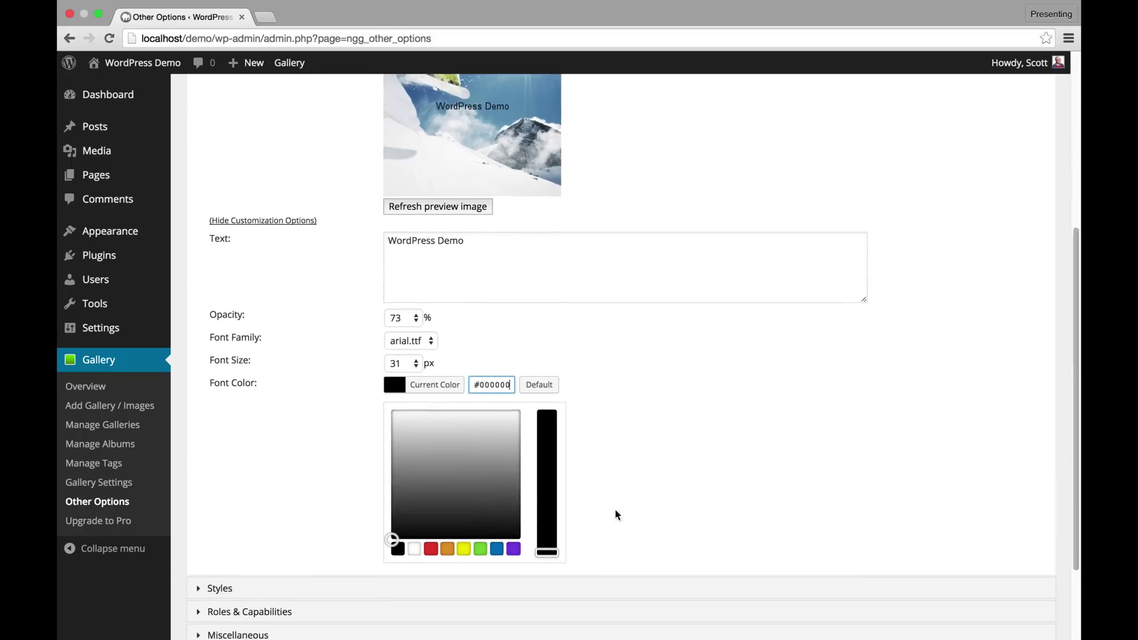
{"action": "left_click", "coordinate": [448, 549]}
{"action": "left_click", "coordinate": [317, 481]}
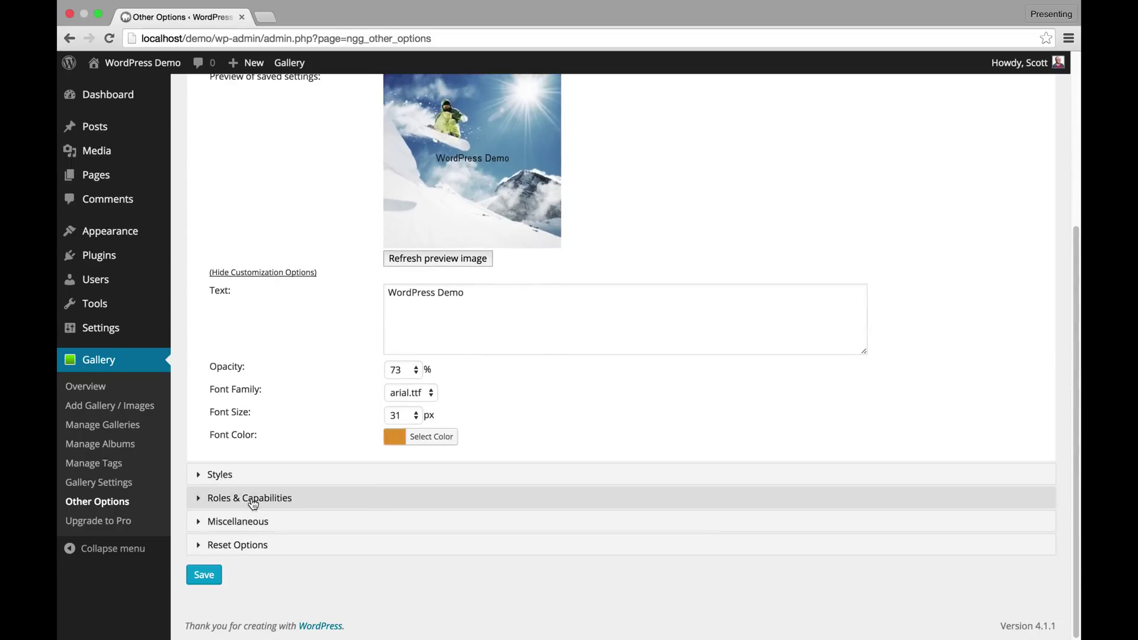
{"action": "left_click", "coordinate": [437, 256]}
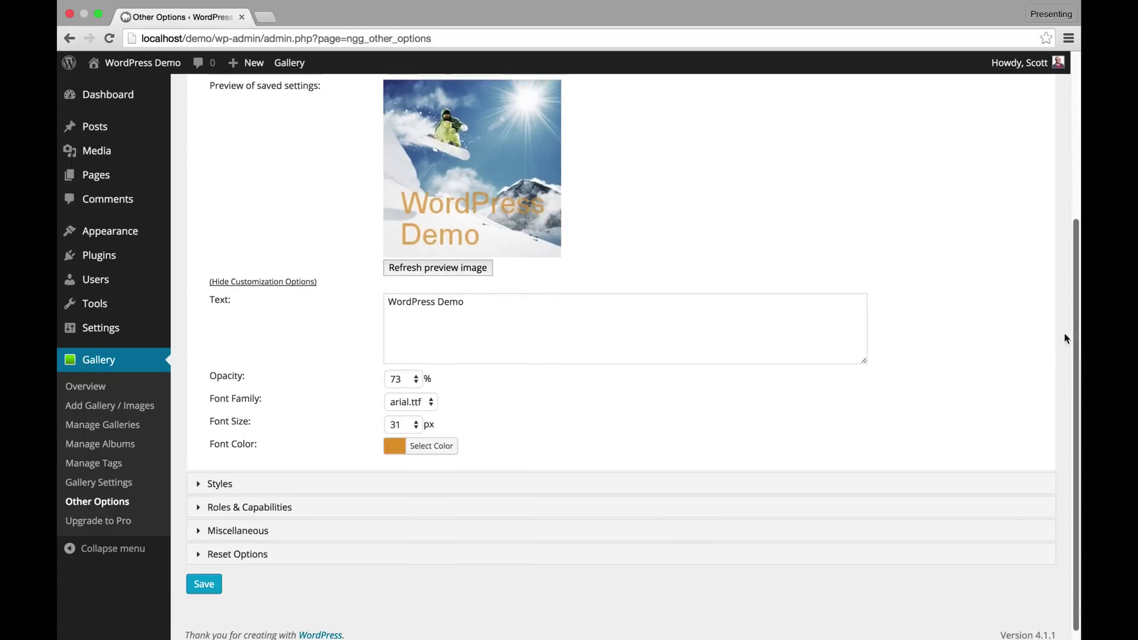
{"action": "scroll", "coordinate": [1064, 329], "scroll_direction": "up", "scroll_amount": 3}
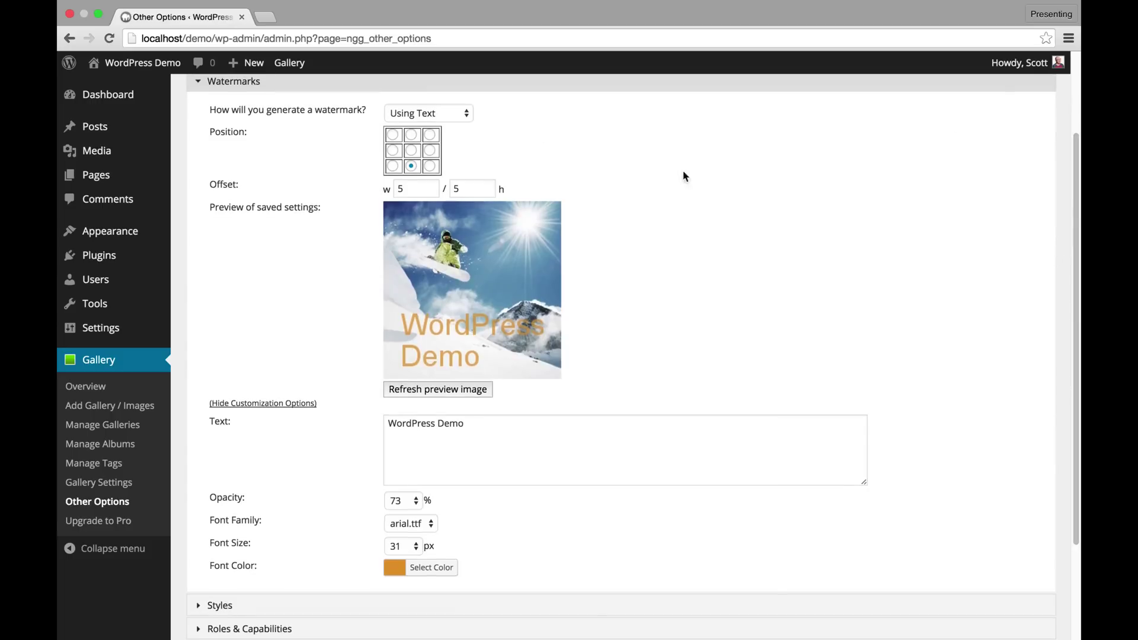
Switch the watermark to Using an Image with an empty Image URL, refresh the preview, then go to Gallery Settings
{"action": "left_click", "coordinate": [418, 115]}
{"action": "left_click", "coordinate": [409, 97]}
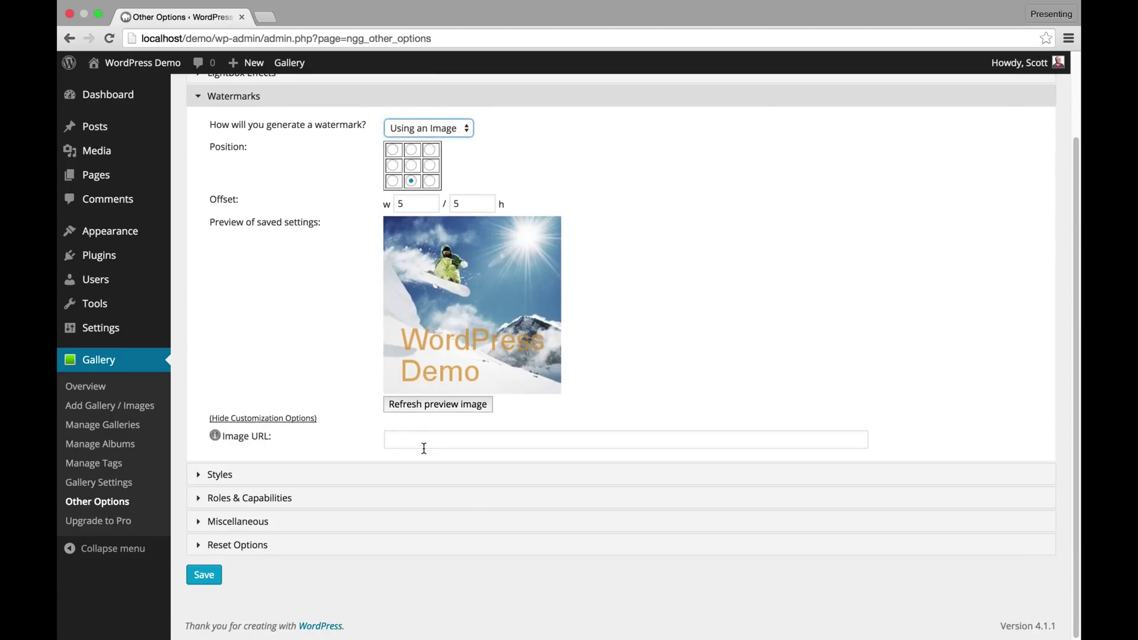
{"action": "left_click", "coordinate": [550, 442]}
{"action": "mouse_move", "coordinate": [161, 153]}
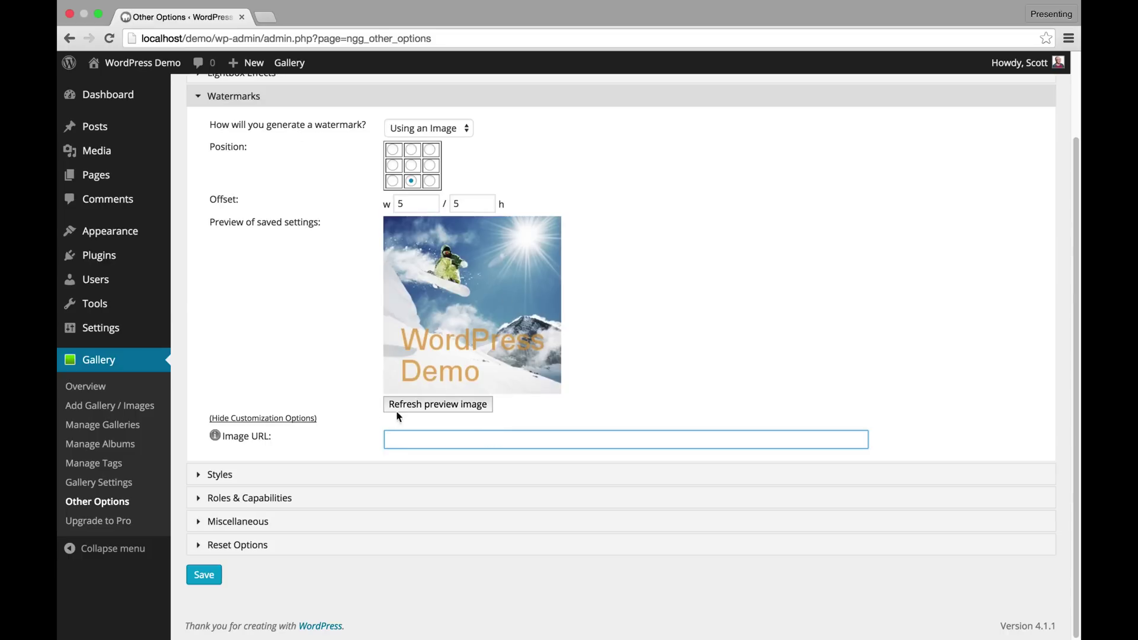
{"action": "left_click", "coordinate": [418, 403]}
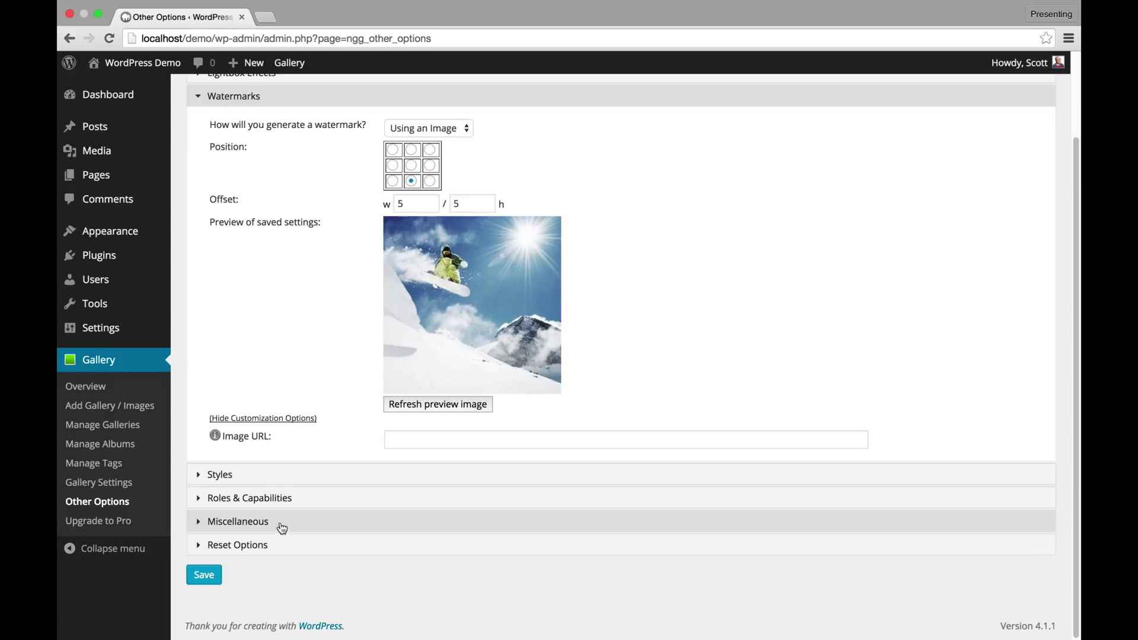
{"action": "left_click", "coordinate": [98, 483]}
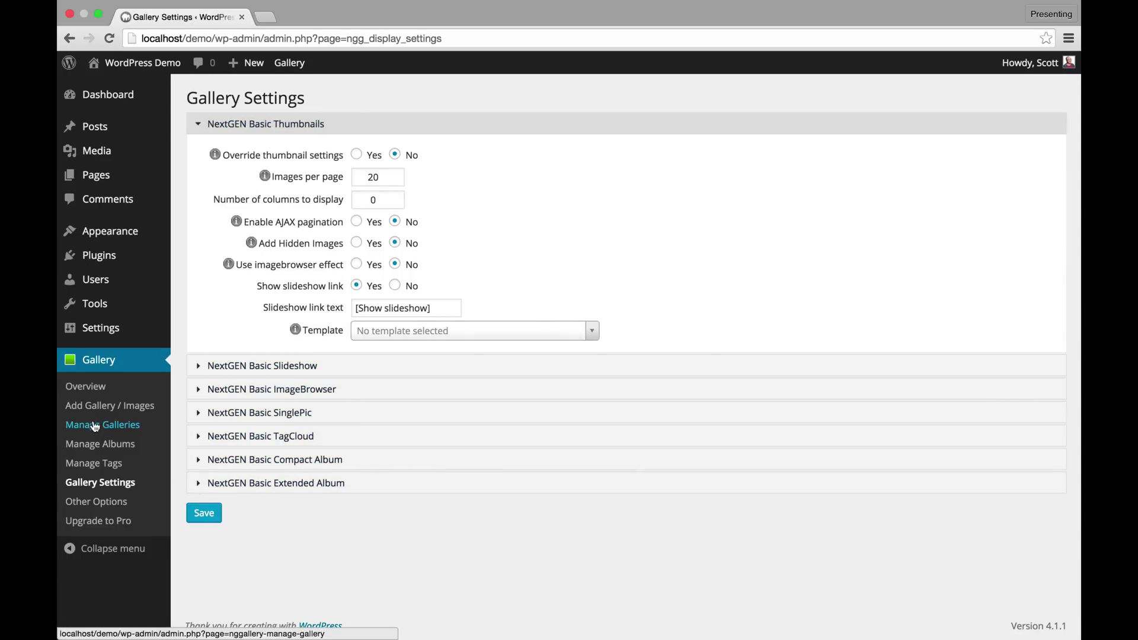
Visit Add Gallery / Images, Manage Albums and Overview, ending on the Upgrade to Pro page
{"action": "left_click", "coordinate": [103, 405]}
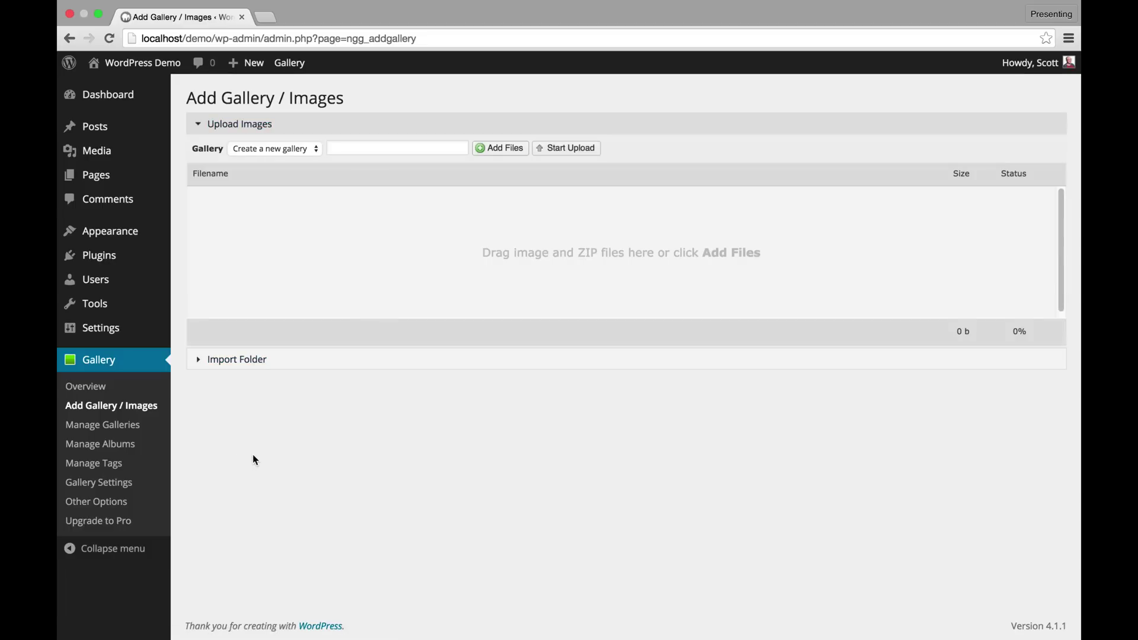
{"action": "left_click", "coordinate": [131, 446]}
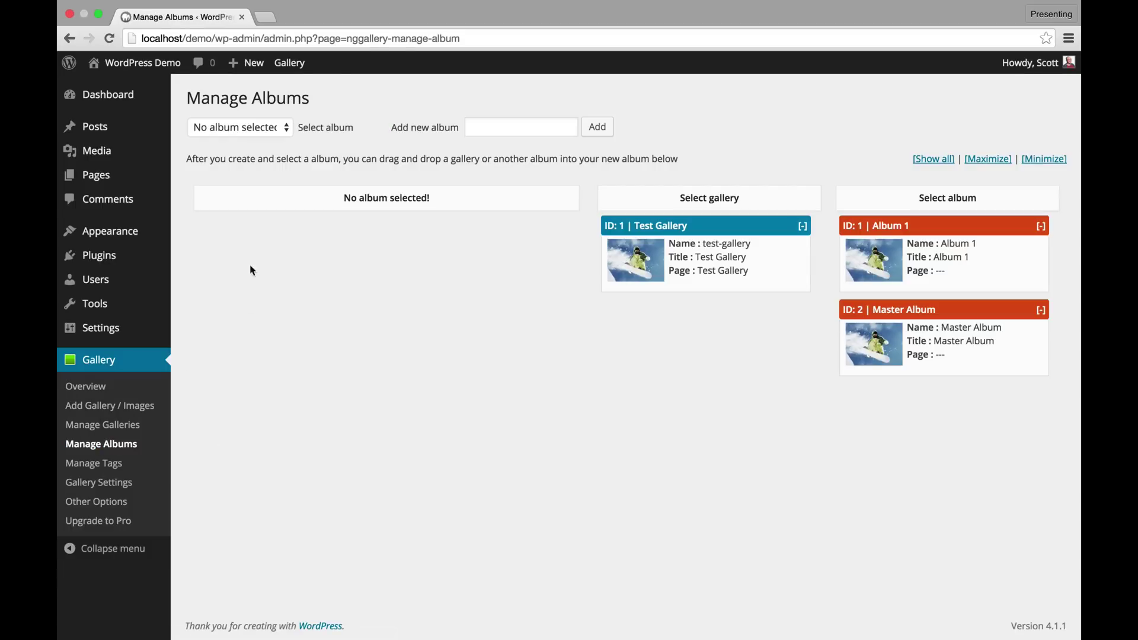
{"action": "left_click", "coordinate": [140, 384]}
{"action": "left_click", "coordinate": [98, 520]}
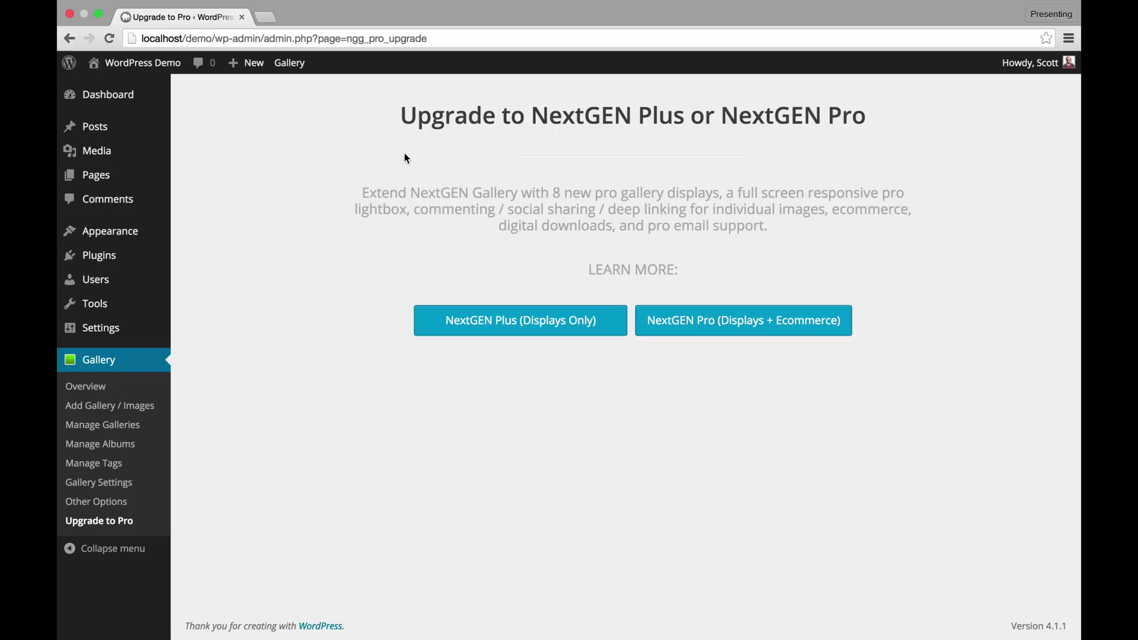
Return to the NextGEN Gallery Overview showing 34 images, 1 gallery and 2 albums
{"action": "left_click", "coordinate": [144, 383]}
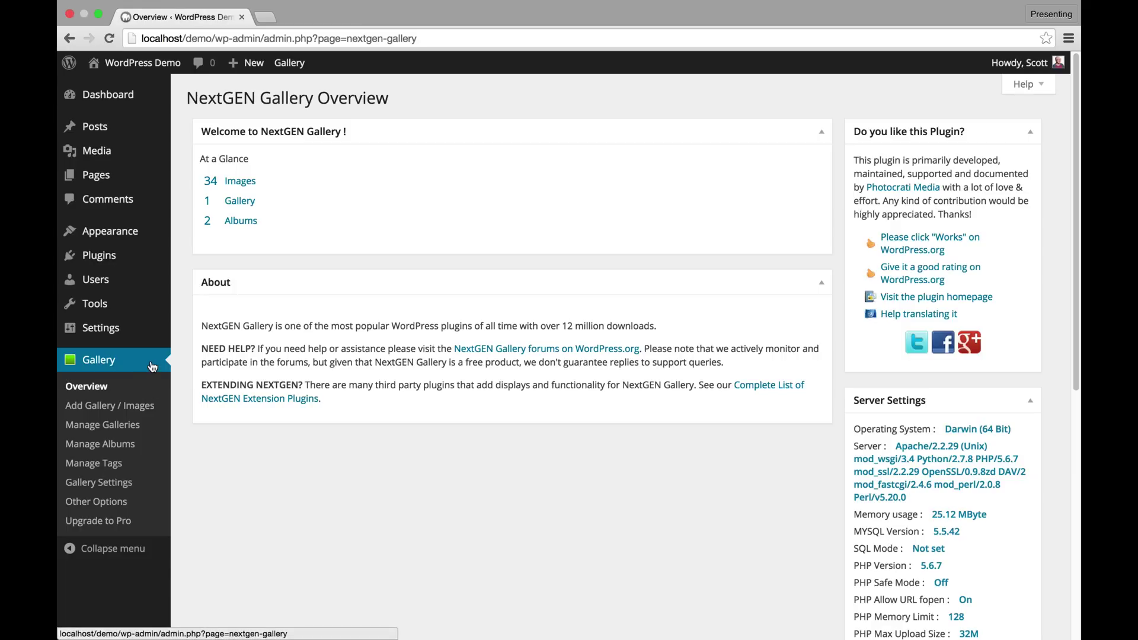